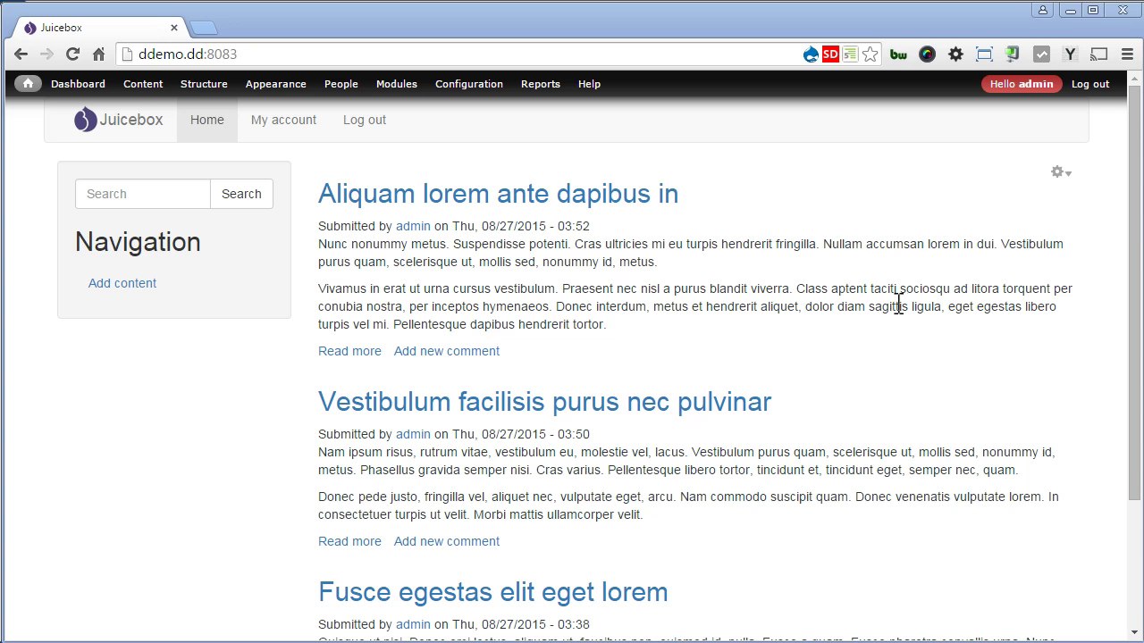
Open both sample articles in their own new browser tabs
{"action": "right_click", "coordinate": [653, 200]}
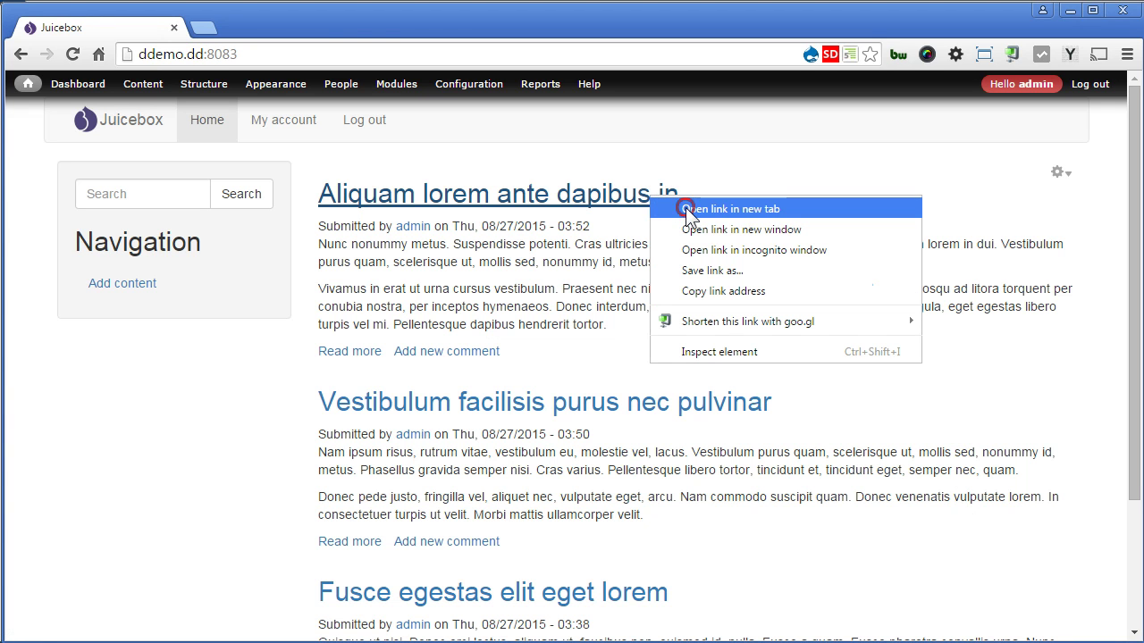
{"action": "left_click", "coordinate": [685, 207]}
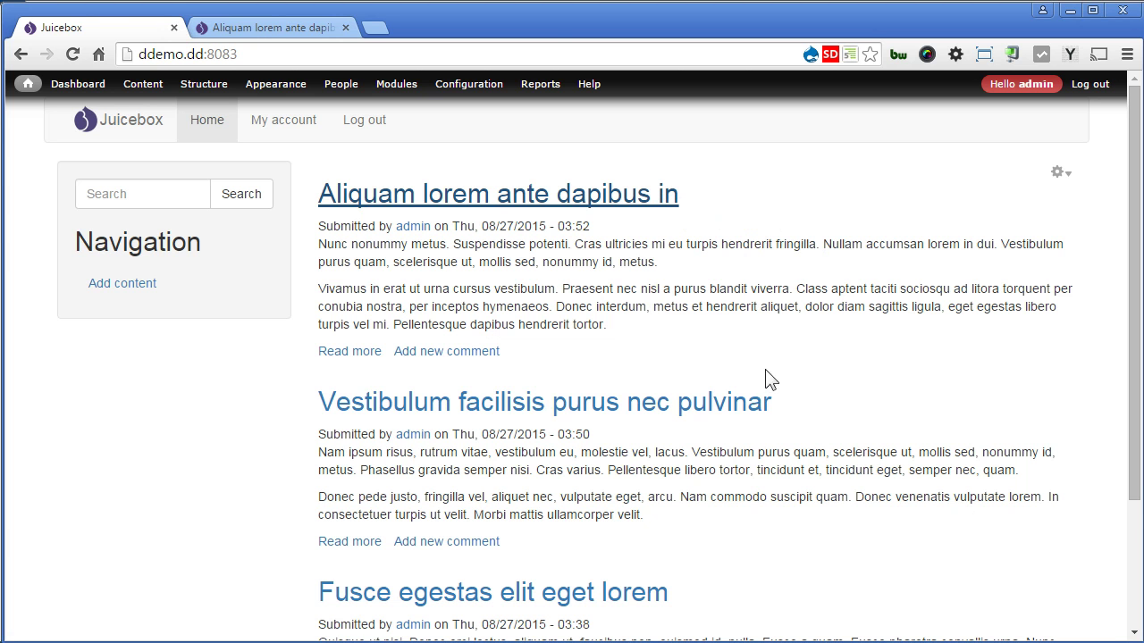
{"action": "right_click", "coordinate": [739, 402]}
{"action": "left_click", "coordinate": [776, 410]}
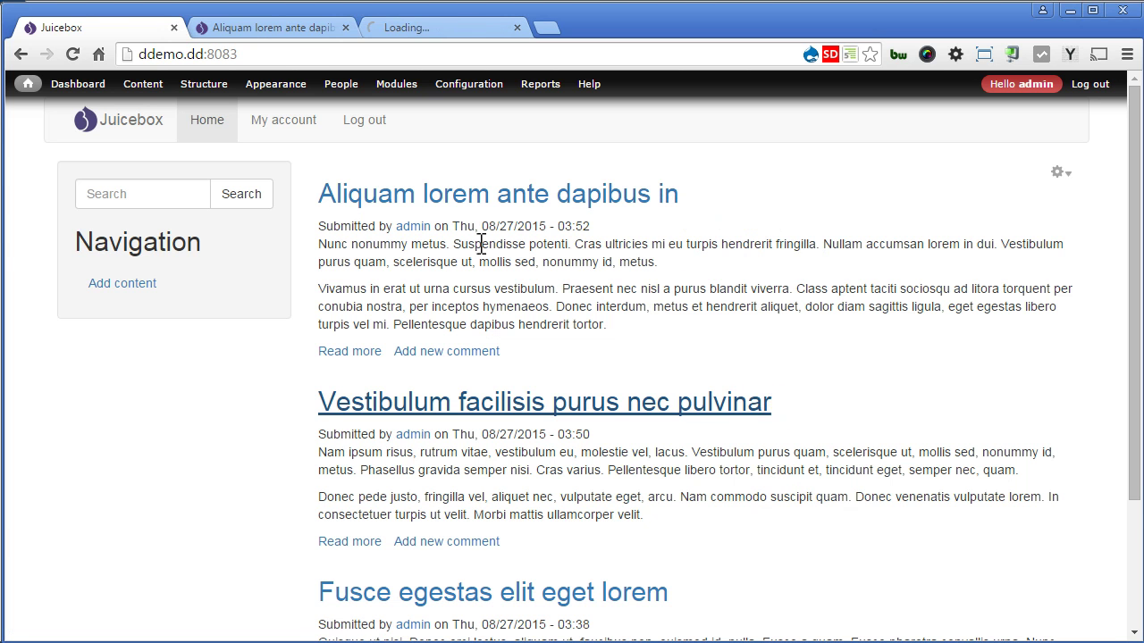
Browse the first article's gallery through to its third photo, the wristwatch
{"action": "left_click", "coordinate": [288, 24]}
{"action": "left_click_drag", "start_coordinate": [1134, 183], "coordinate": [1138, 331]}
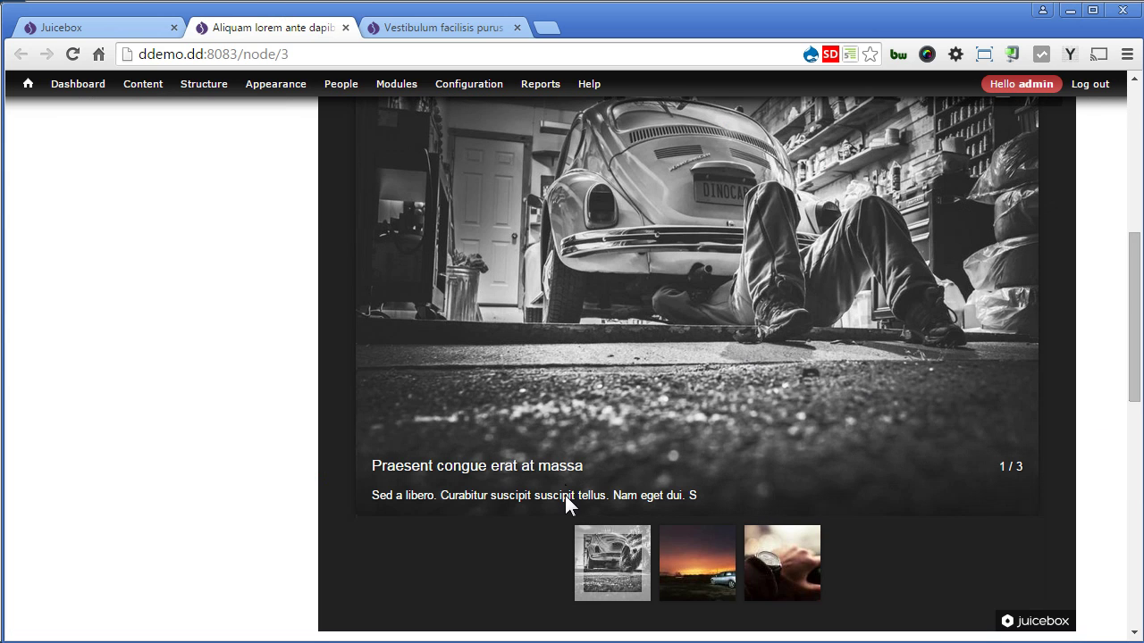
{"action": "left_click", "coordinate": [692, 558]}
{"action": "left_click", "coordinate": [782, 572]}
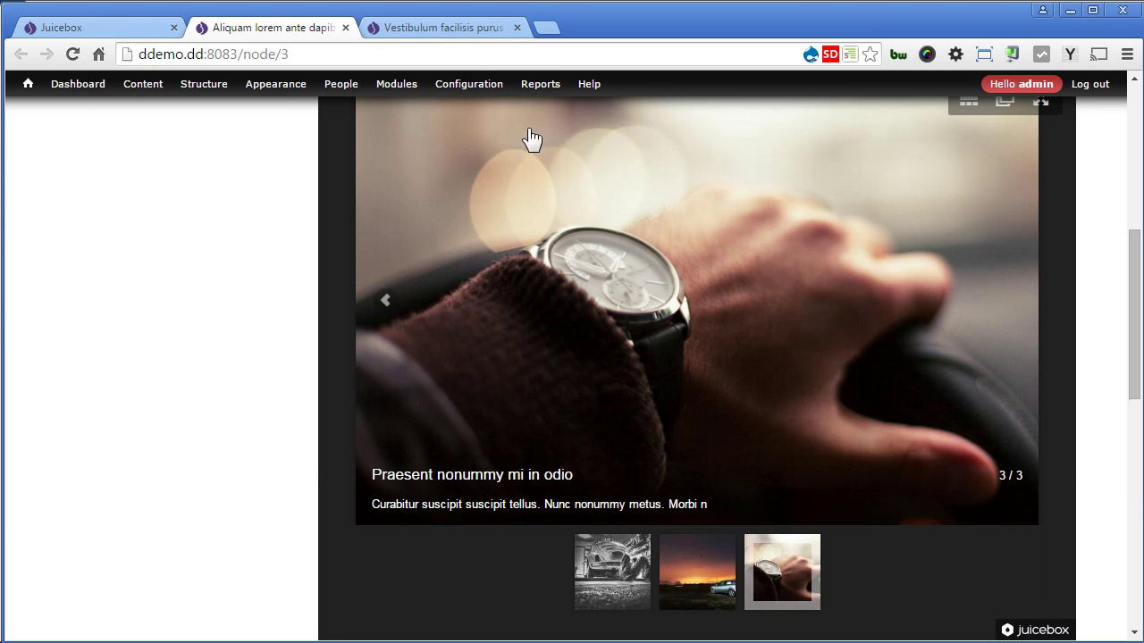
Browse the second article's gallery past the Beetle to the red Audi image
{"action": "left_click", "coordinate": [442, 28]}
{"action": "scroll", "coordinate": [1133, 212], "scroll_direction": "down", "scroll_amount": 2}
{"action": "scroll", "coordinate": [1133, 211], "scroll_direction": "down", "scroll_amount": 3}
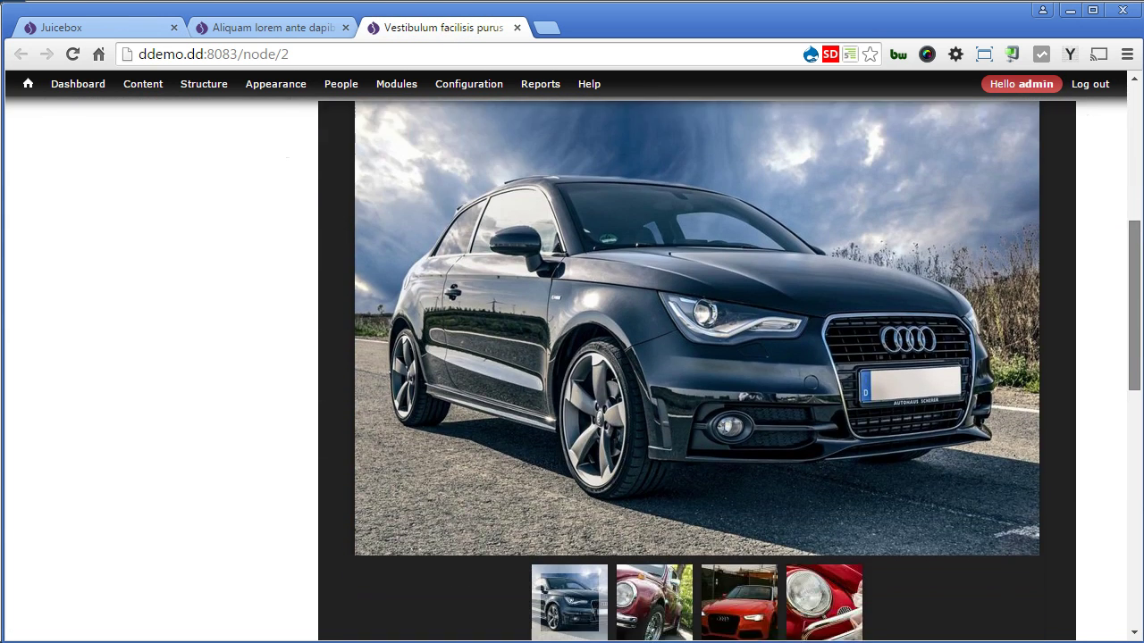
{"action": "left_click", "coordinate": [654, 572]}
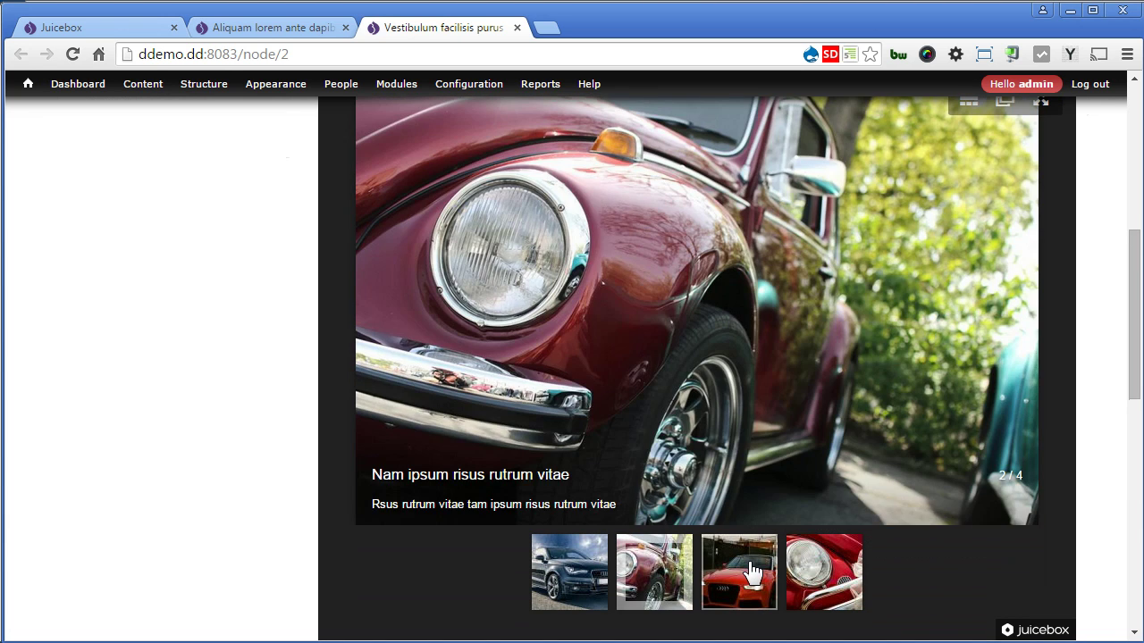
{"action": "left_click", "coordinate": [750, 572]}
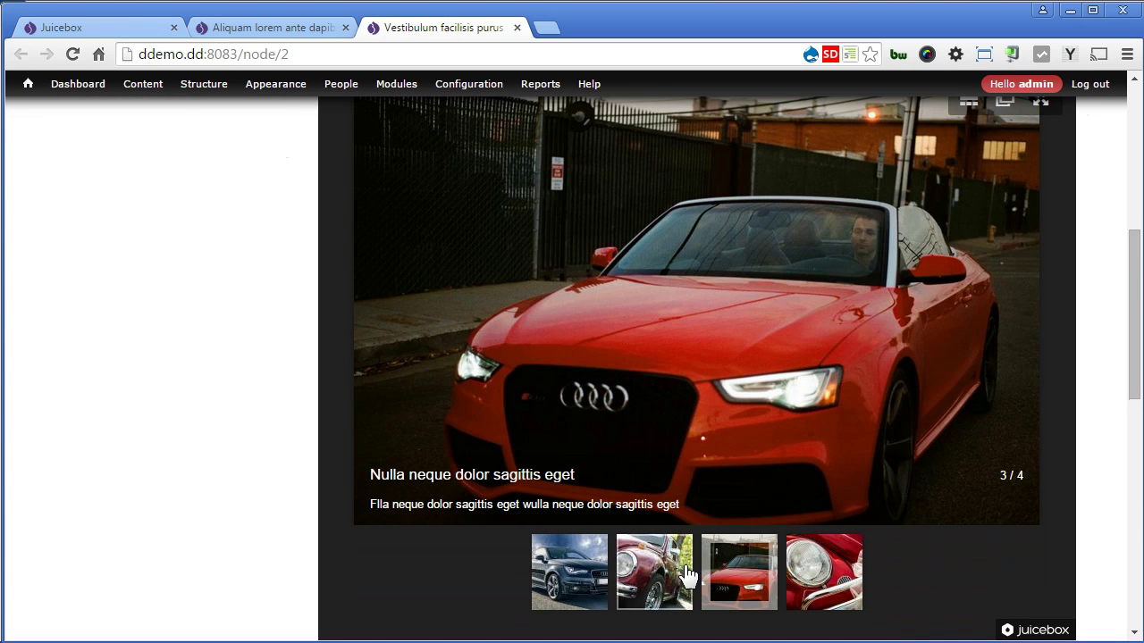
Start a new view and name it Article
{"action": "mouse_move", "coordinate": [186, 99]}
{"action": "mouse_move", "coordinate": [196, 159]}
{"action": "mouse_move", "coordinate": [205, 189]}
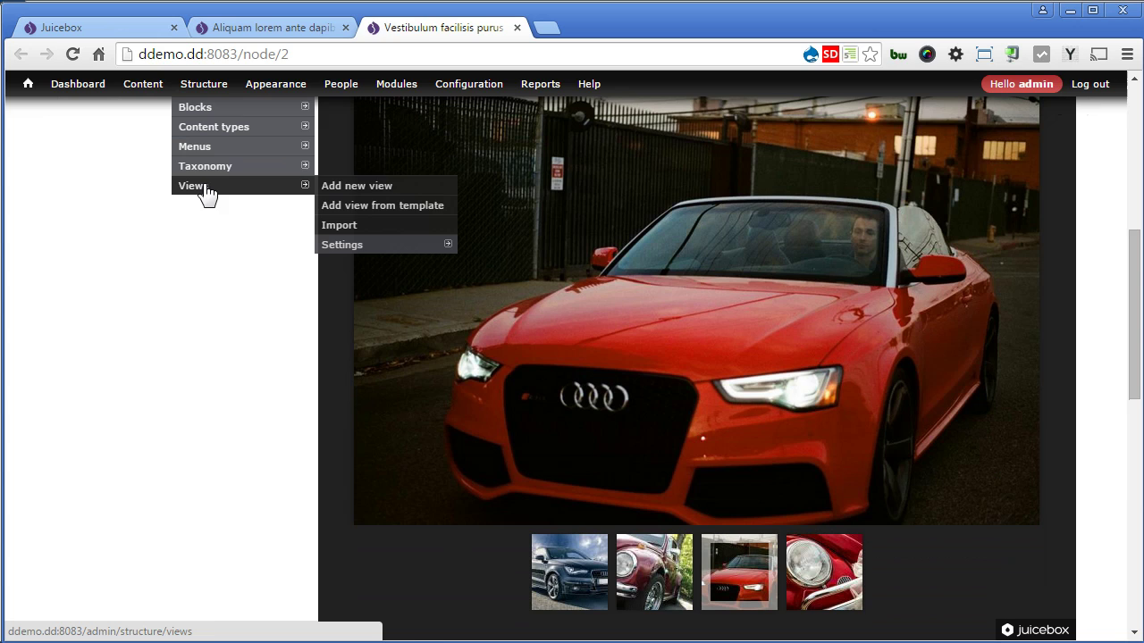
{"action": "left_click", "coordinate": [327, 185]}
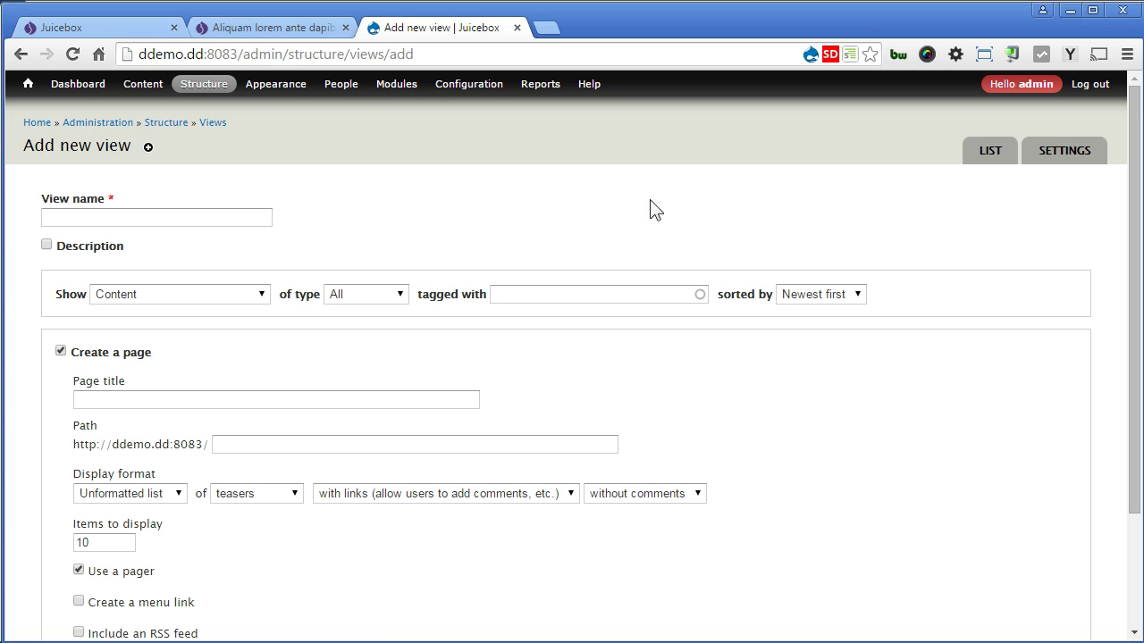
{"action": "left_click", "coordinate": [241, 218]}
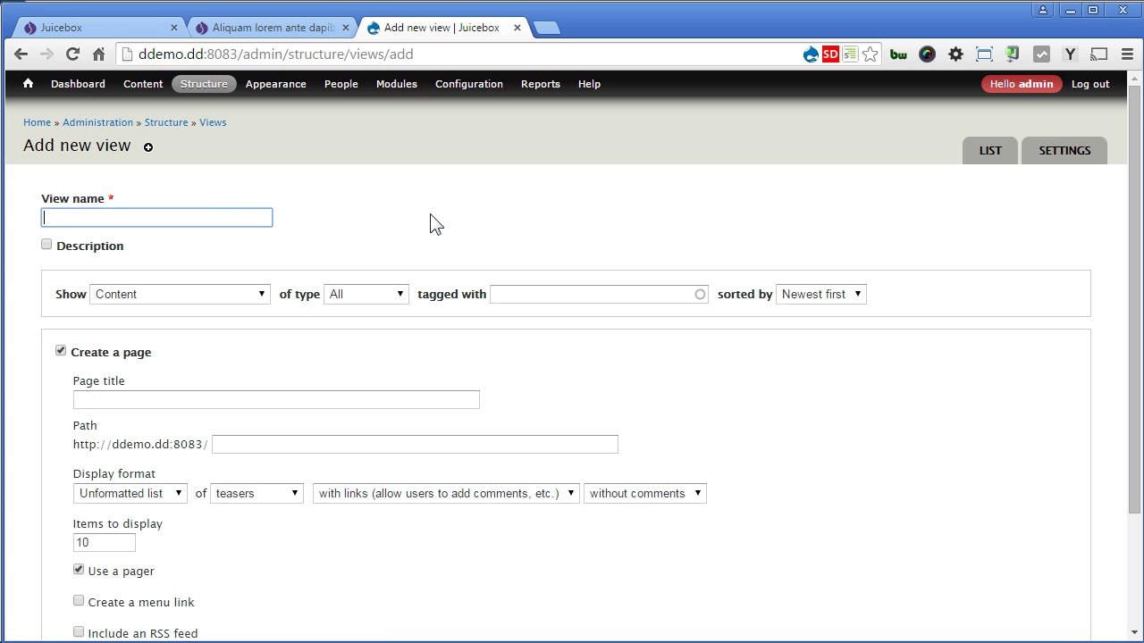
{"action": "type", "text": "Article"}
Show Article content as a Juicebox Gallery page with items-per-page cleared and no pager
{"action": "left_click", "coordinate": [396, 296]}
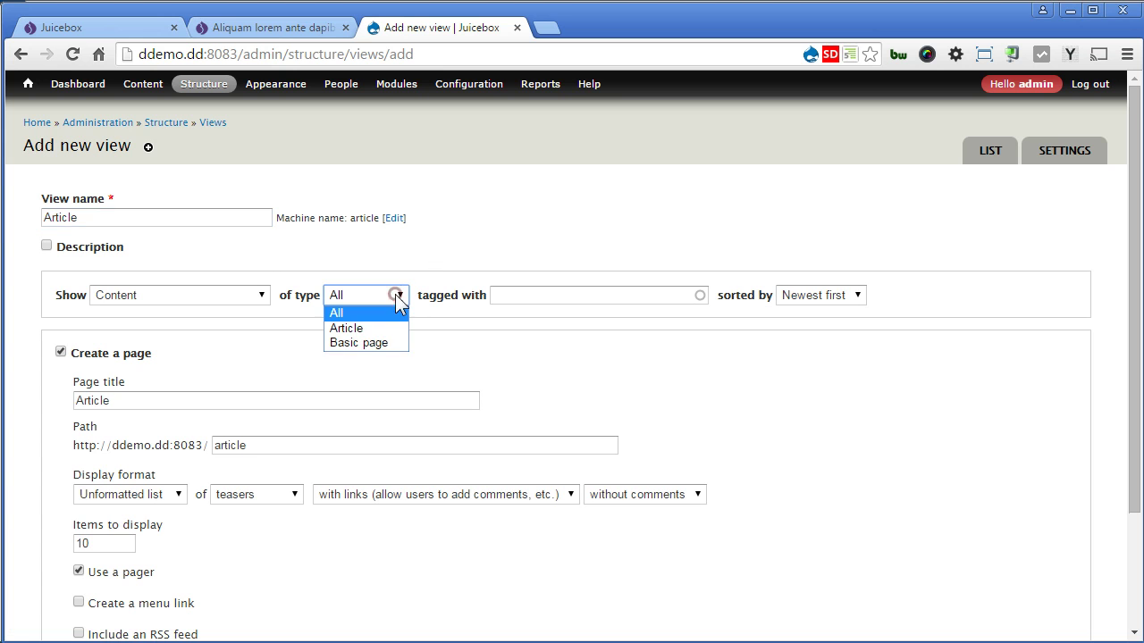
{"action": "left_click", "coordinate": [383, 327]}
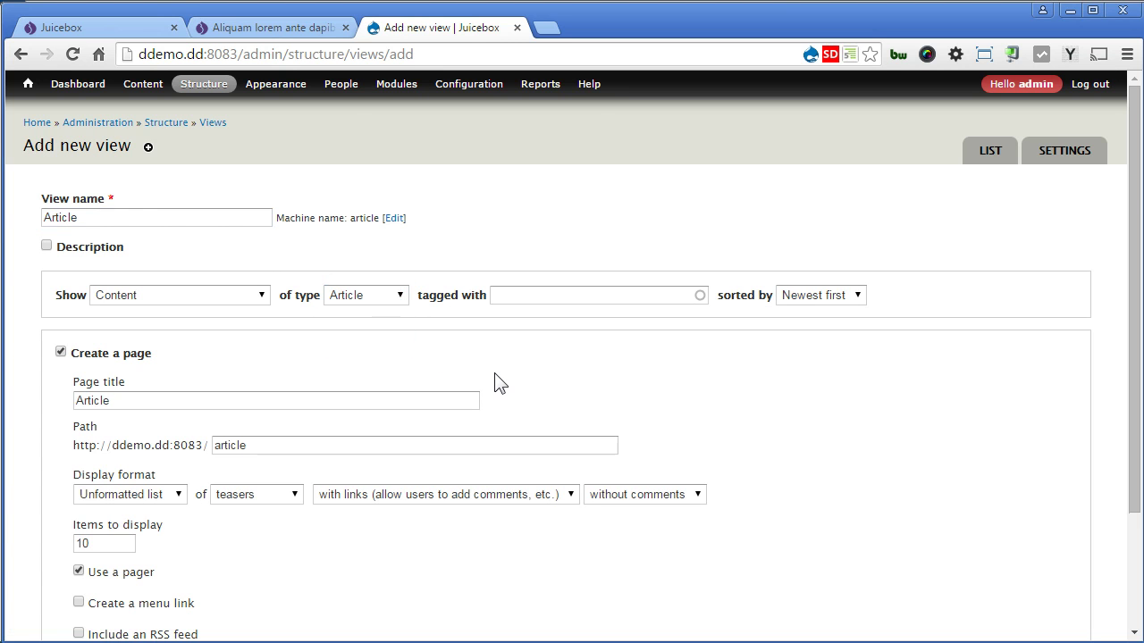
{"action": "scroll", "coordinate": [498, 382], "scroll_direction": "down", "scroll_amount": 3}
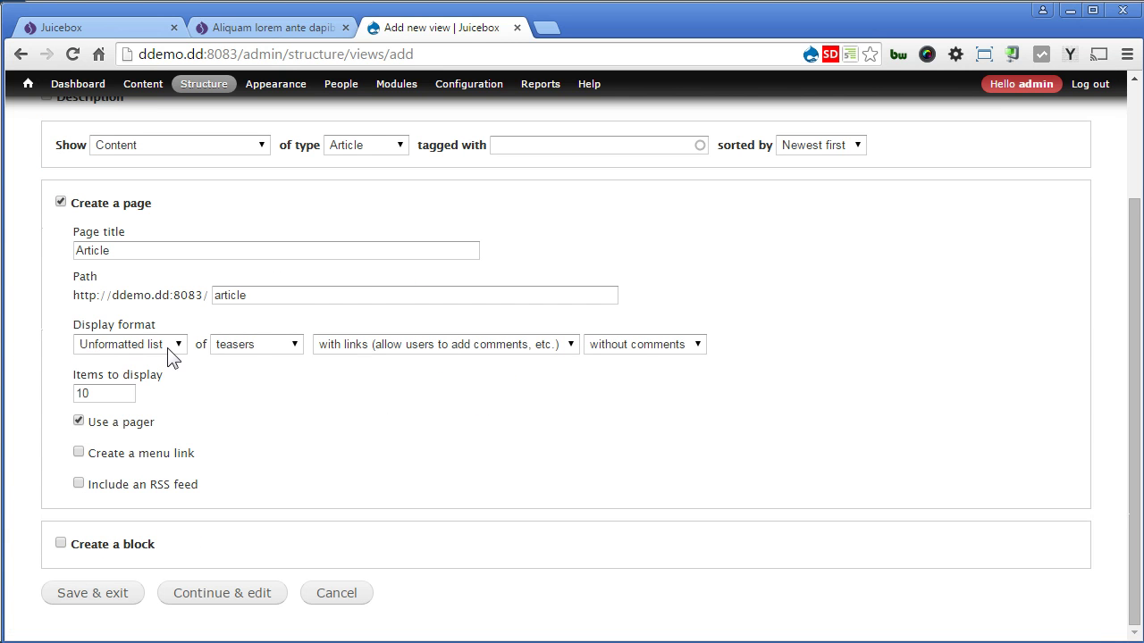
{"action": "left_click", "coordinate": [167, 349]}
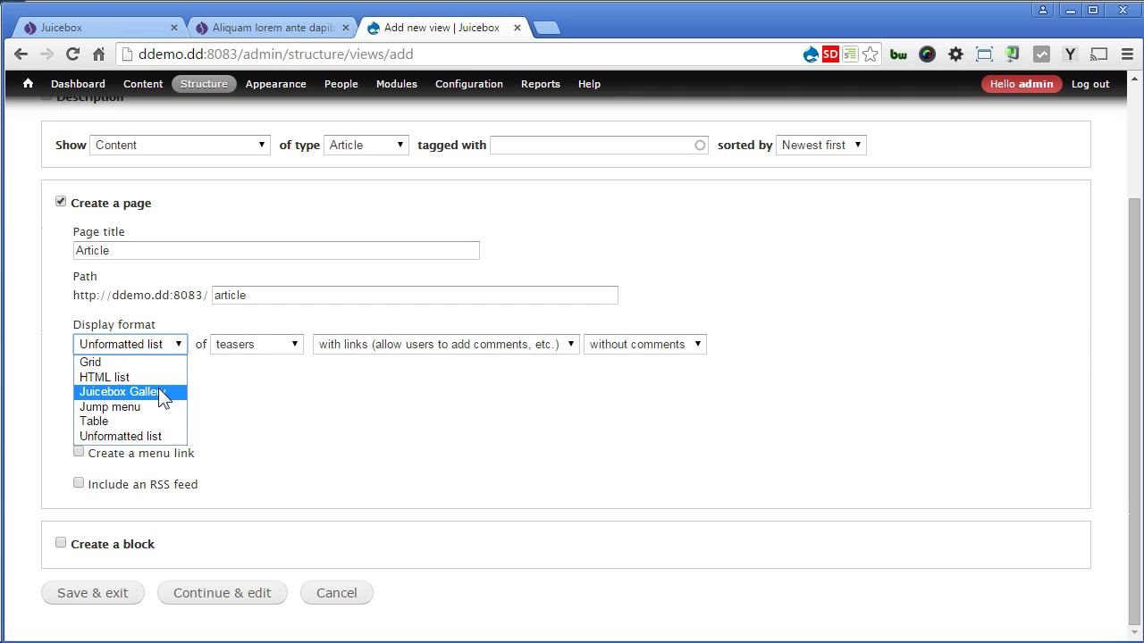
{"action": "left_click", "coordinate": [158, 393]}
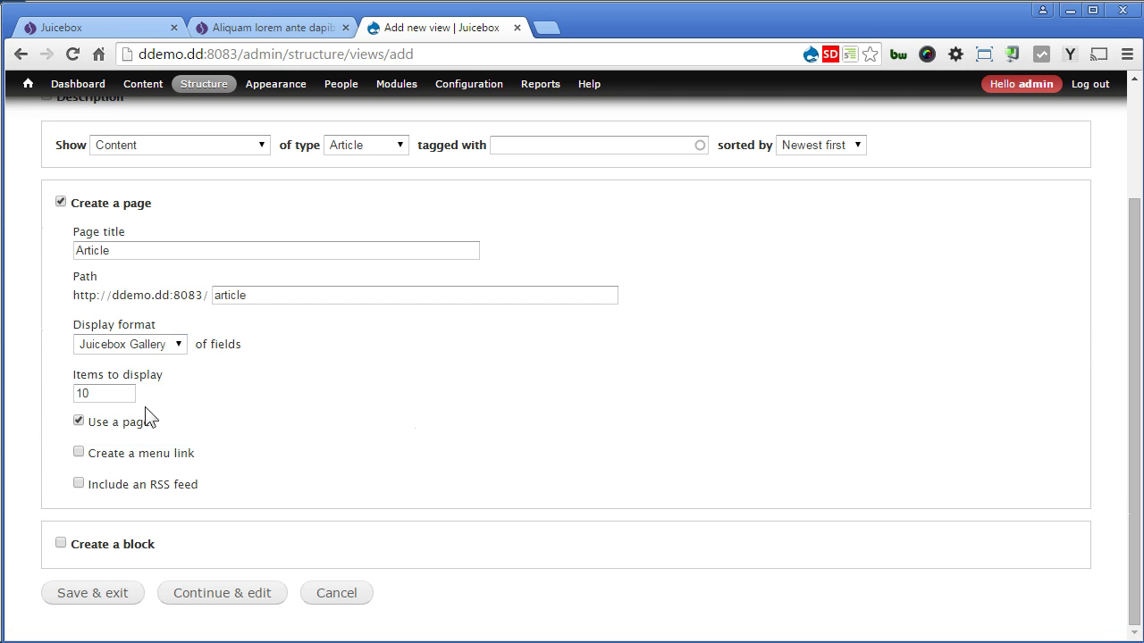
{"action": "double_click", "coordinate": [98, 393]}
{"action": "left_click", "coordinate": [109, 426]}
Continue into the Article view editor and scroll past the image-field warning to Displays
{"action": "left_click", "coordinate": [224, 593]}
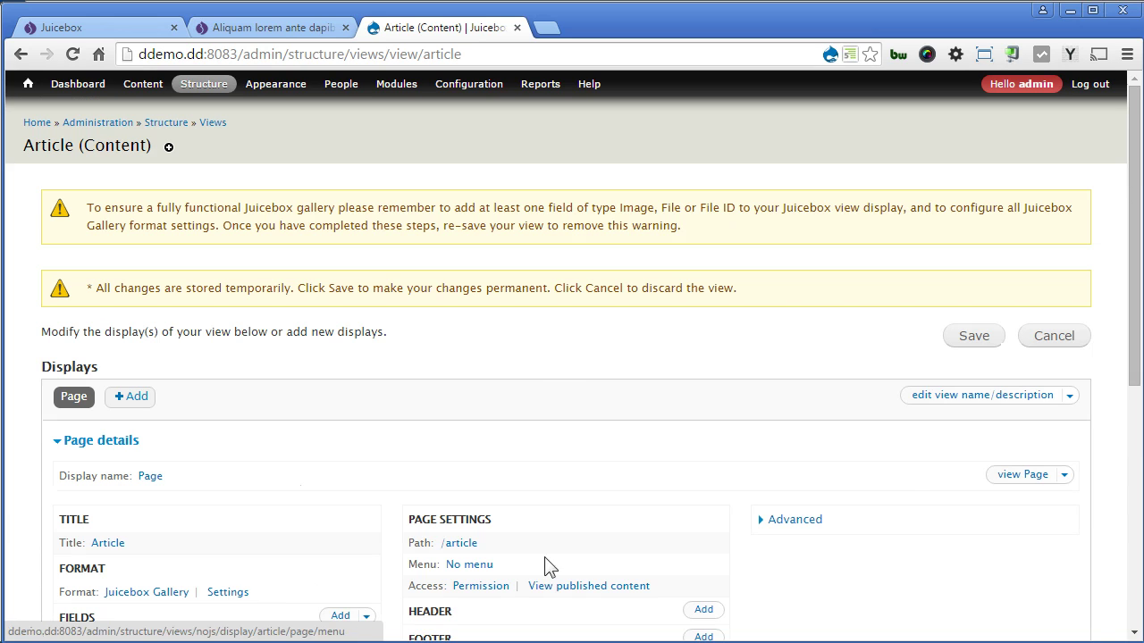
{"action": "left_click_drag", "start_coordinate": [689, 224], "coordinate": [443, 204]}
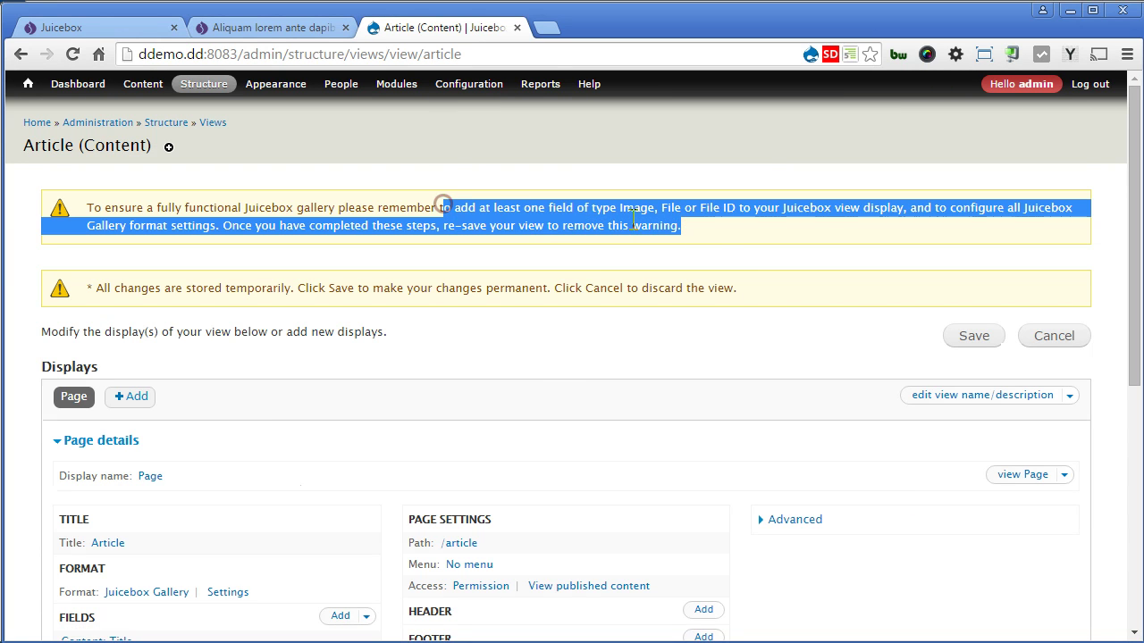
{"action": "left_click", "coordinate": [1133, 291]}
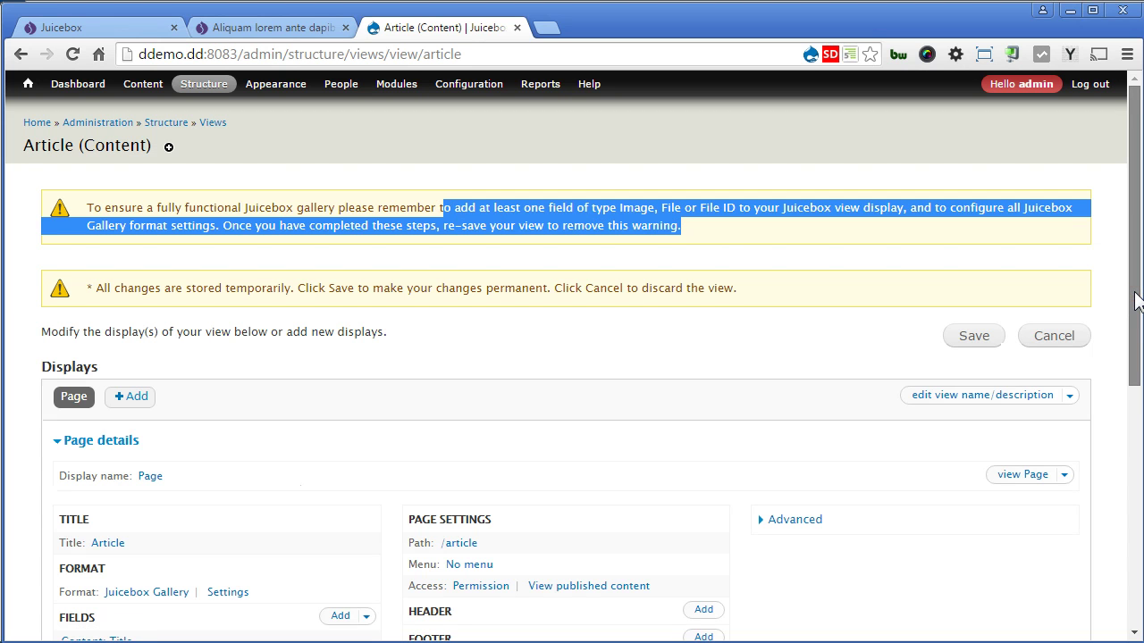
{"action": "left_click_drag", "start_coordinate": [1136, 300], "coordinate": [1126, 427]}
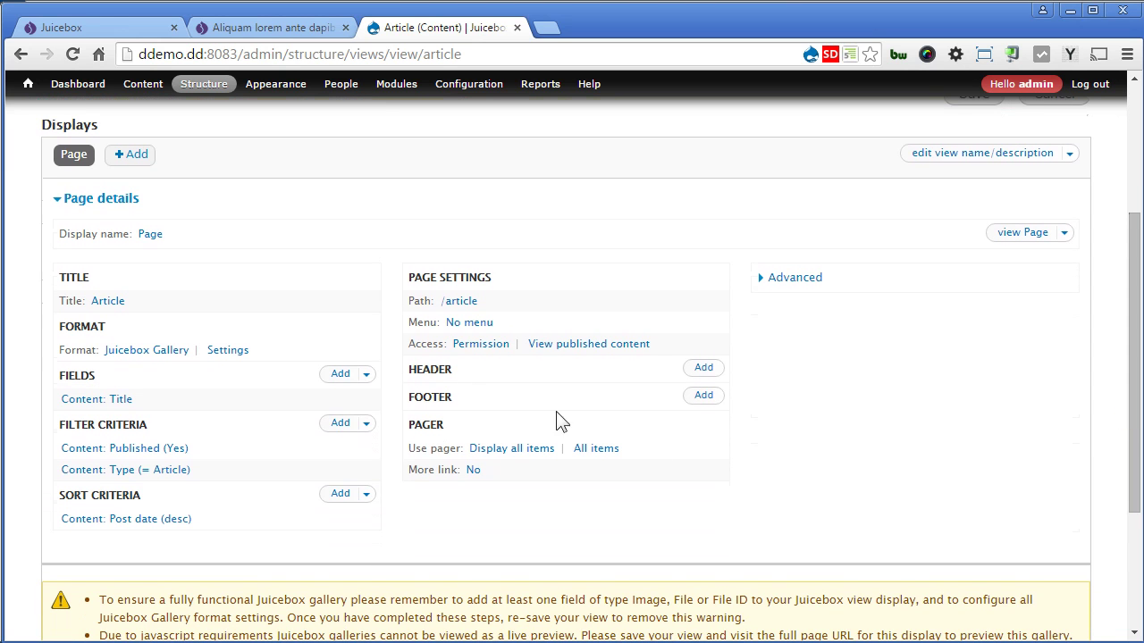
Search 'phot' and add the Content: Photos field to the view
{"action": "left_click", "coordinate": [346, 375]}
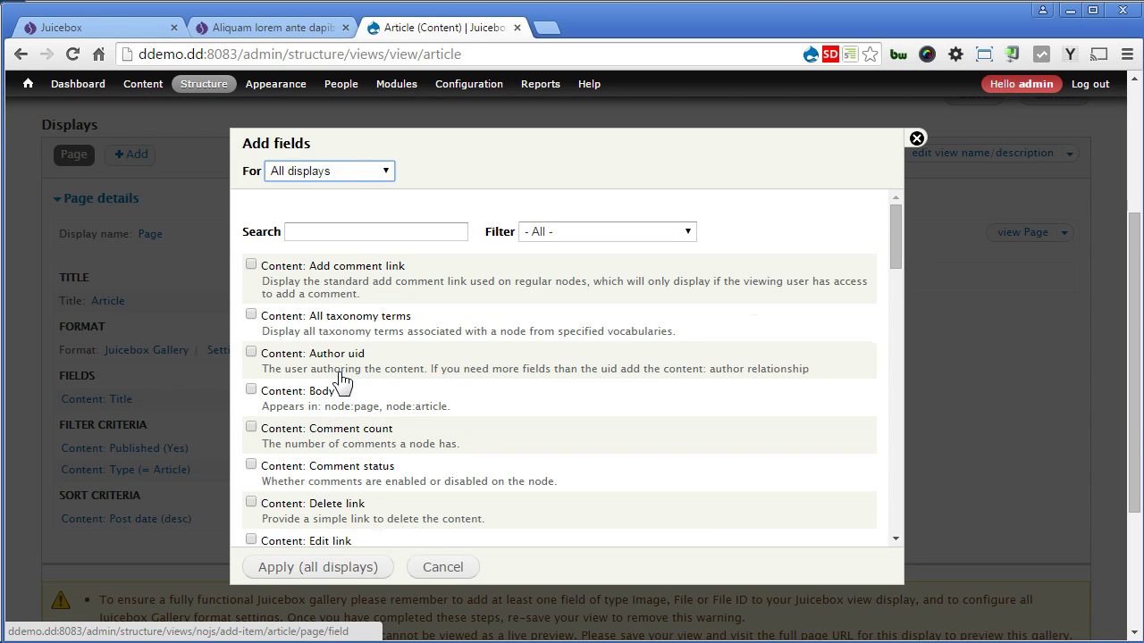
{"action": "left_click", "coordinate": [357, 236]}
{"action": "type", "text": "photos"}
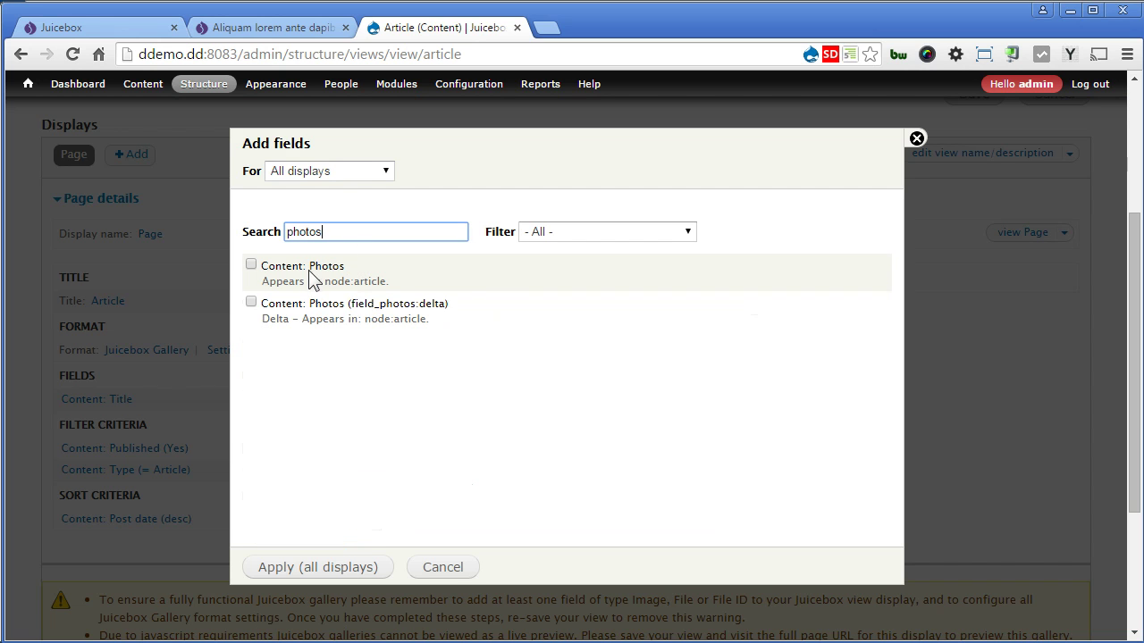
{"action": "left_click", "coordinate": [309, 267]}
{"action": "left_click", "coordinate": [330, 567]}
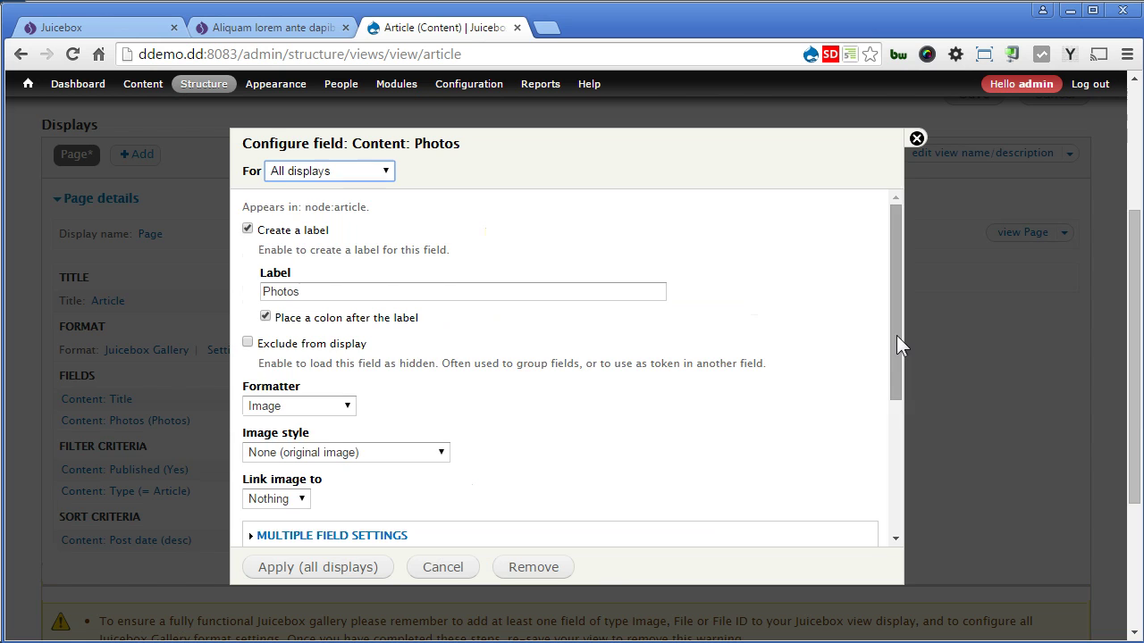
Put each photo value on its own row instead of one shared row, and apply
{"action": "left_click_drag", "start_coordinate": [896, 335], "coordinate": [909, 420]}
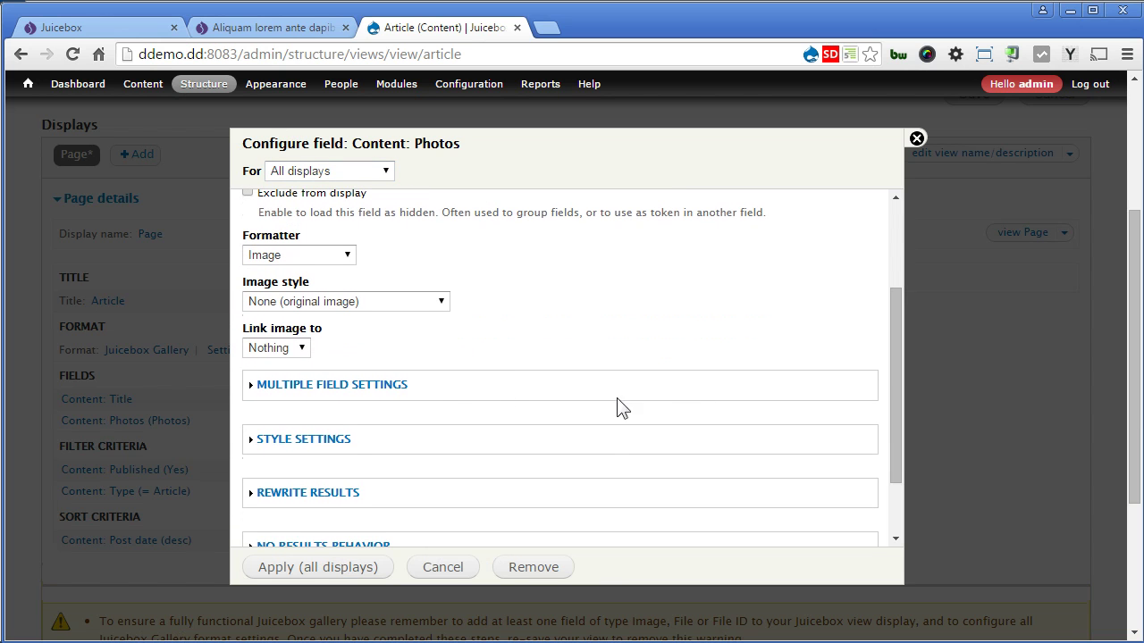
{"action": "left_click", "coordinate": [374, 388]}
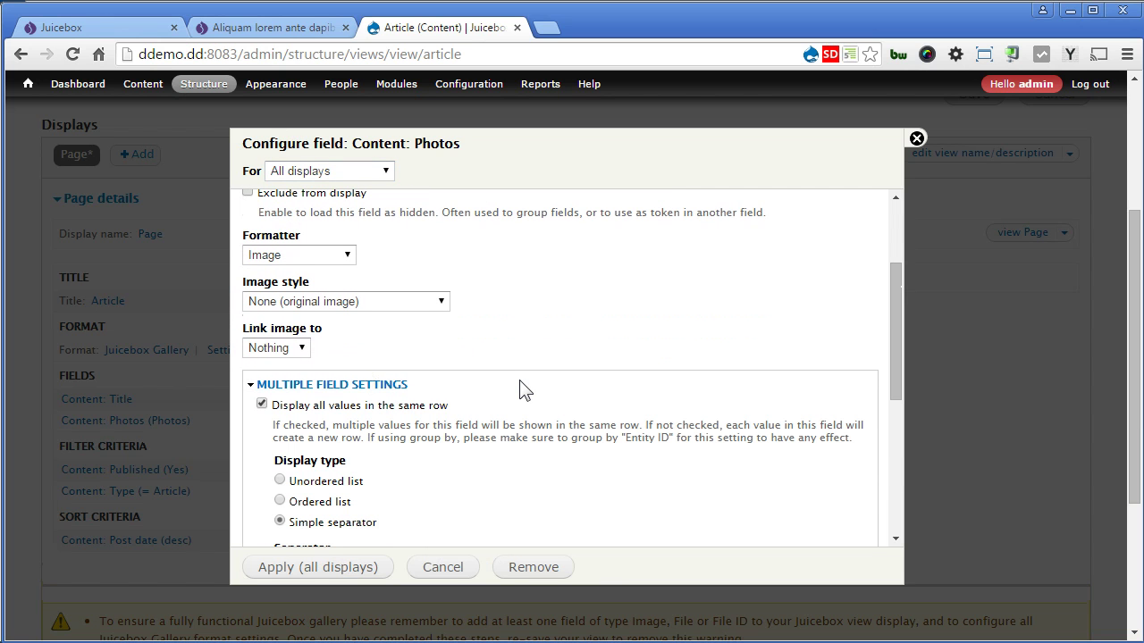
{"action": "left_click", "coordinate": [404, 411]}
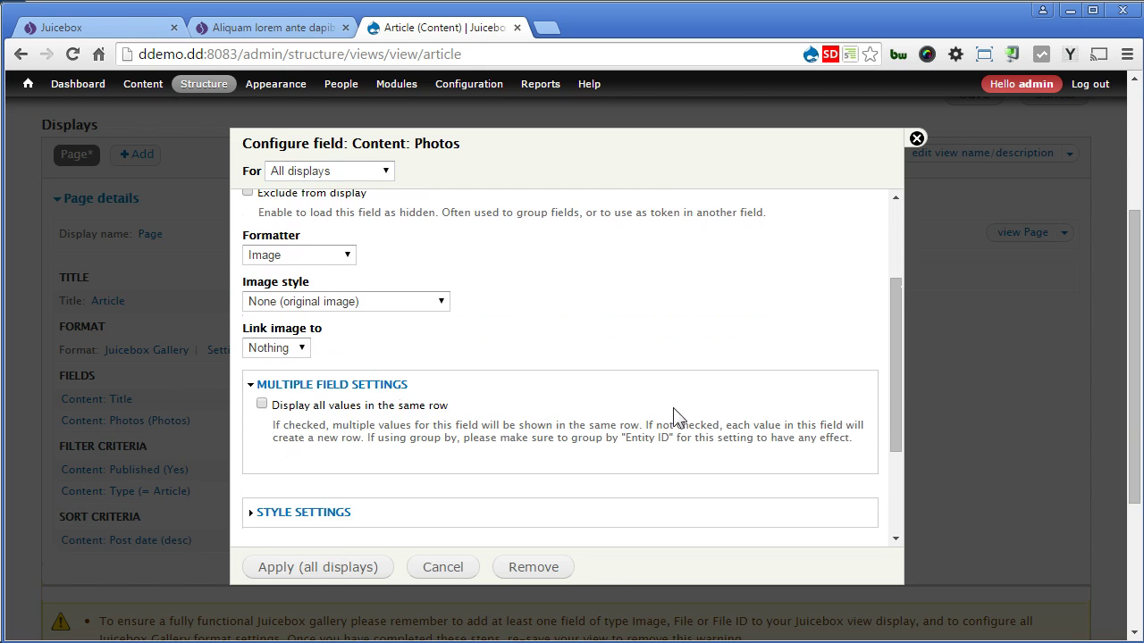
{"action": "left_click", "coordinate": [896, 389]}
{"action": "left_click_drag", "start_coordinate": [896, 390], "coordinate": [895, 477]}
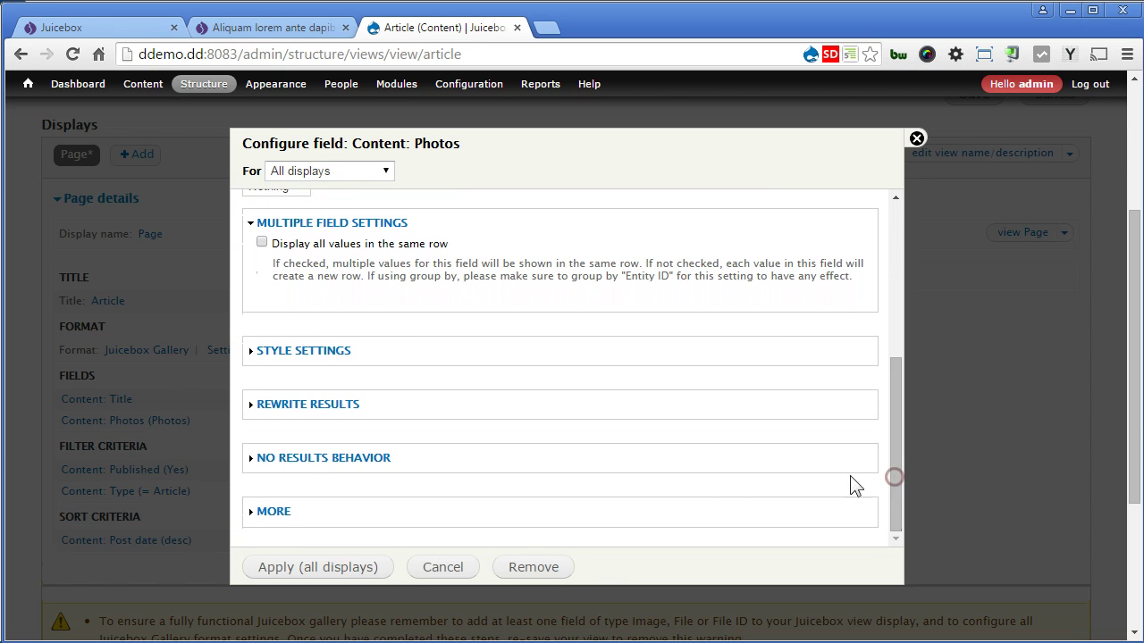
{"action": "left_click", "coordinate": [312, 563]}
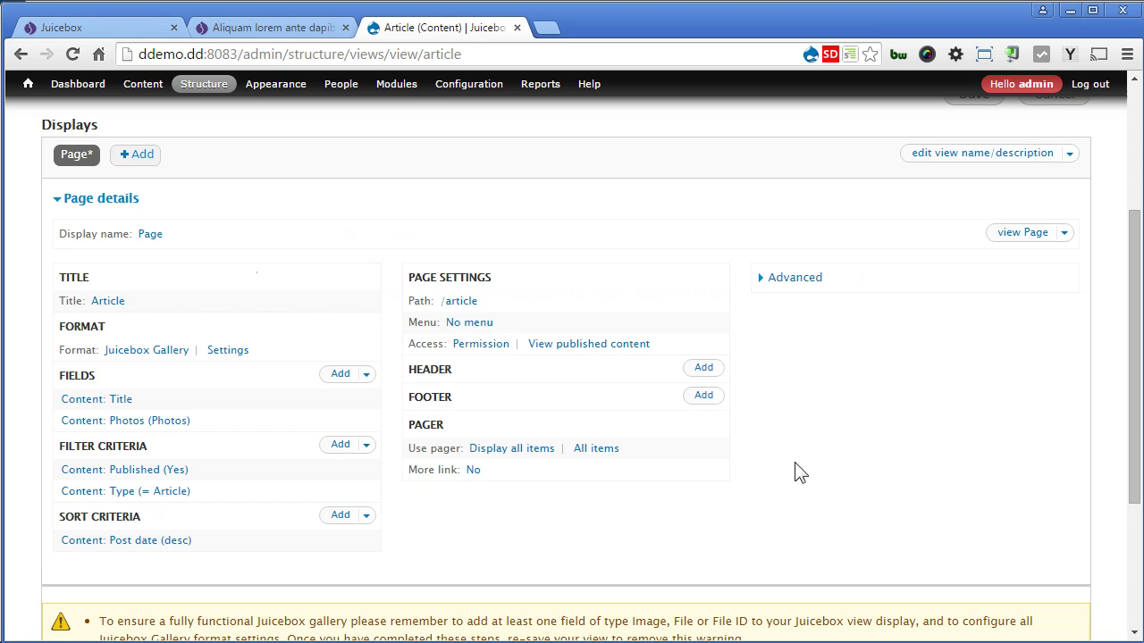
Set Photos as both the gallery image source and the thumbnail source
{"action": "left_click", "coordinate": [228, 352]}
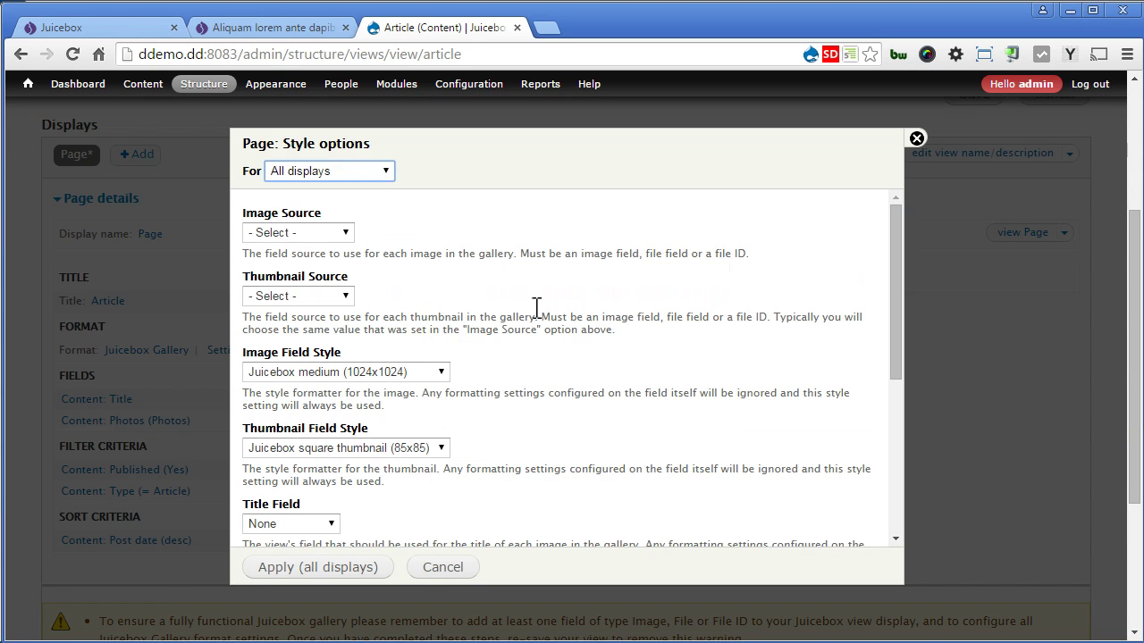
{"action": "left_click", "coordinate": [329, 230]}
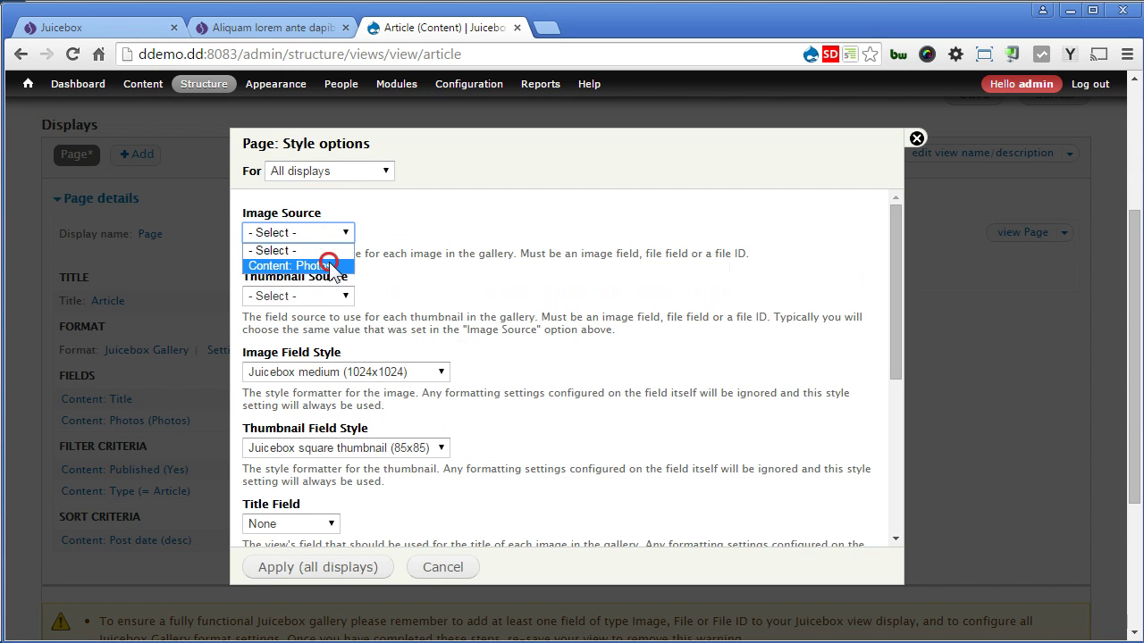
{"action": "left_click", "coordinate": [328, 262]}
{"action": "left_click", "coordinate": [324, 298]}
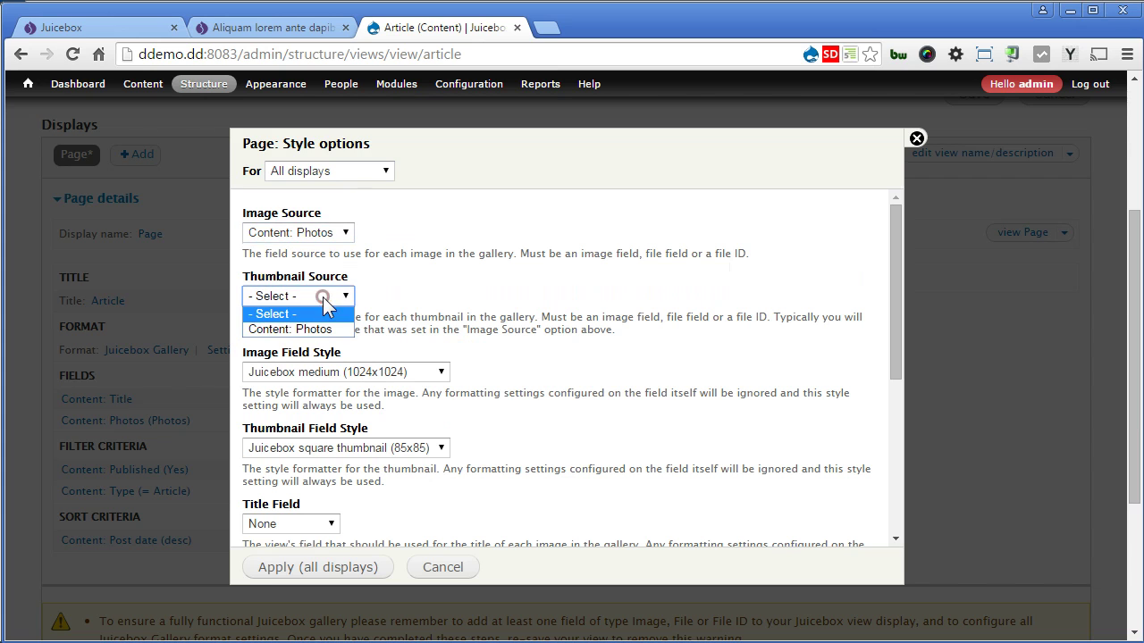
{"action": "left_click", "coordinate": [314, 329]}
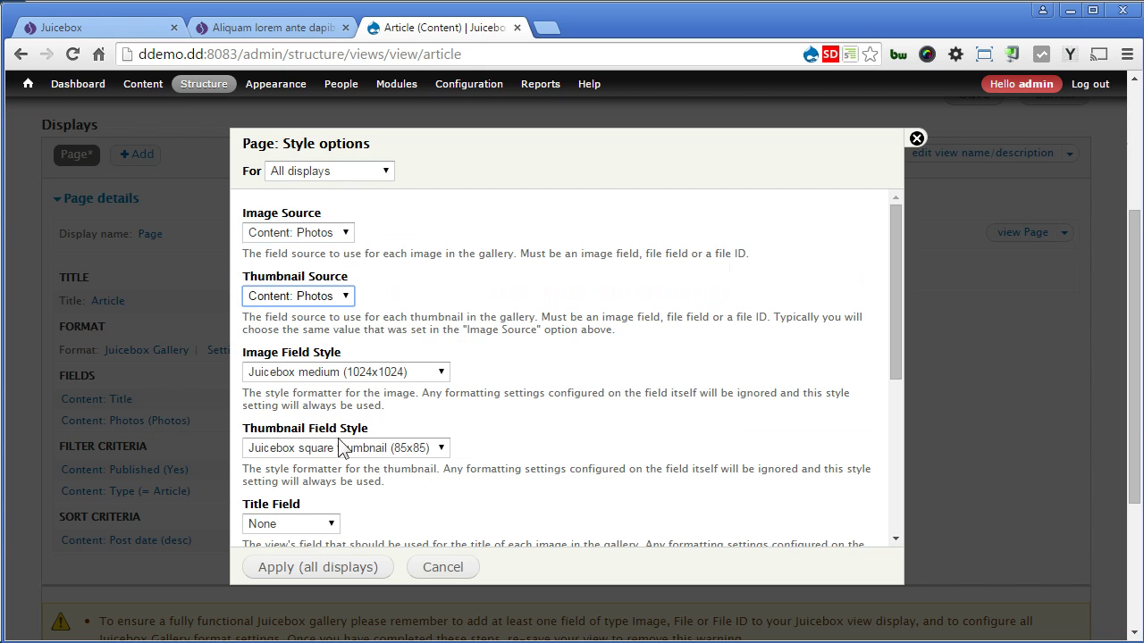
{"action": "left_click_drag", "start_coordinate": [891, 347], "coordinate": [882, 457]}
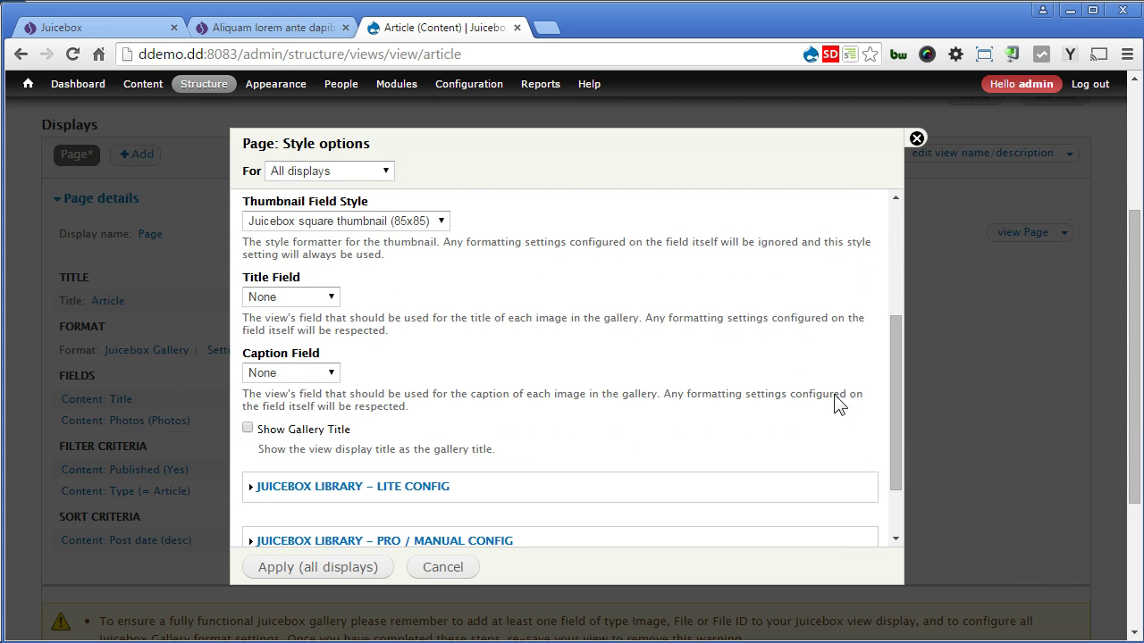
Leave the gallery's title field and caption field both set to None
{"action": "left_click", "coordinate": [329, 297]}
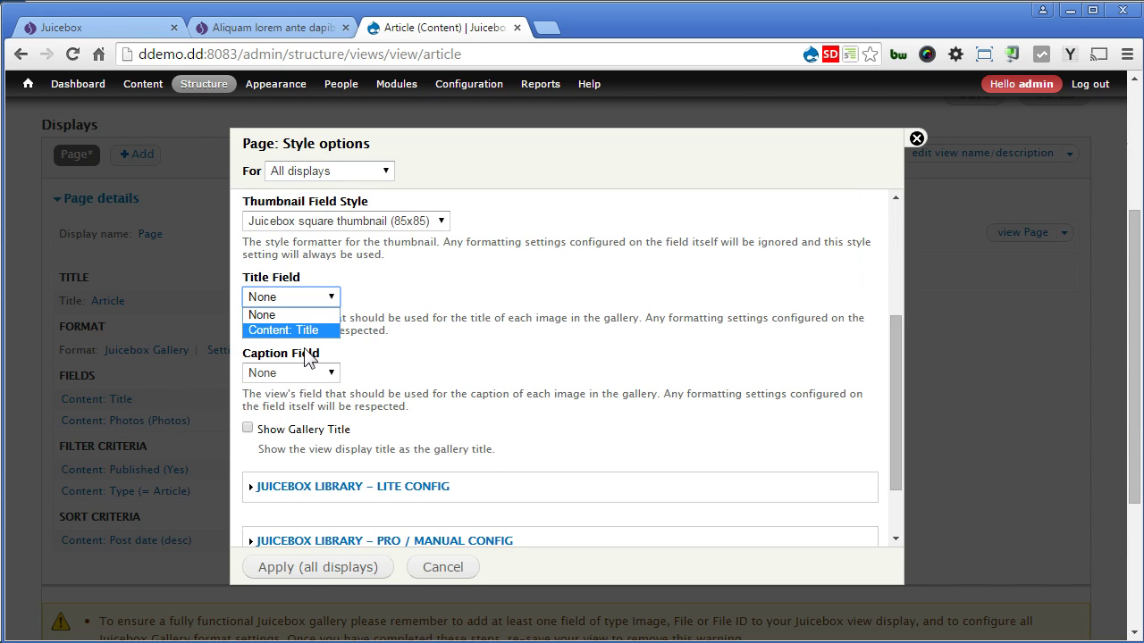
{"action": "left_click", "coordinate": [538, 367]}
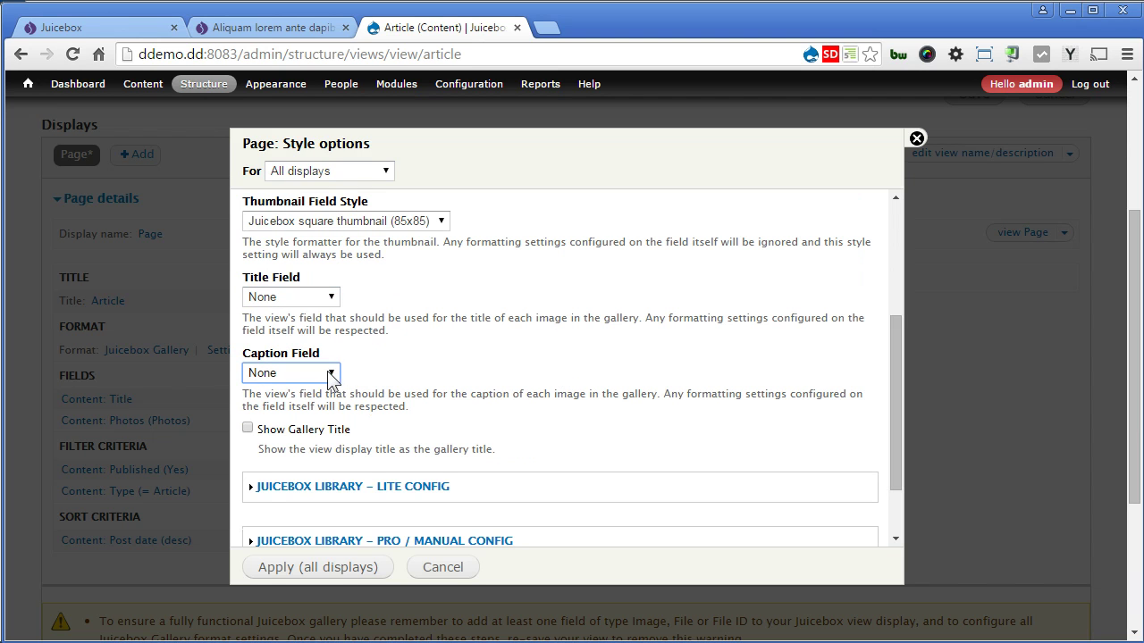
{"action": "left_click", "coordinate": [330, 373]}
{"action": "left_click", "coordinate": [514, 367]}
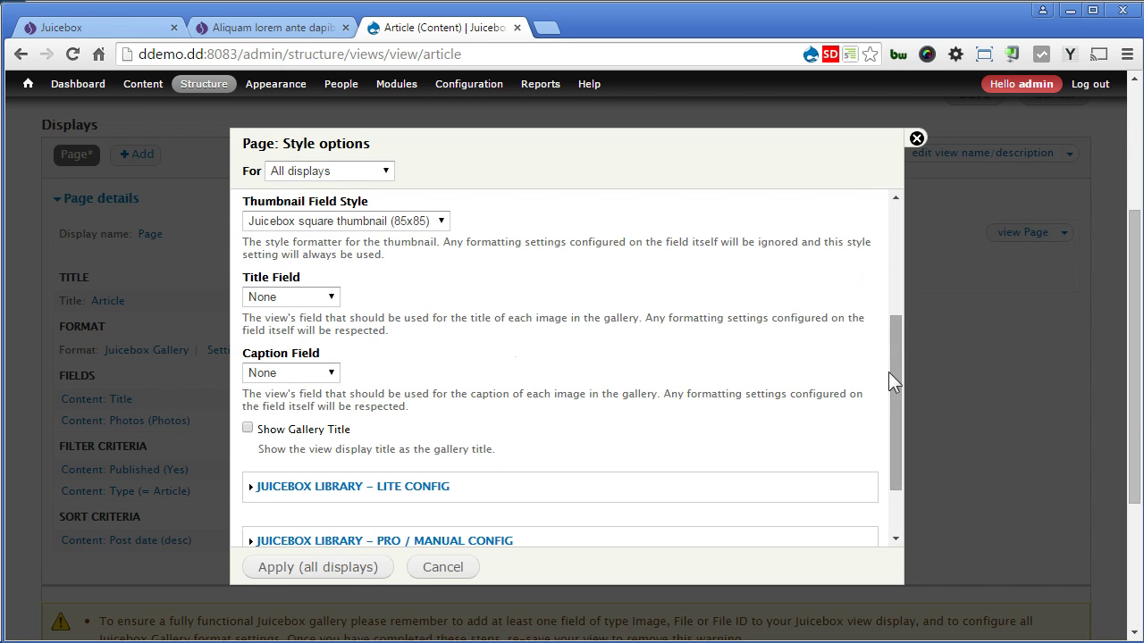
{"action": "left_click_drag", "start_coordinate": [891, 378], "coordinate": [891, 476]}
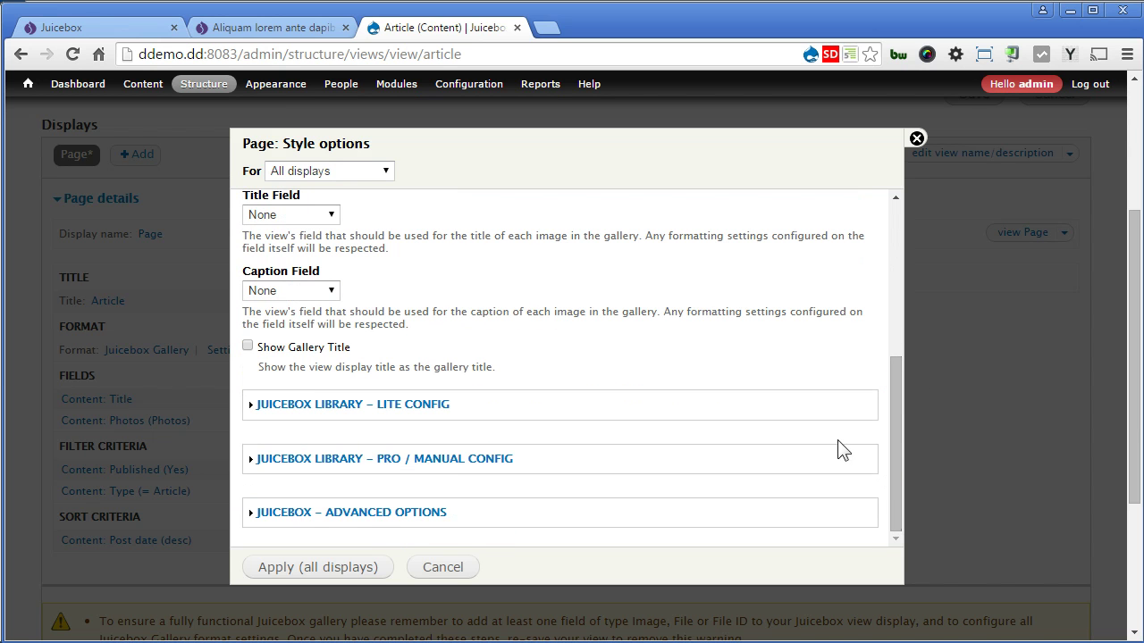
Expand the Lite config, Pro / Manual config and advanced Juicebox option sections
{"action": "left_click", "coordinate": [433, 404]}
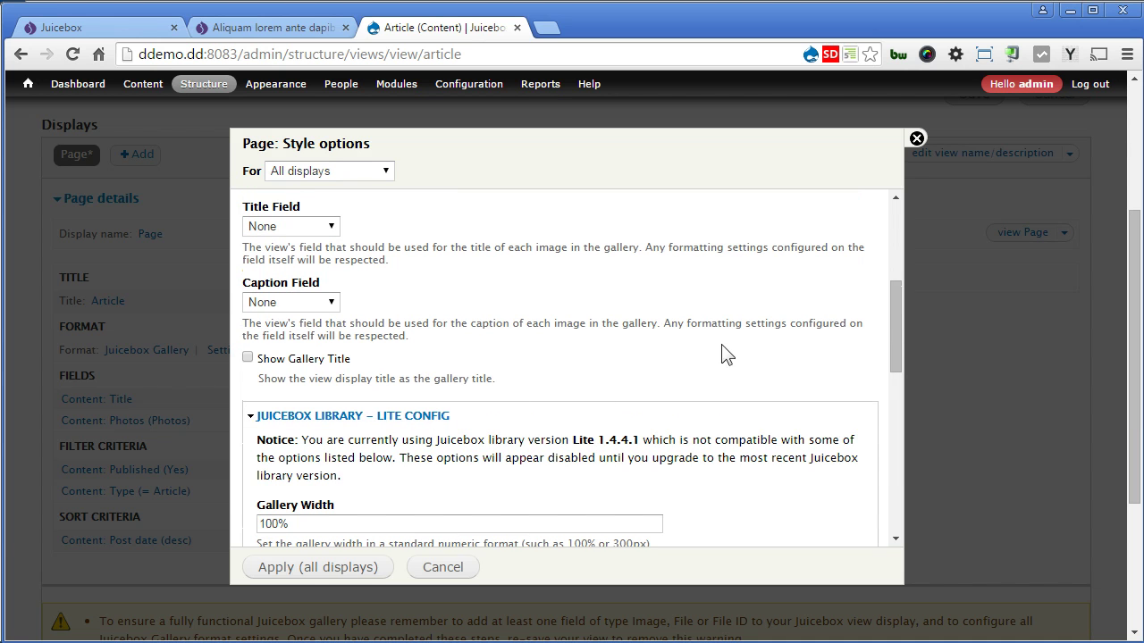
{"action": "left_click_drag", "start_coordinate": [893, 303], "coordinate": [896, 490]}
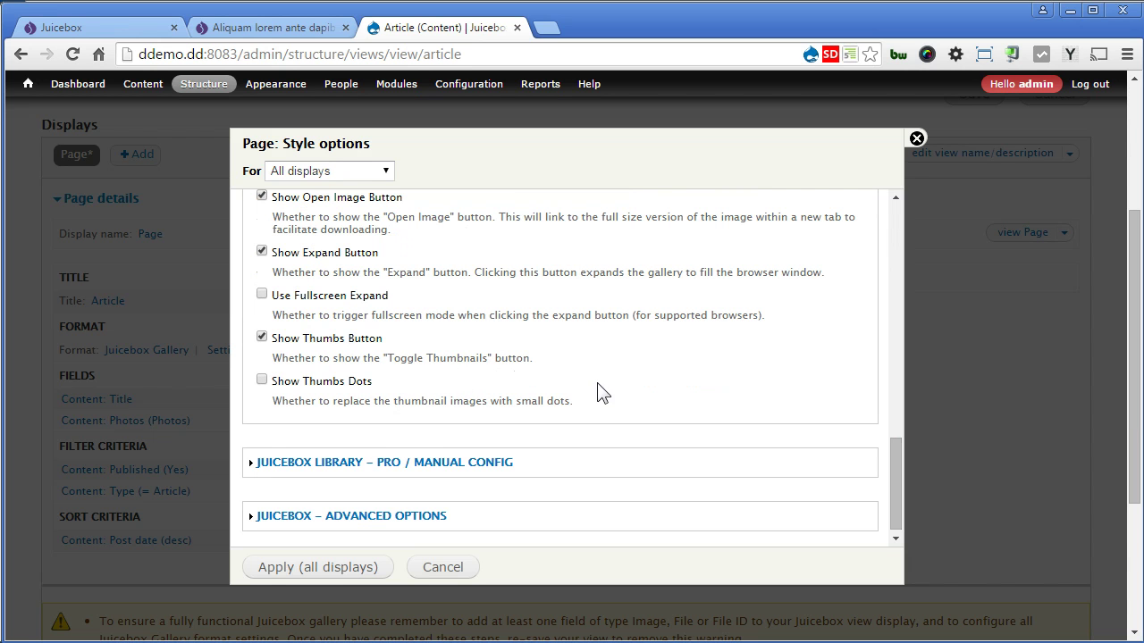
{"action": "left_click", "coordinate": [458, 463]}
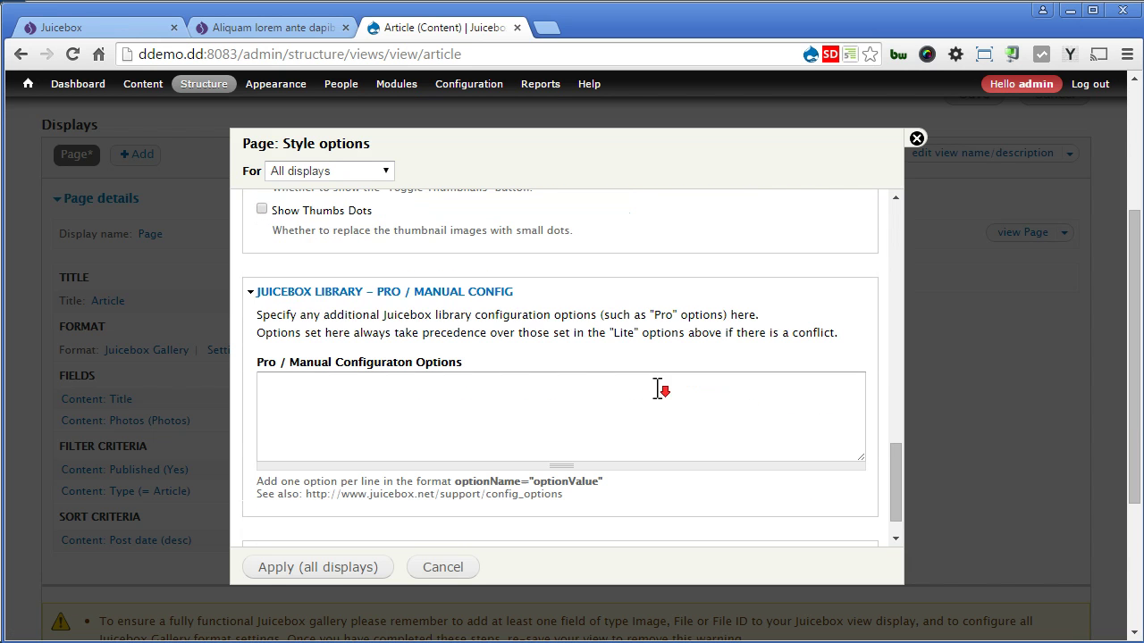
{"action": "left_click", "coordinate": [620, 396]}
{"action": "scroll", "coordinate": [901, 473], "scroll_direction": "down", "scroll_amount": 2}
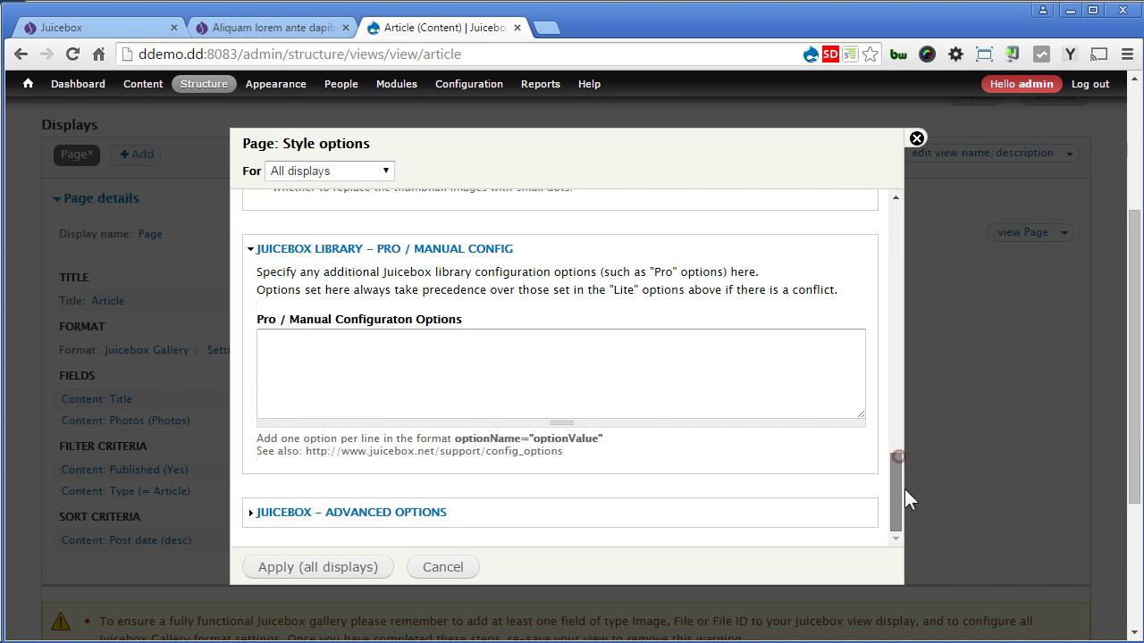
{"action": "left_click", "coordinate": [400, 518]}
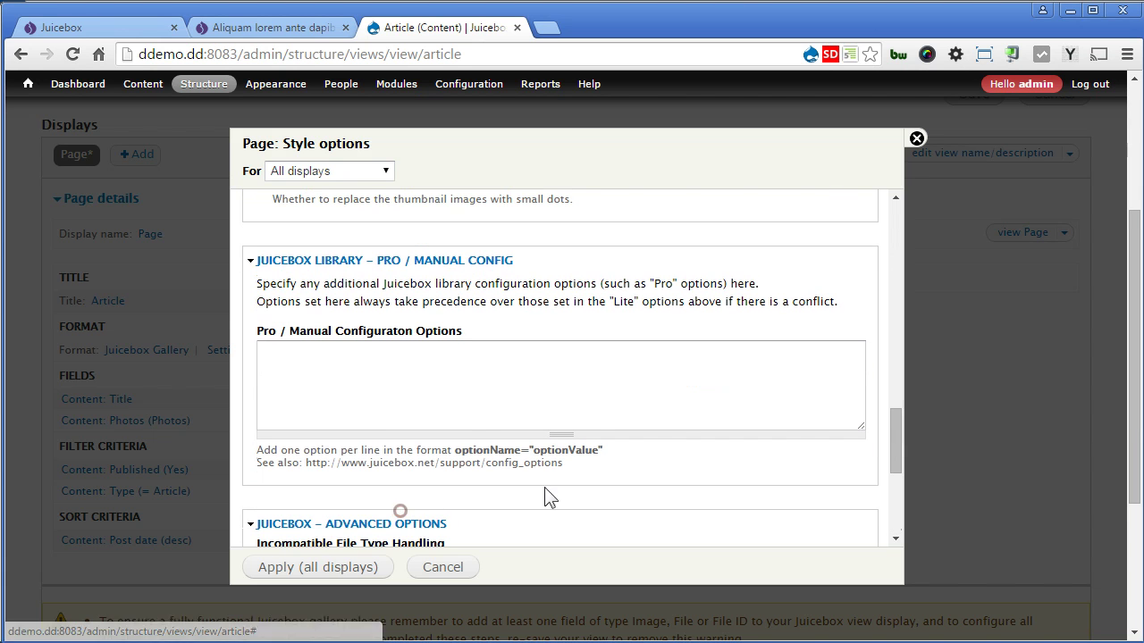
{"action": "left_click_drag", "start_coordinate": [898, 442], "coordinate": [891, 515]}
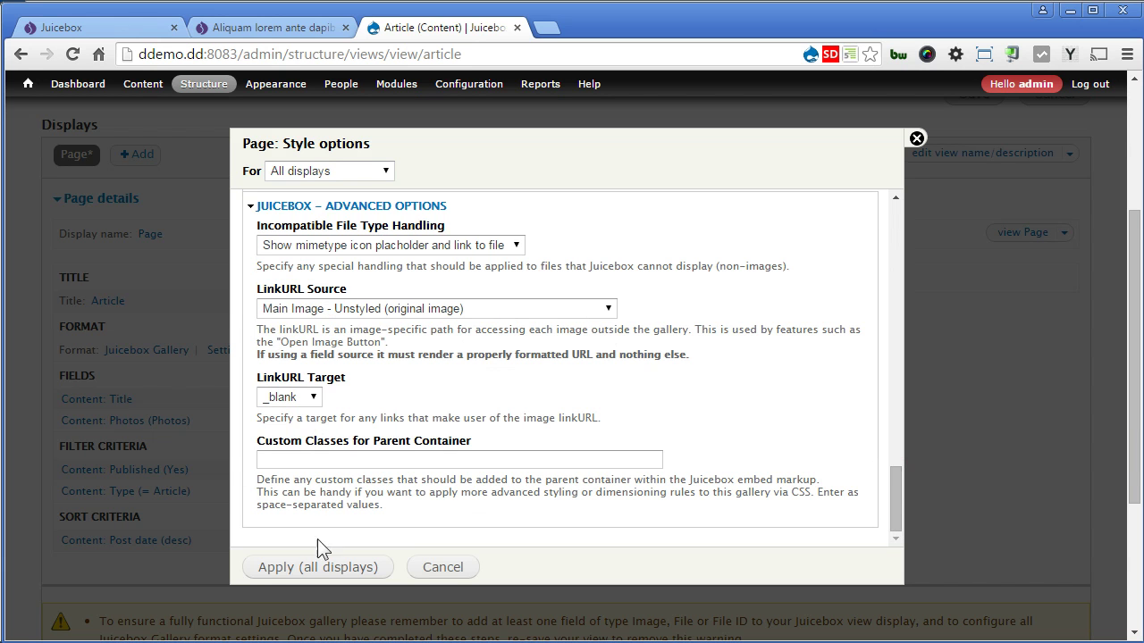
Apply the gallery style to all displays and remove the Content: Title field
{"action": "left_click", "coordinate": [316, 563]}
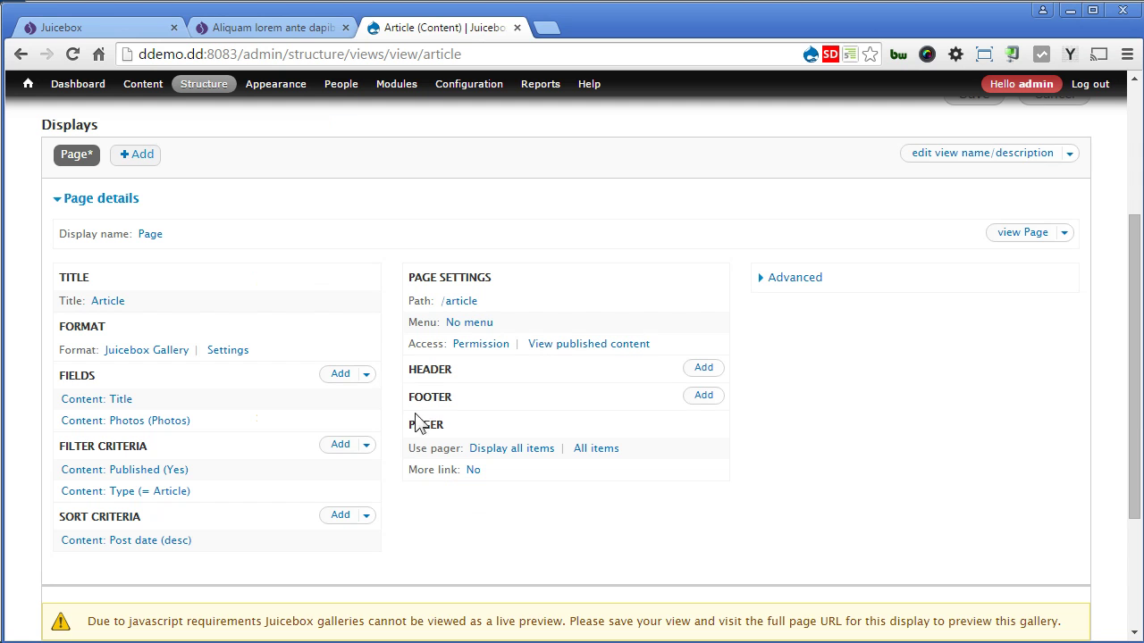
{"action": "left_click", "coordinate": [116, 399]}
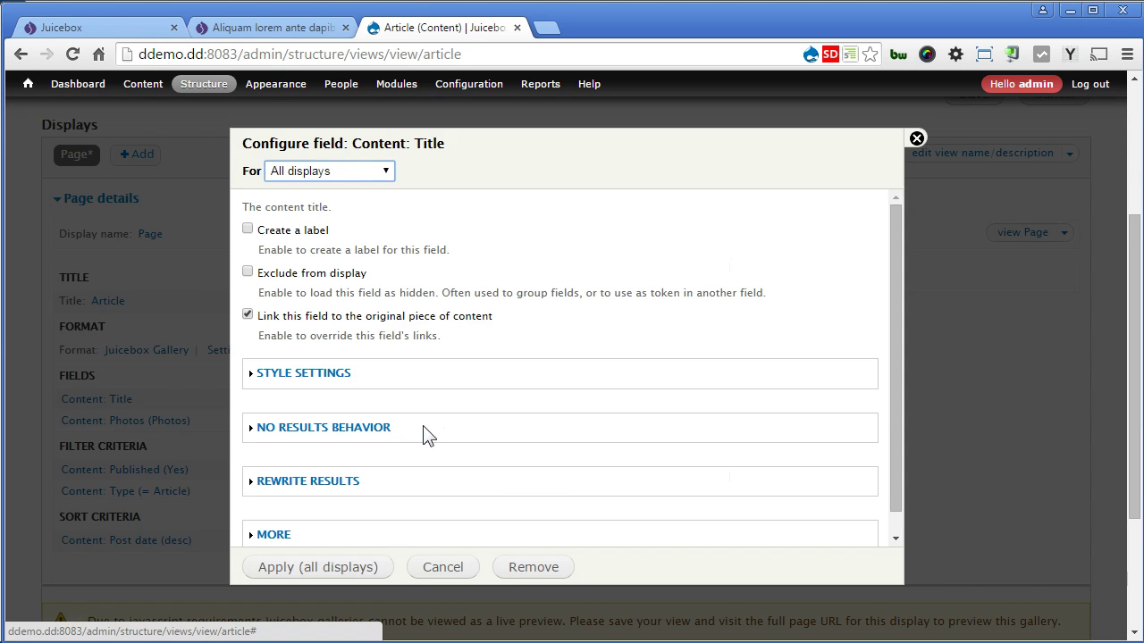
{"action": "left_click", "coordinate": [531, 567]}
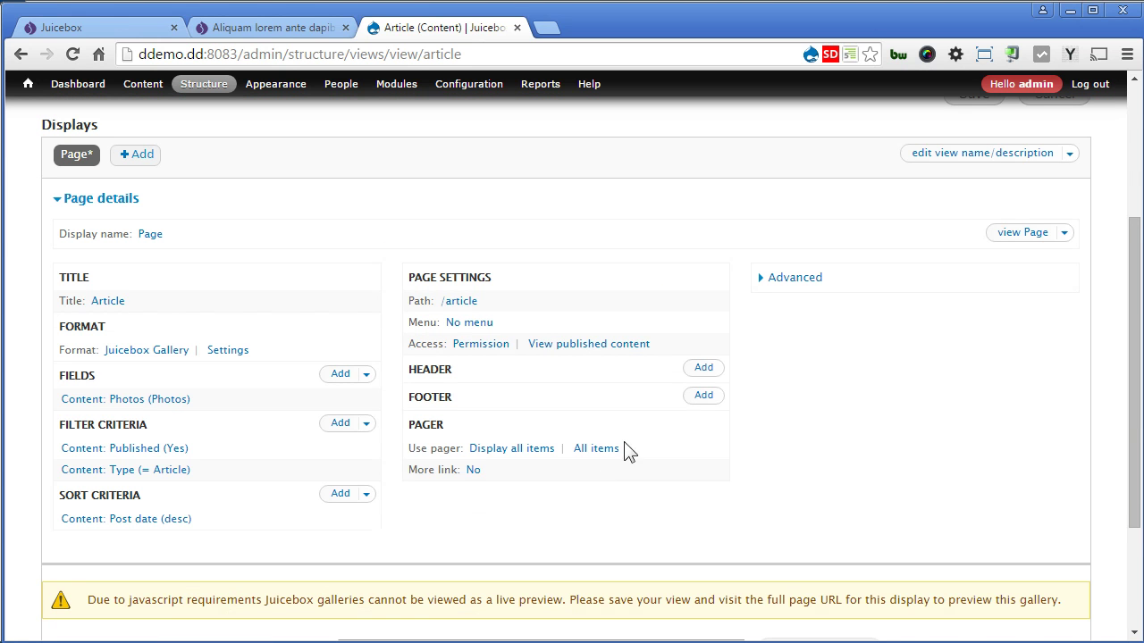
Give the page a normal Main menu entry titled Article
{"action": "left_click", "coordinate": [473, 322]}
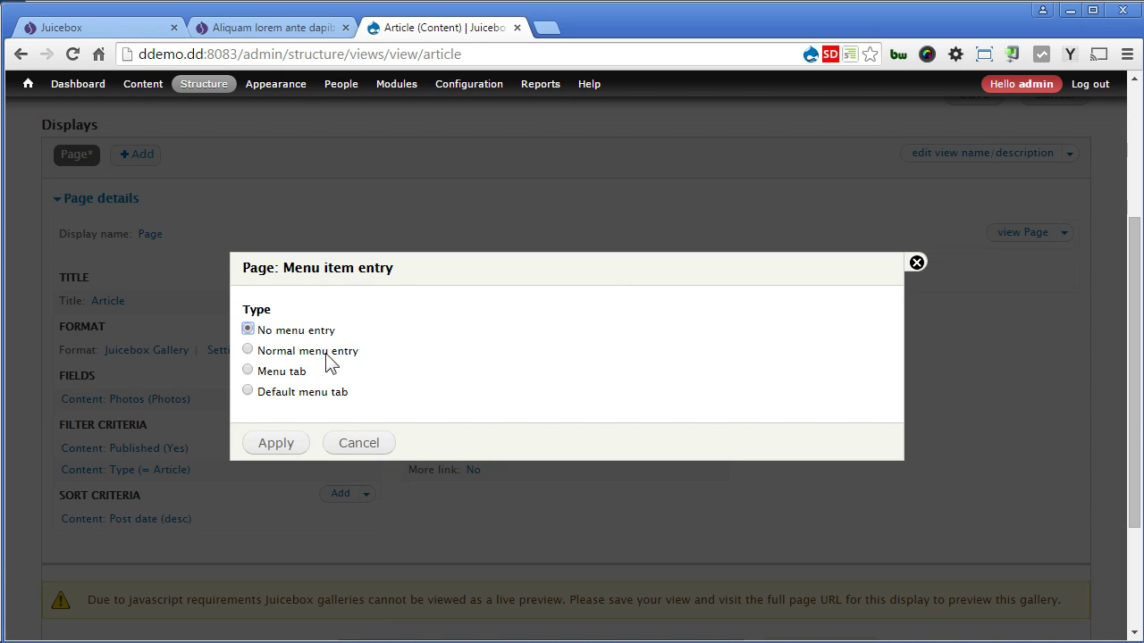
{"action": "left_click", "coordinate": [326, 351]}
{"action": "left_click", "coordinate": [503, 329]}
{"action": "type", "text": "Article"}
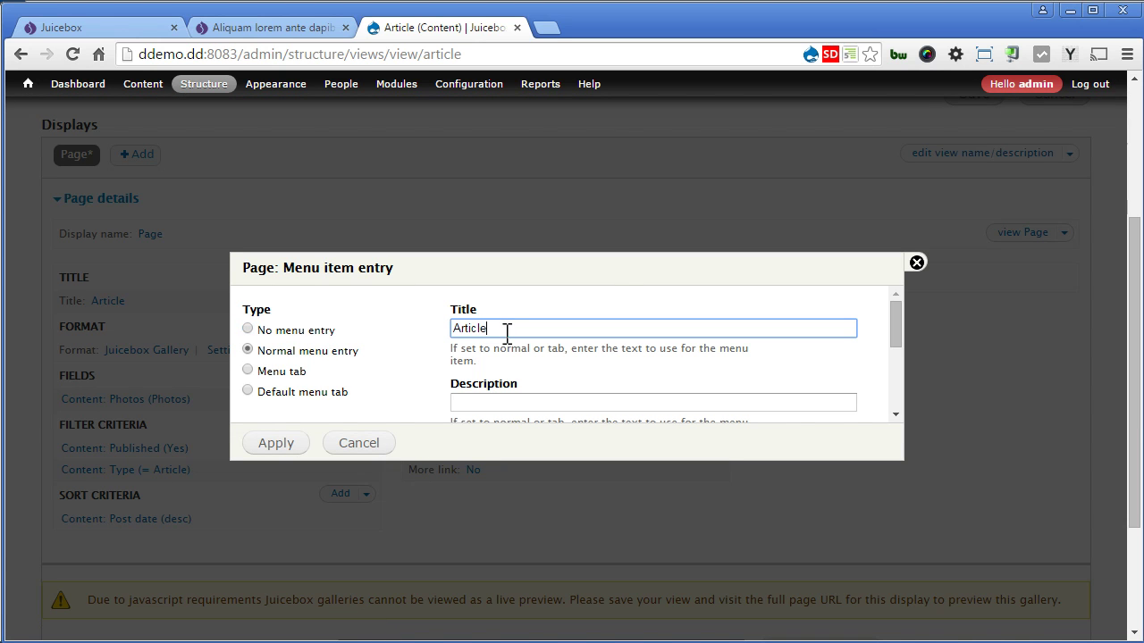
{"action": "left_click_drag", "start_coordinate": [894, 331], "coordinate": [911, 406]}
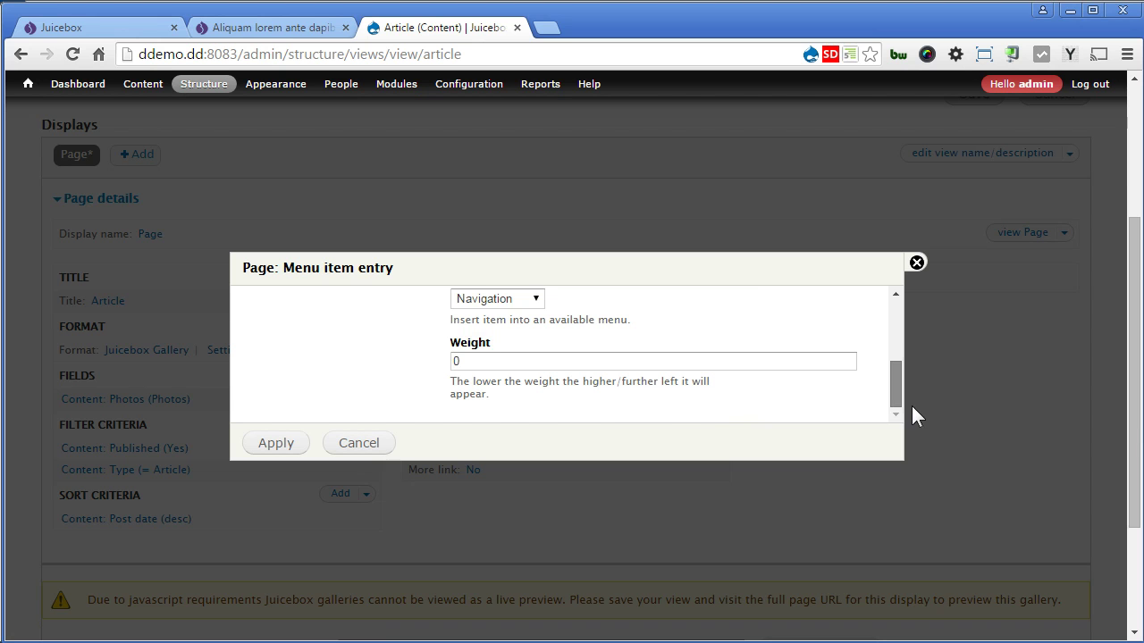
{"action": "left_click", "coordinate": [531, 297]}
{"action": "left_click", "coordinate": [524, 318]}
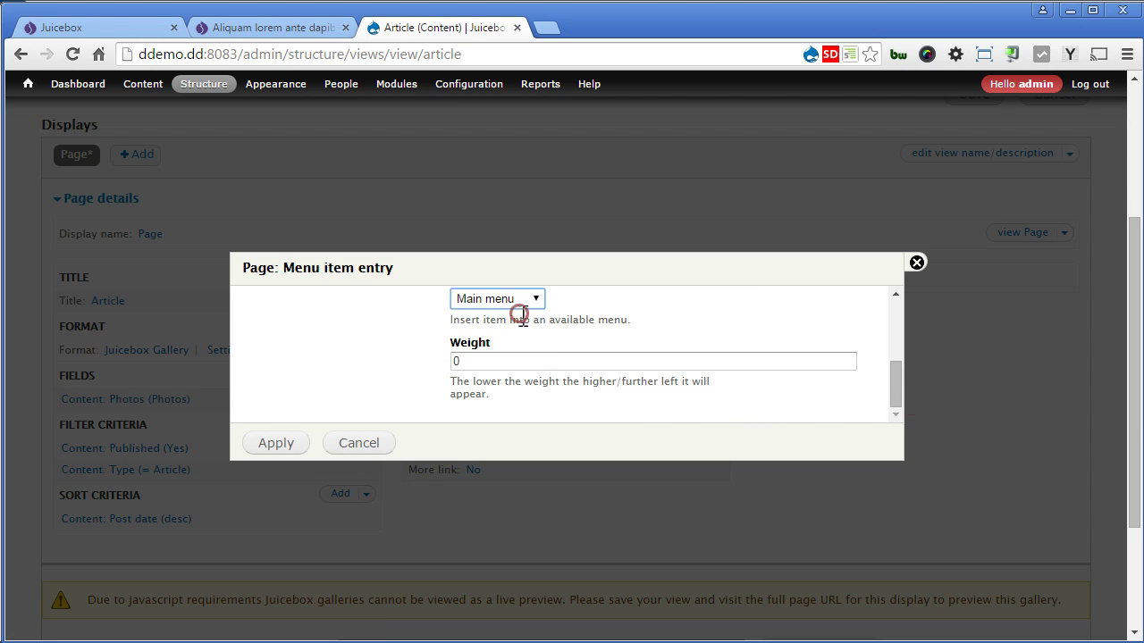
{"action": "left_click", "coordinate": [273, 447]}
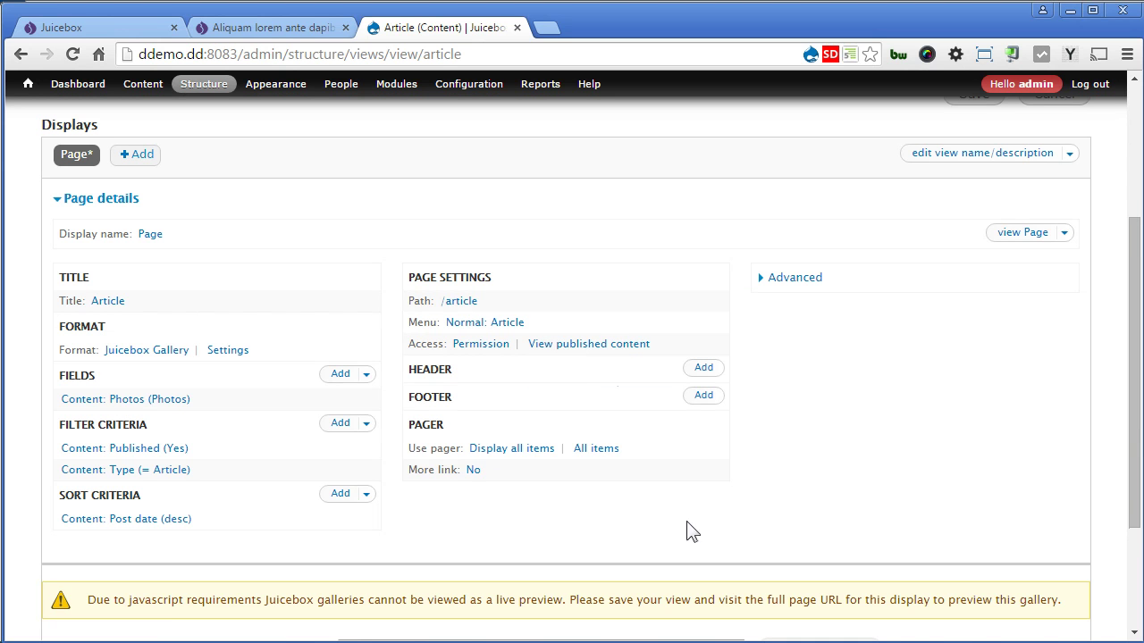
Save the Article view from the top of its edit page
{"action": "left_click_drag", "start_coordinate": [1130, 484], "coordinate": [1135, 599]}
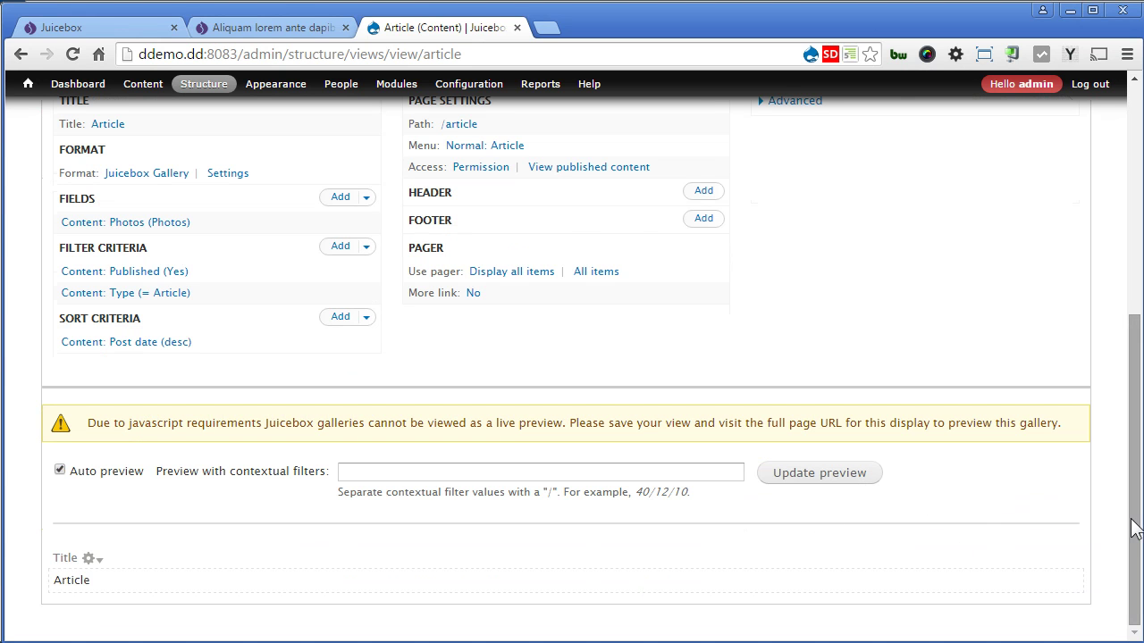
{"action": "left_click_drag", "start_coordinate": [1131, 526], "coordinate": [1126, 290]}
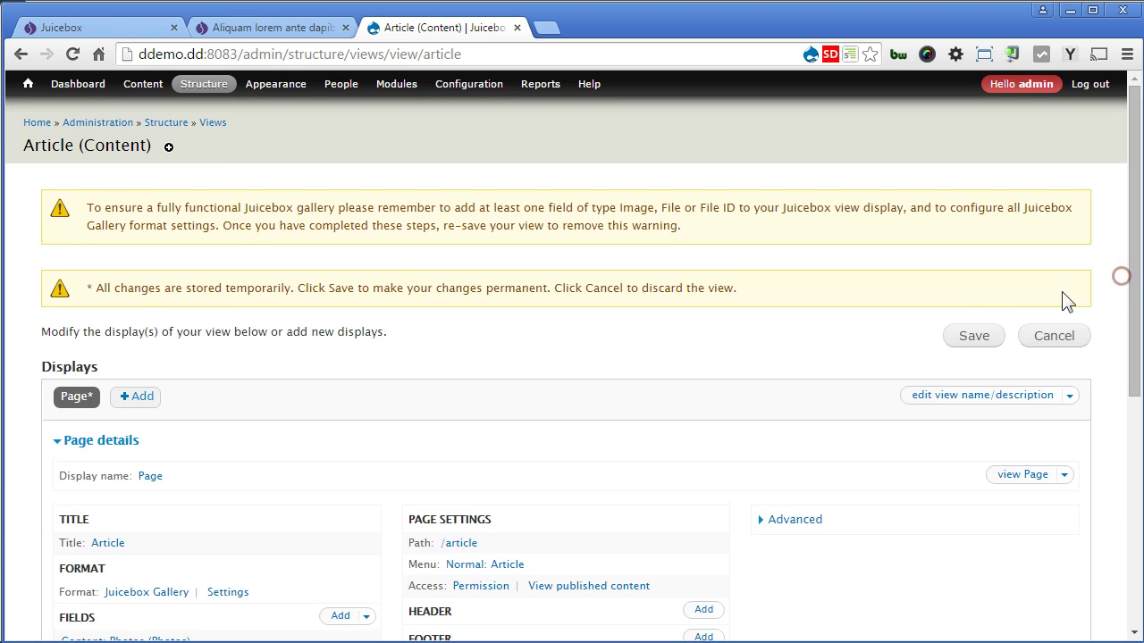
{"action": "left_click", "coordinate": [974, 336]}
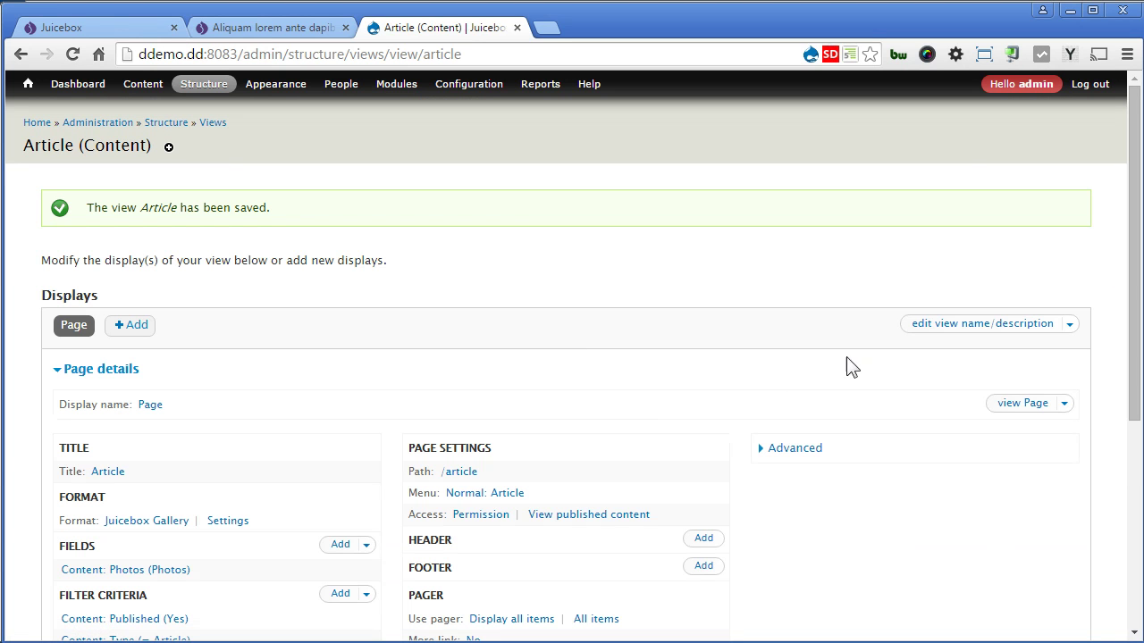
Open the live /article gallery and browse past the sunset car to the wristwatch
{"action": "left_click", "coordinate": [1019, 405]}
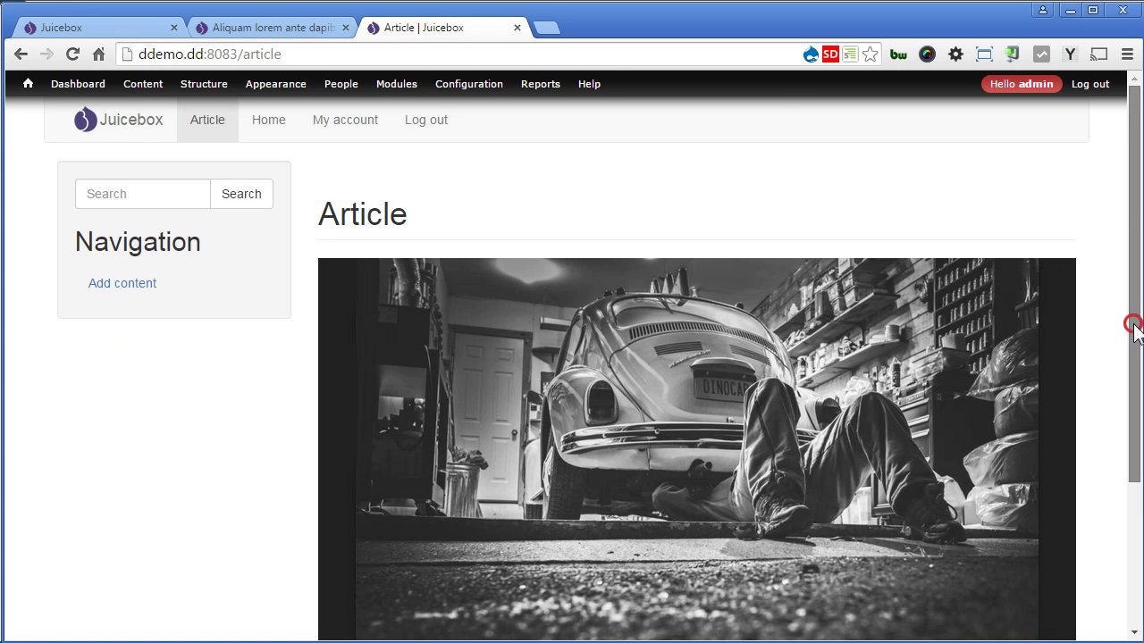
{"action": "scroll", "coordinate": [1138, 358], "scroll_direction": "down", "scroll_amount": 1}
{"action": "scroll", "coordinate": [1138, 361], "scroll_direction": "down", "scroll_amount": 2}
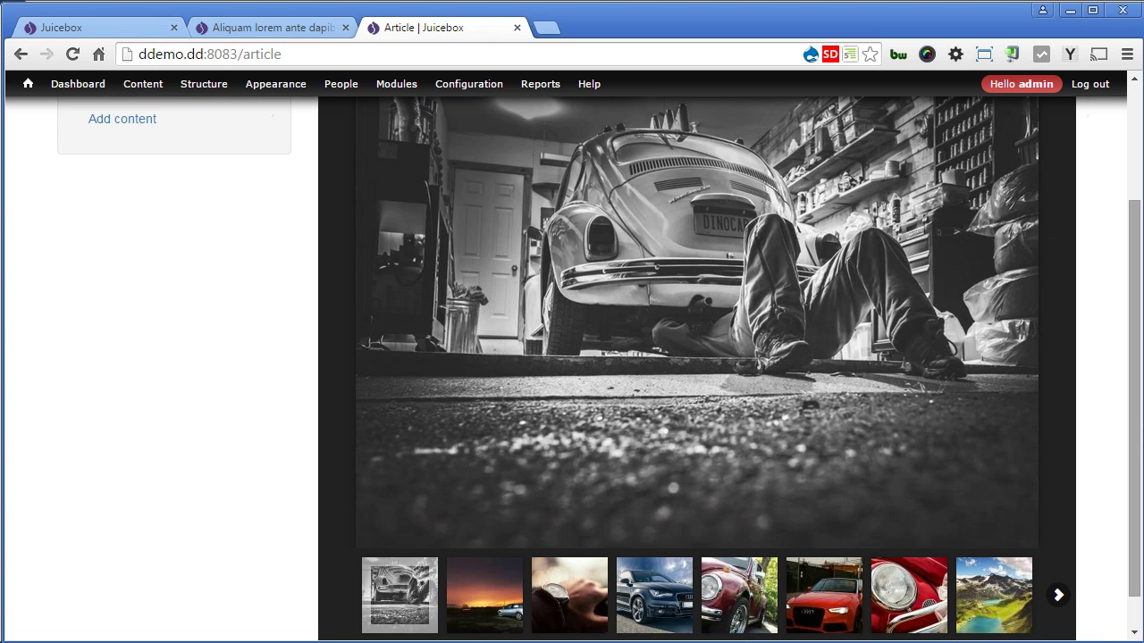
{"action": "scroll", "coordinate": [468, 602], "scroll_direction": "down", "scroll_amount": 1}
{"action": "left_click", "coordinate": [469, 604]}
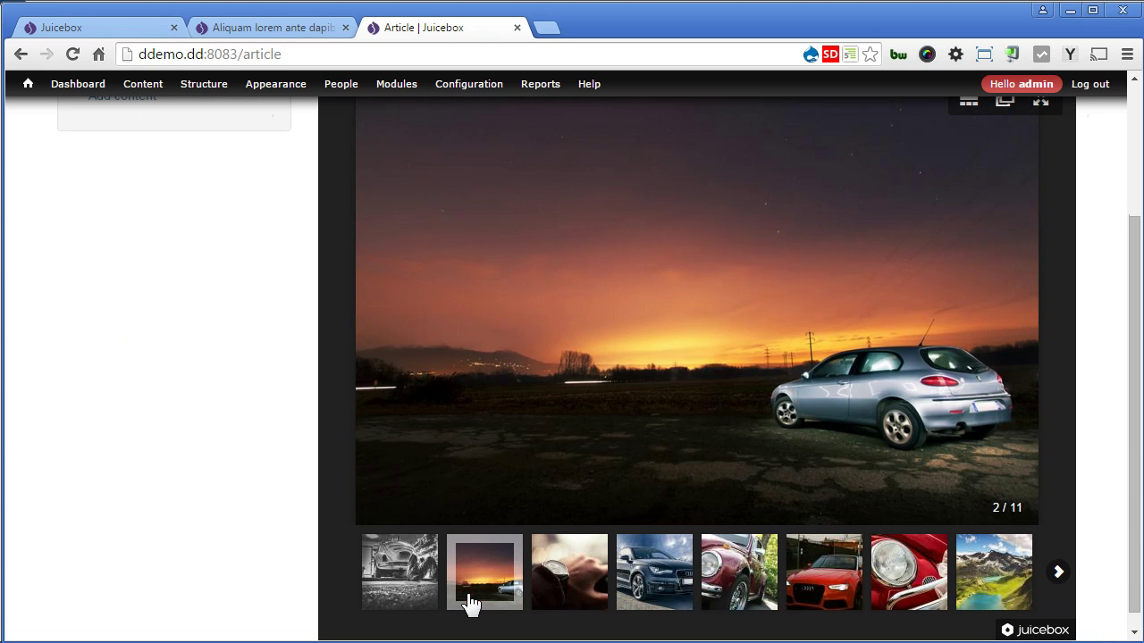
{"action": "left_click", "coordinate": [577, 570]}
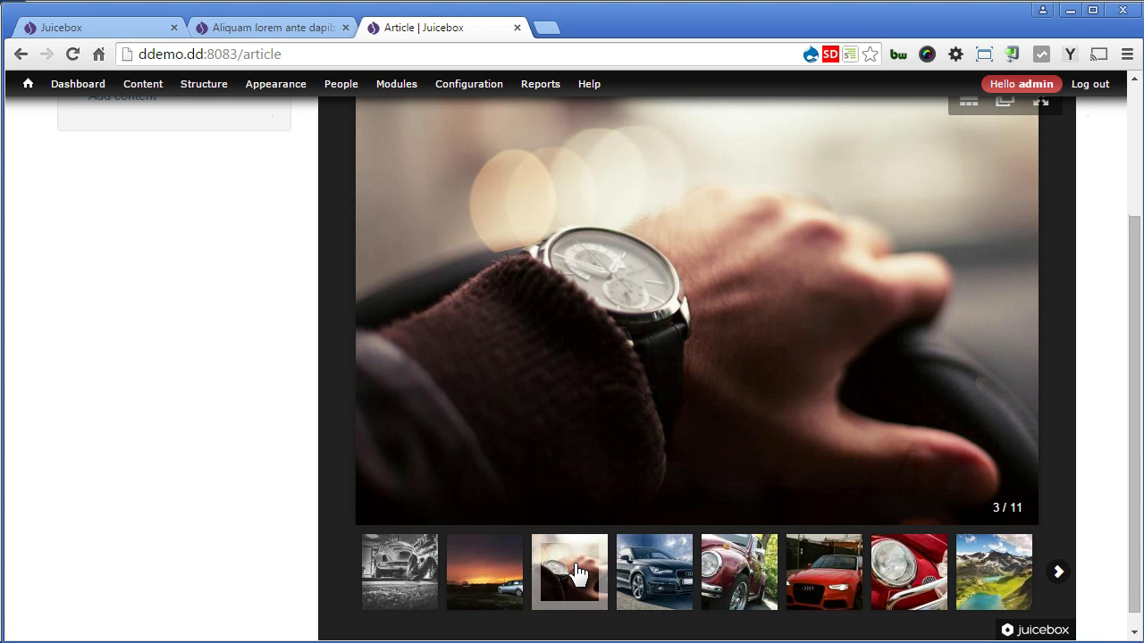
Toggle the thumbnail strip, view the full-size watch photo in a new tab, then return
{"action": "left_click_drag", "start_coordinate": [1131, 390], "coordinate": [1131, 374]}
{"action": "mouse_move", "coordinate": [1021, 161]}
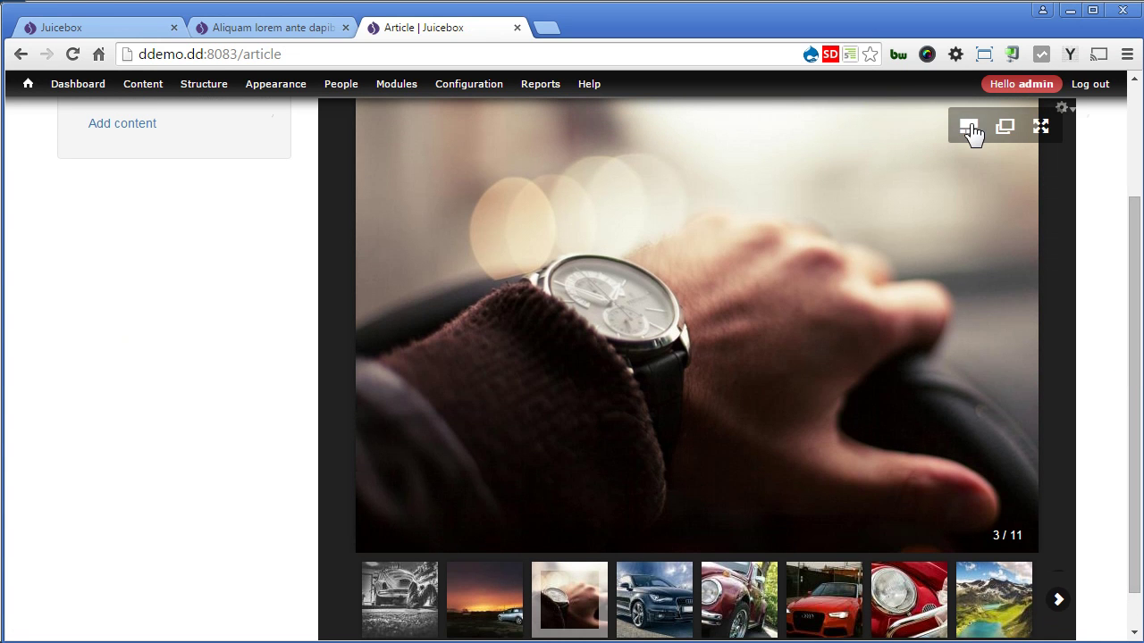
{"action": "left_click", "coordinate": [969, 132]}
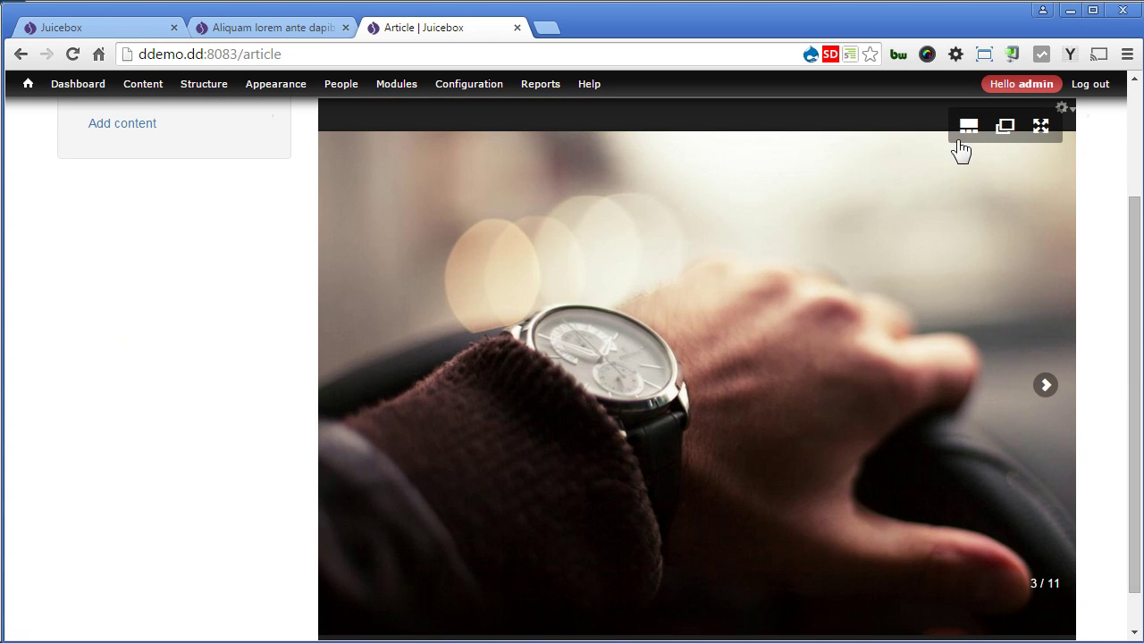
{"action": "left_click", "coordinate": [966, 132]}
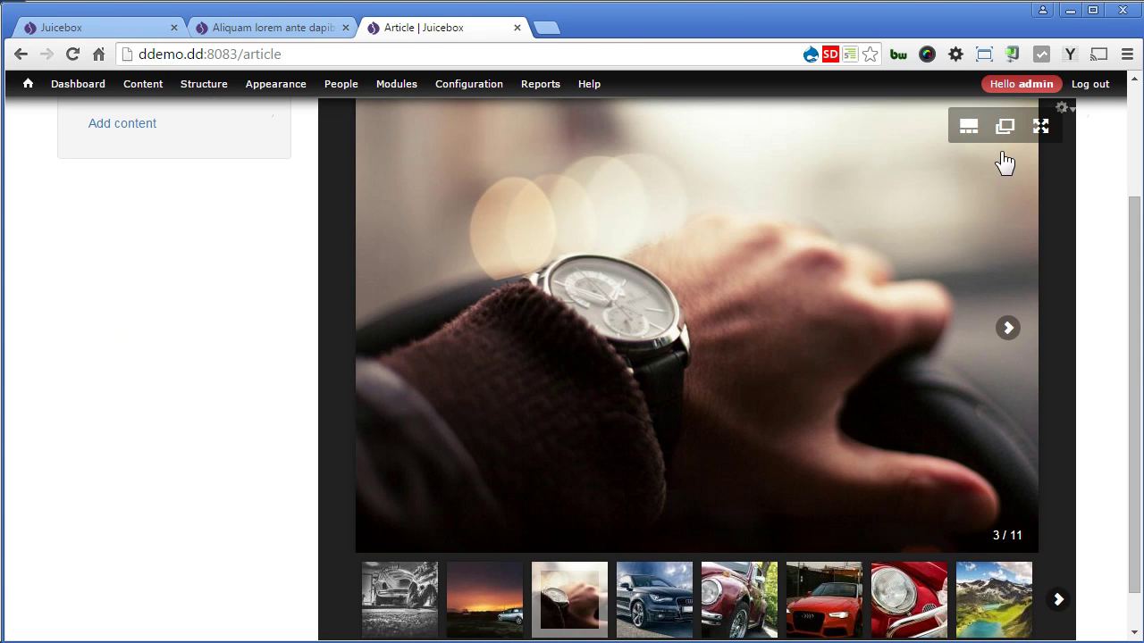
{"action": "left_click", "coordinate": [1004, 129]}
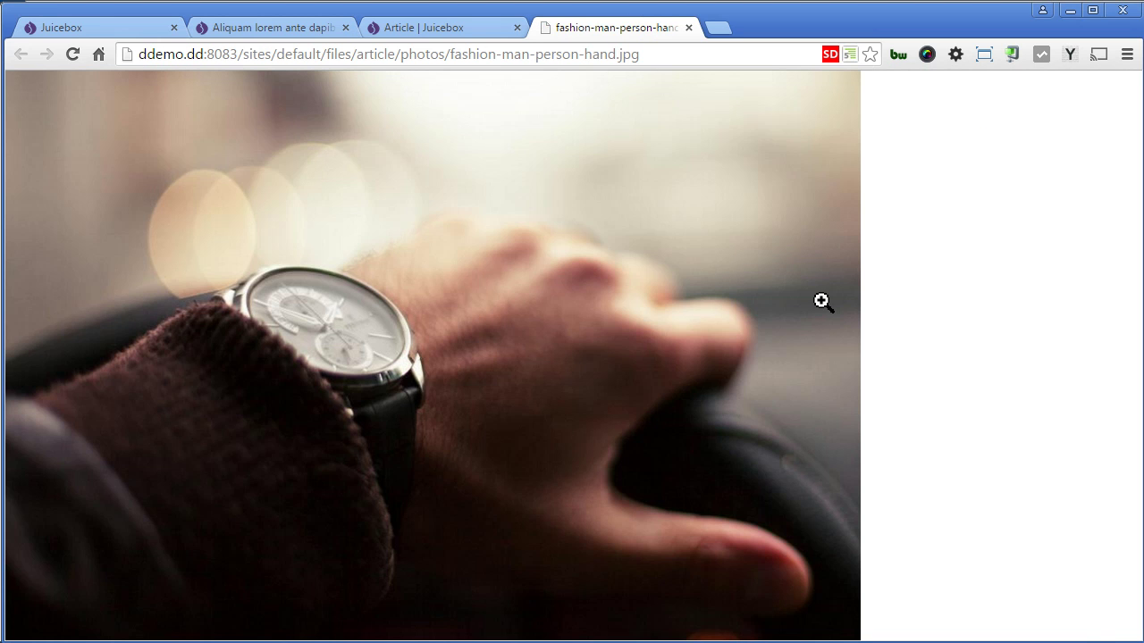
{"action": "left_click", "coordinate": [822, 302]}
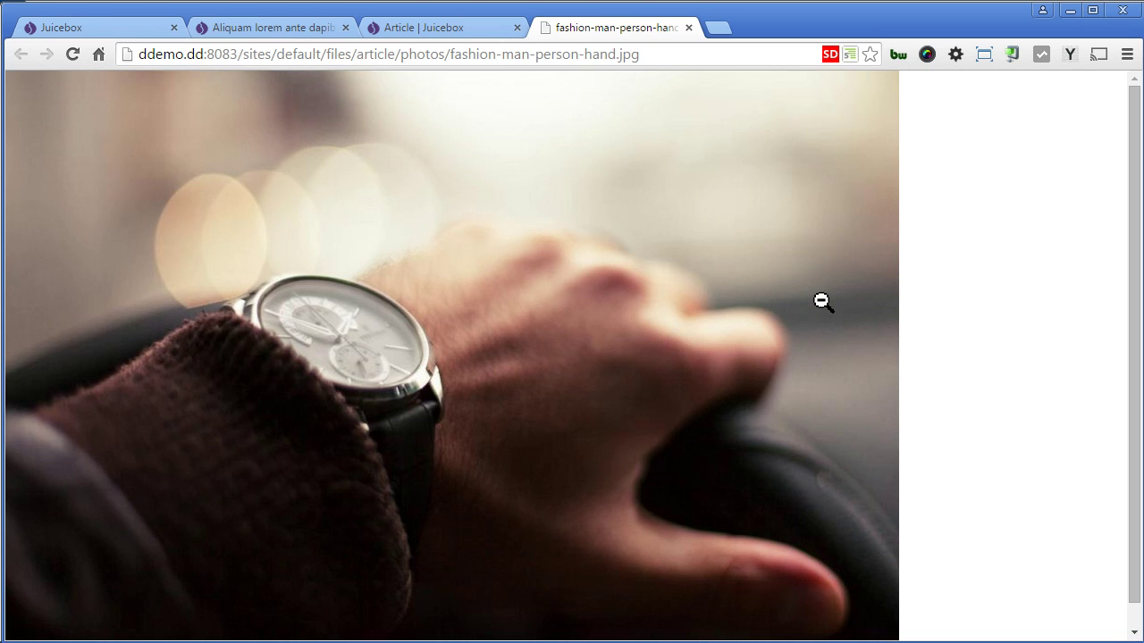
{"action": "left_click", "coordinate": [407, 30]}
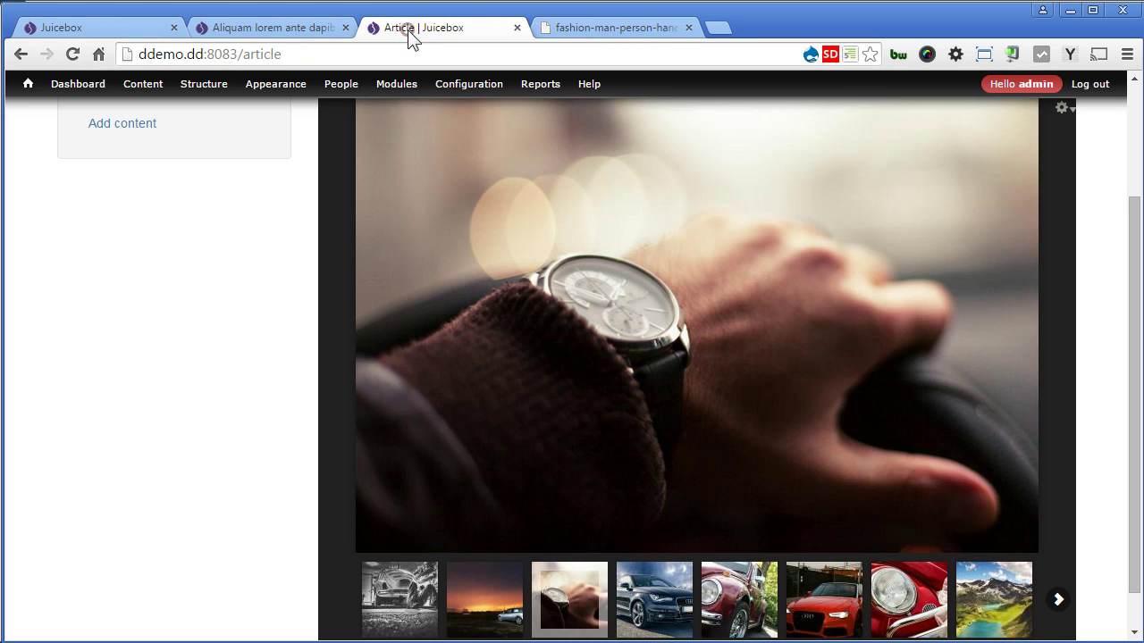
View the gallery full-window, showing the sunflower and daisy photos and paging the thumbnails
{"action": "mouse_move", "coordinate": [1024, 171]}
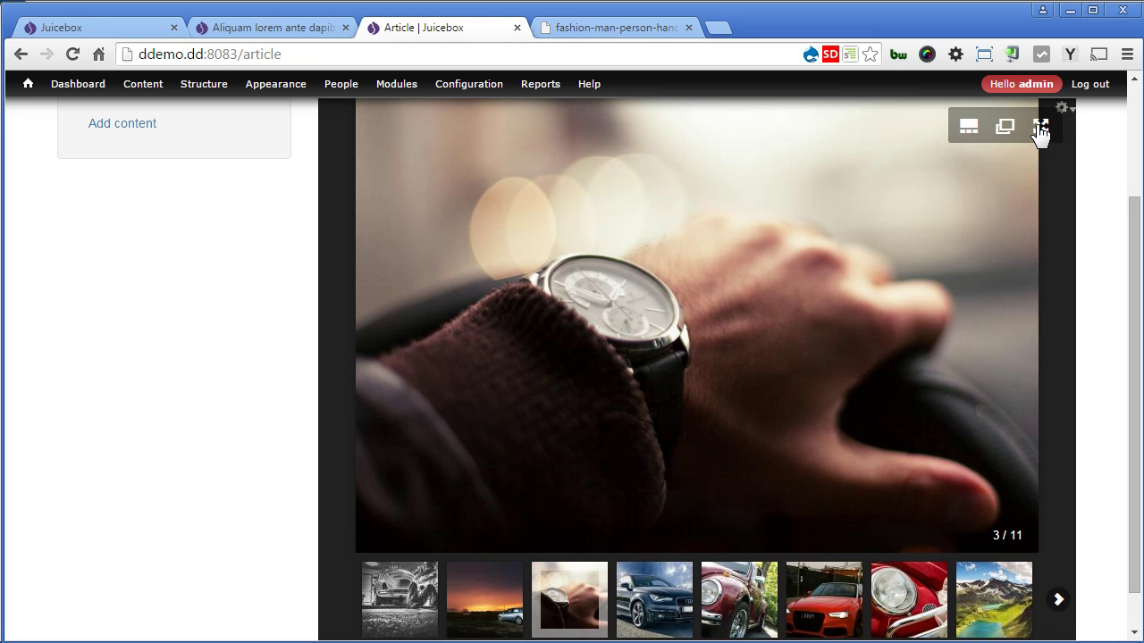
{"action": "left_click", "coordinate": [1039, 130]}
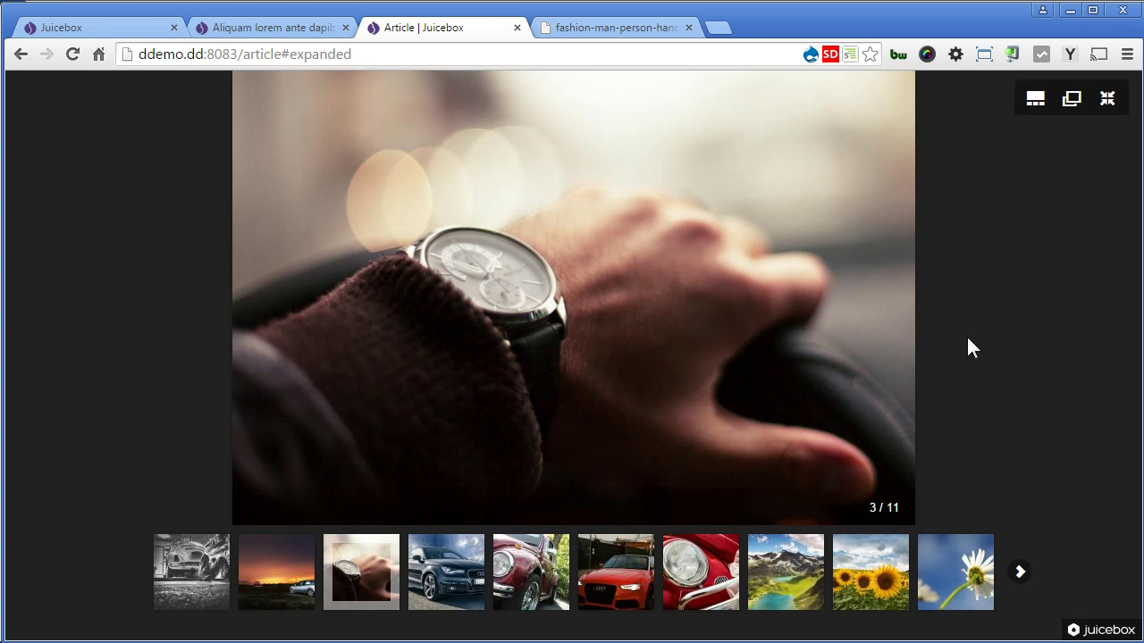
{"action": "left_click", "coordinate": [871, 572]}
{"action": "left_click", "coordinate": [954, 572]}
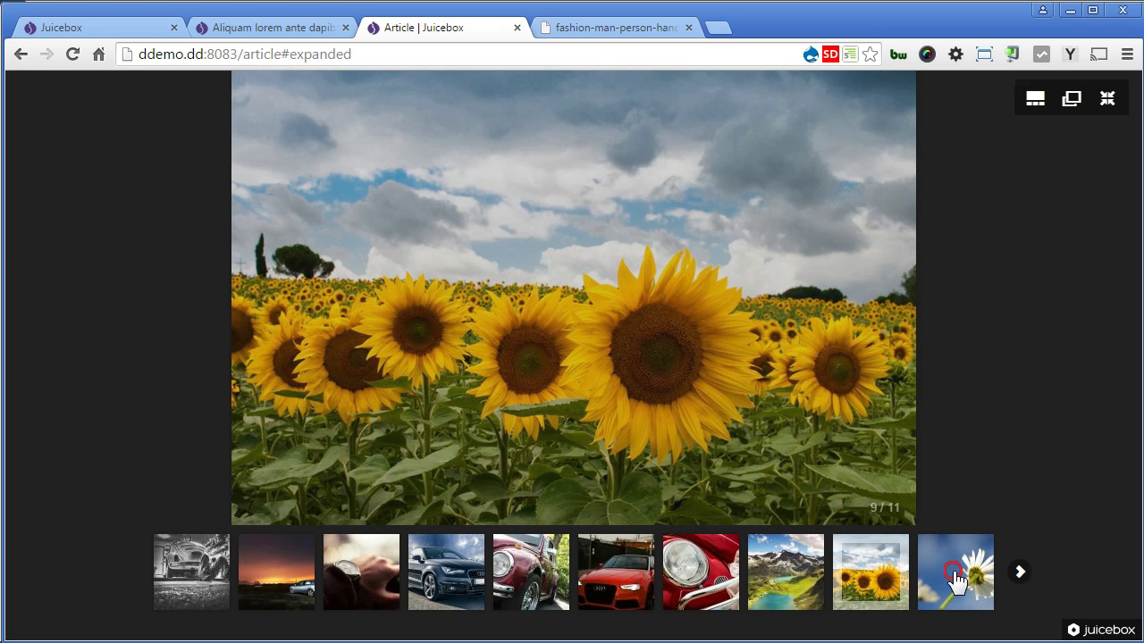
{"action": "left_click", "coordinate": [1019, 575]}
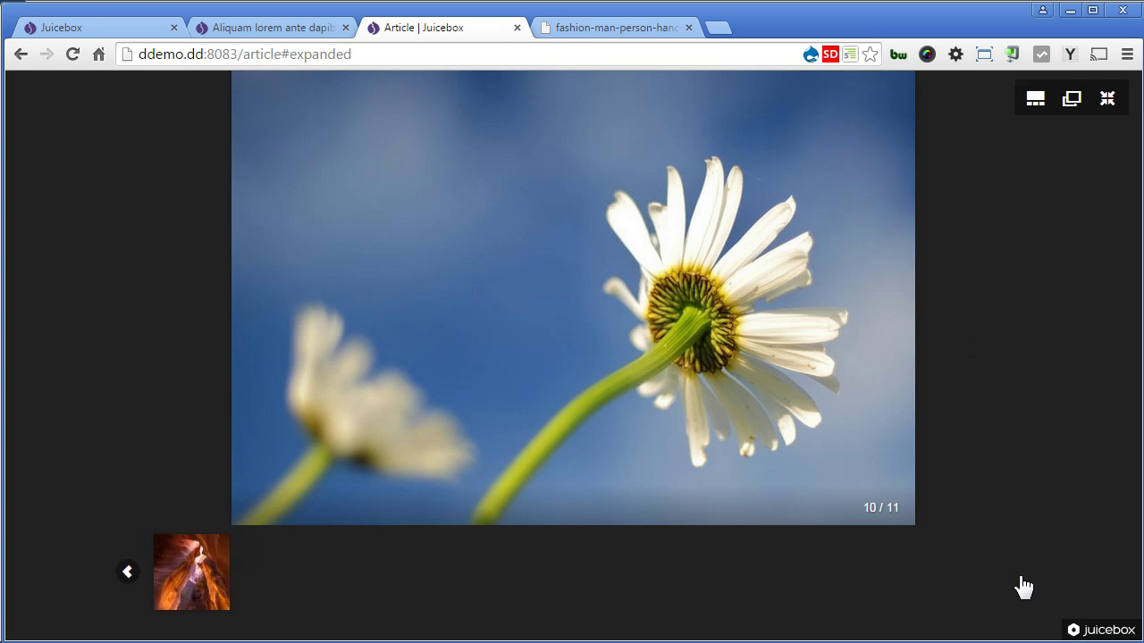
{"action": "left_click", "coordinate": [1019, 575]}
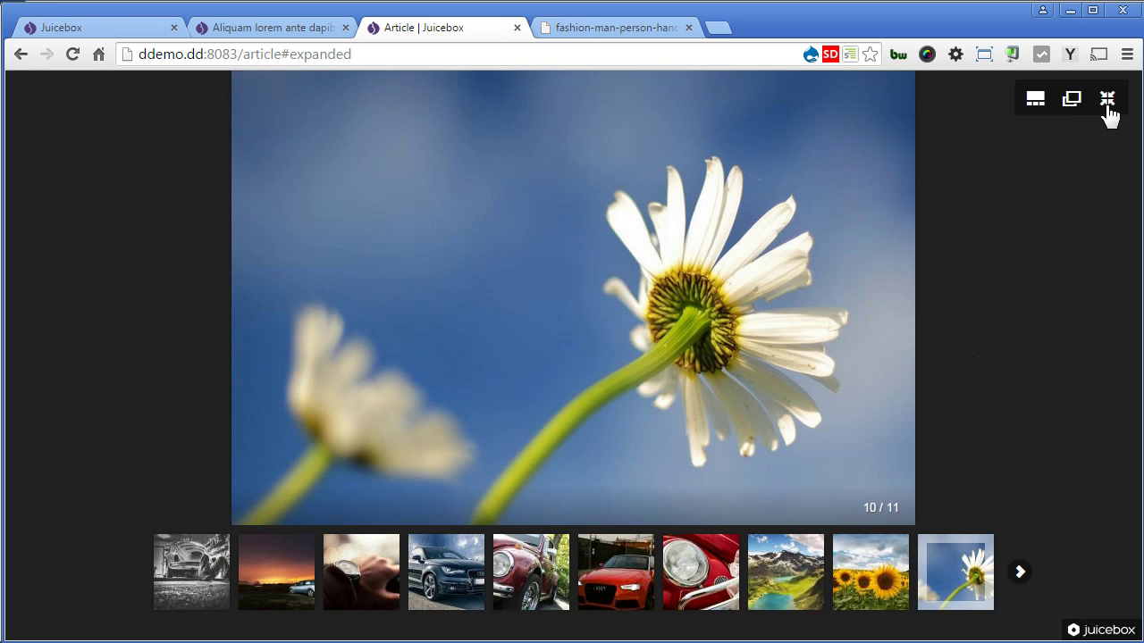
Return the gallery inline and show the last photo, the slot canyon
{"action": "left_click", "coordinate": [1107, 98]}
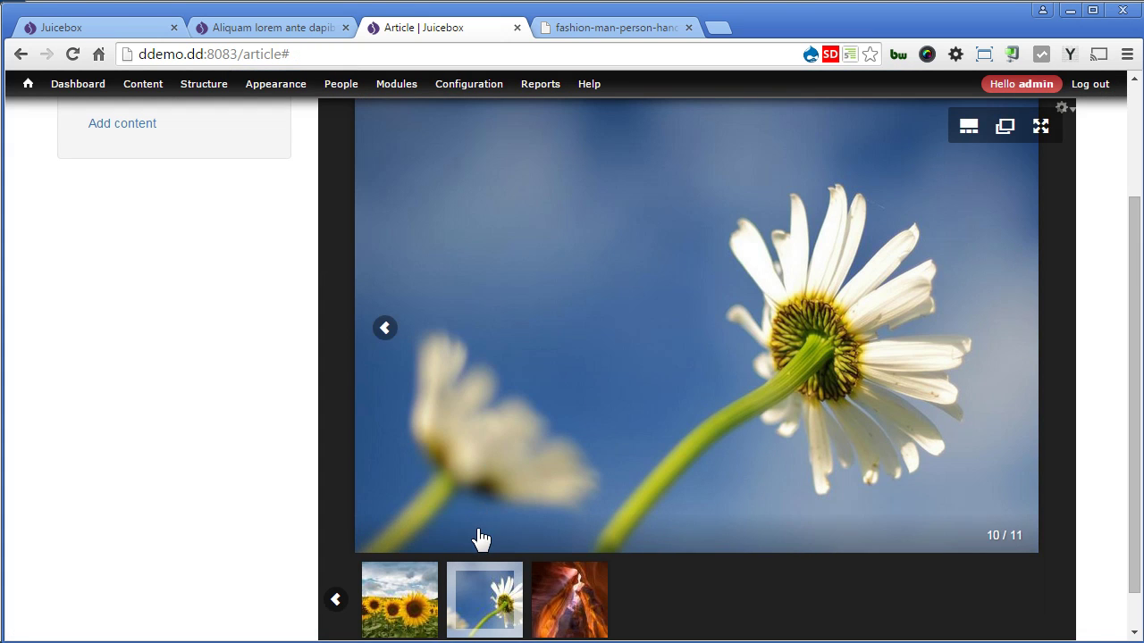
{"action": "left_click", "coordinate": [559, 601]}
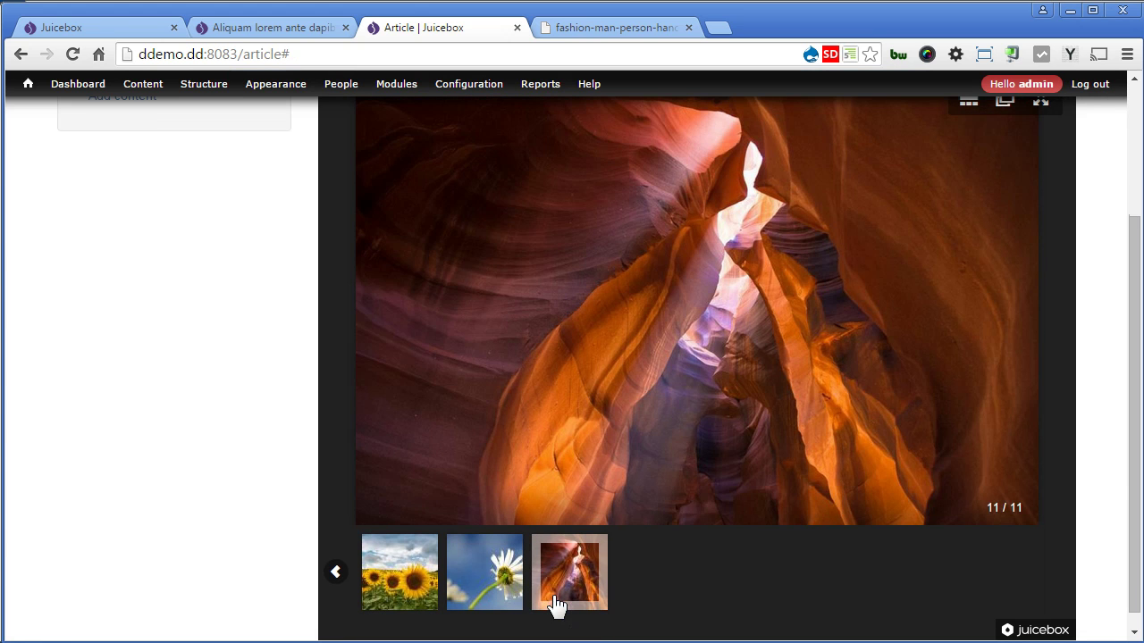
{"action": "left_click_drag", "start_coordinate": [1133, 467], "coordinate": [1136, 362]}
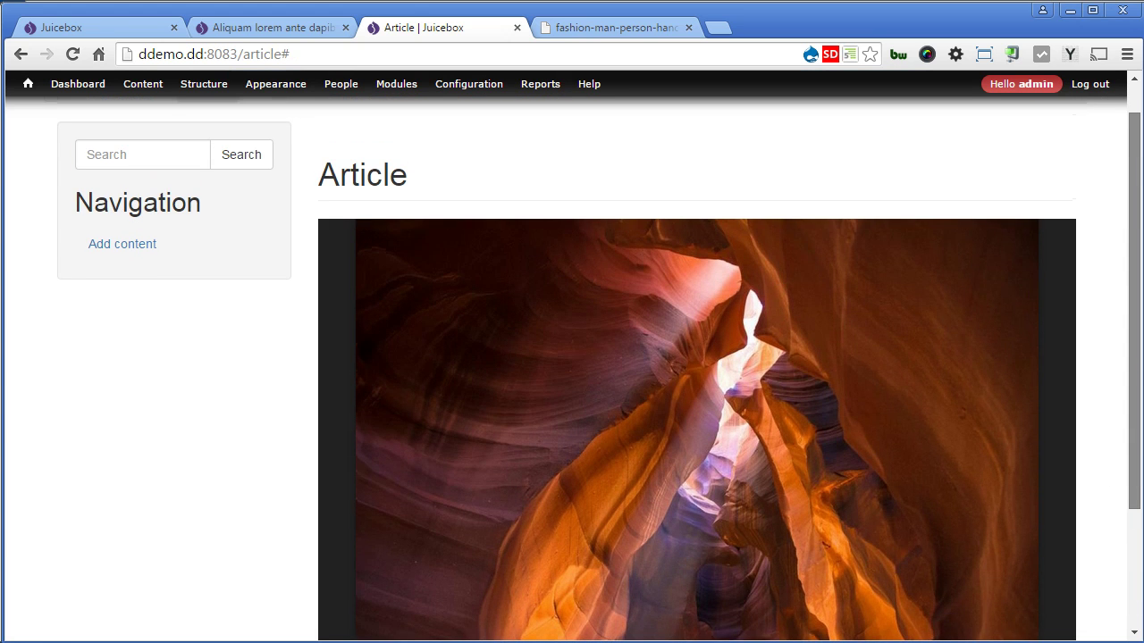
Edit the view from the gallery's gear menu and add another Content: Photos field
{"action": "left_click", "coordinate": [1063, 235]}
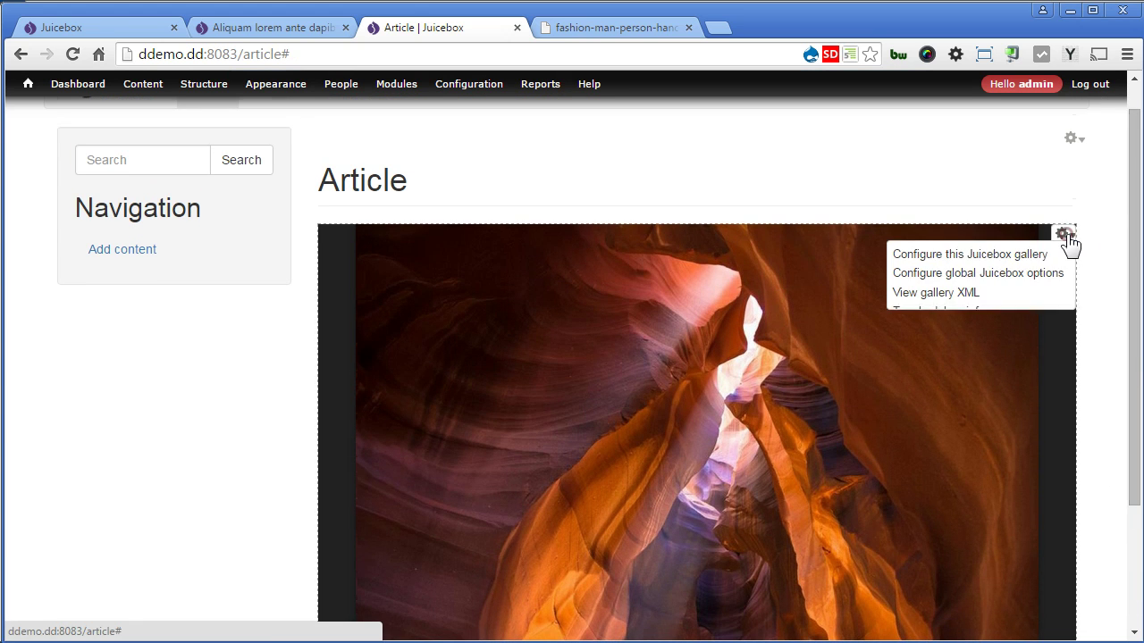
{"action": "left_click", "coordinate": [1017, 255]}
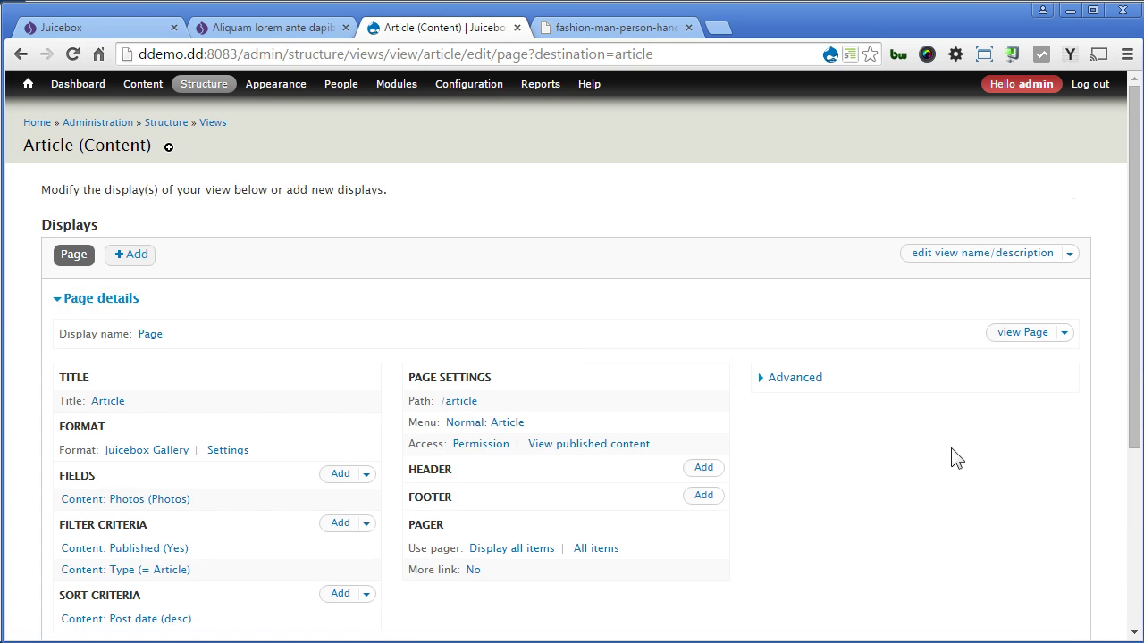
{"action": "left_click_drag", "start_coordinate": [1139, 338], "coordinate": [1133, 447]}
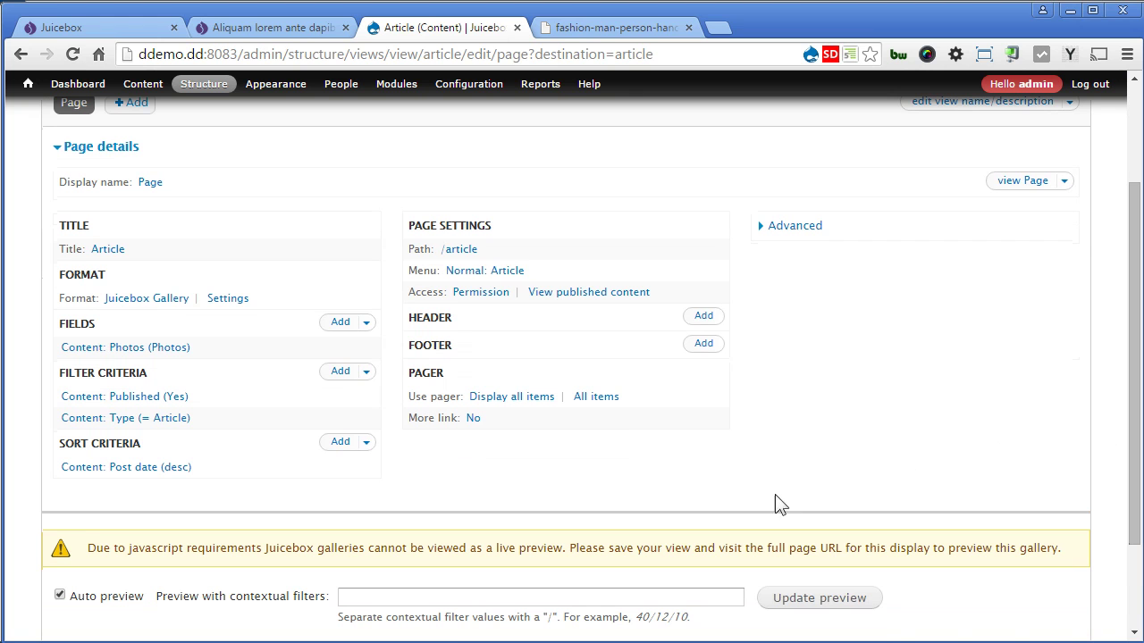
{"action": "left_click", "coordinate": [337, 323]}
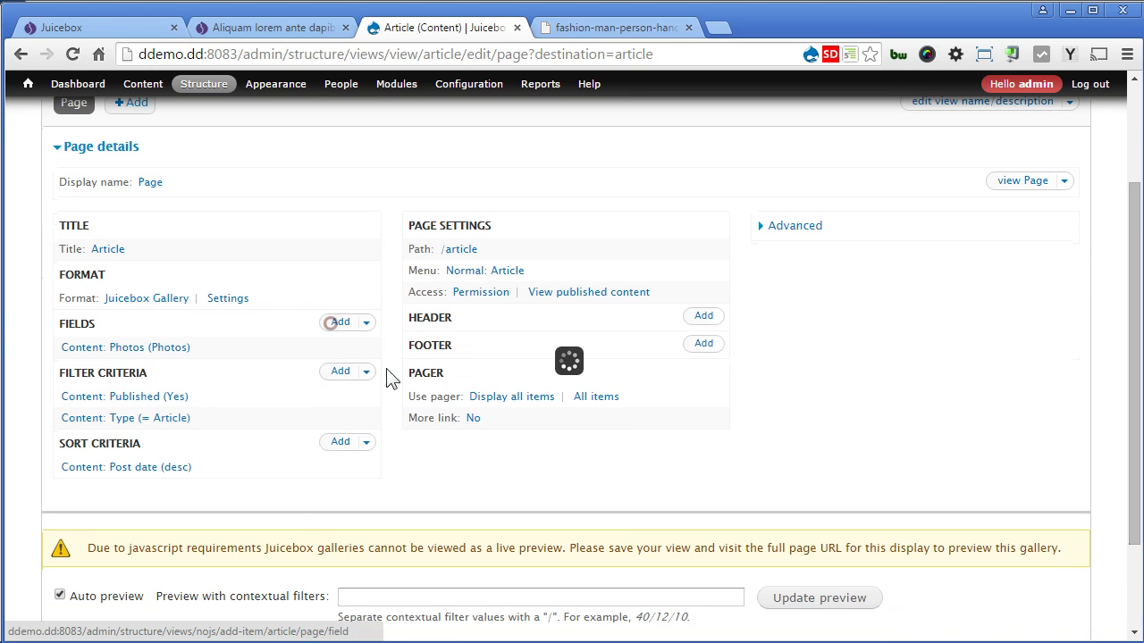
{"action": "left_click", "coordinate": [388, 231]}
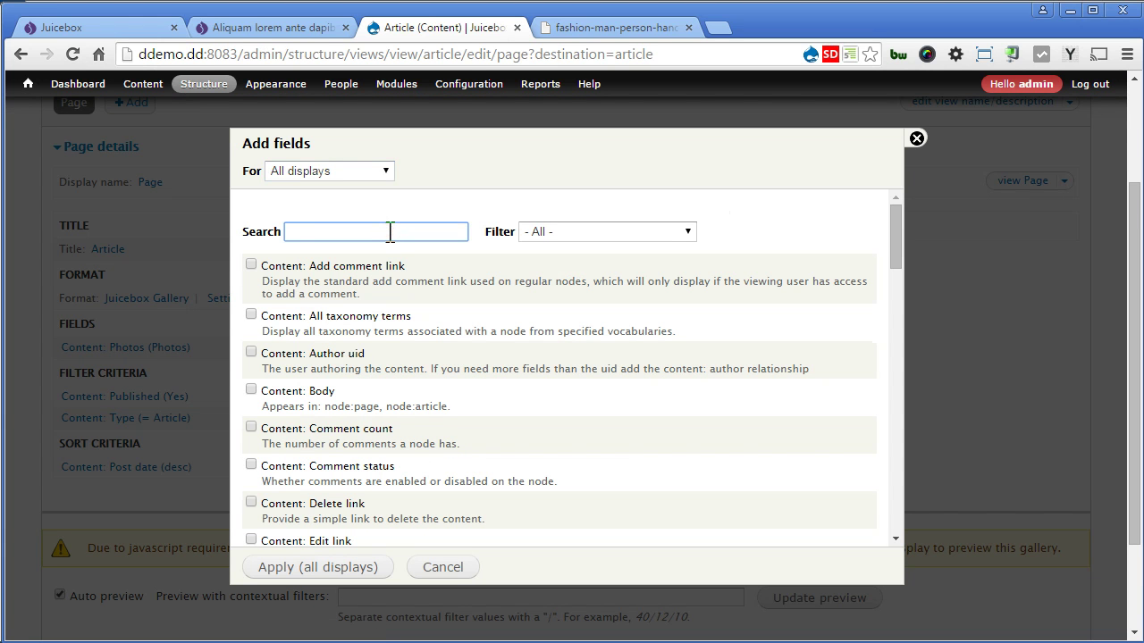
{"action": "type", "text": "photos"}
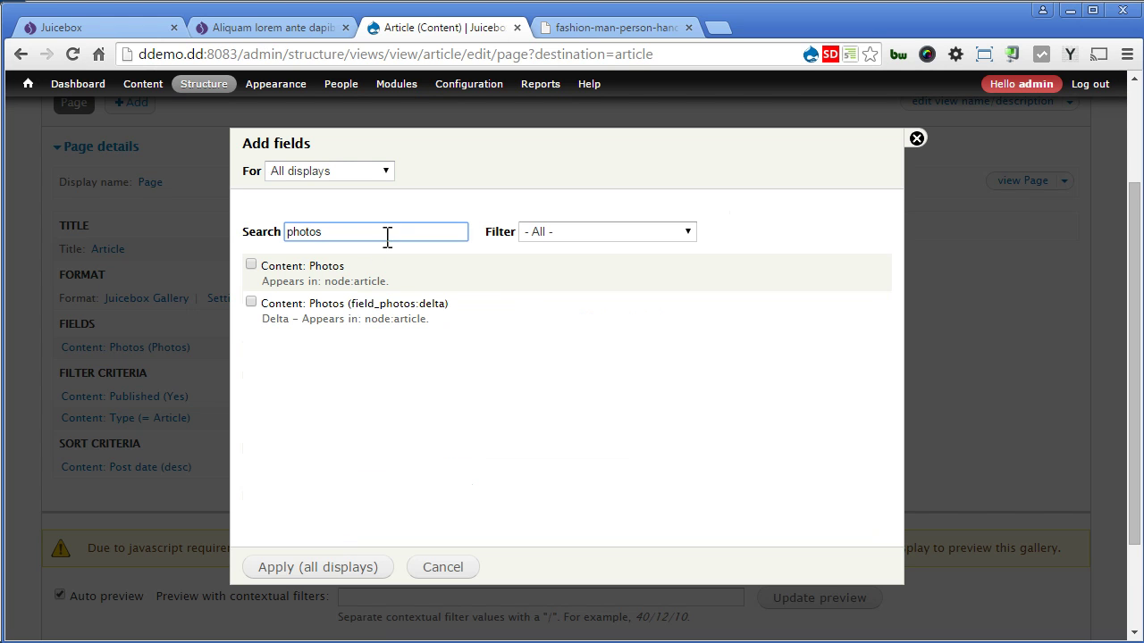
{"action": "left_click", "coordinate": [339, 270]}
{"action": "left_click", "coordinate": [333, 568]}
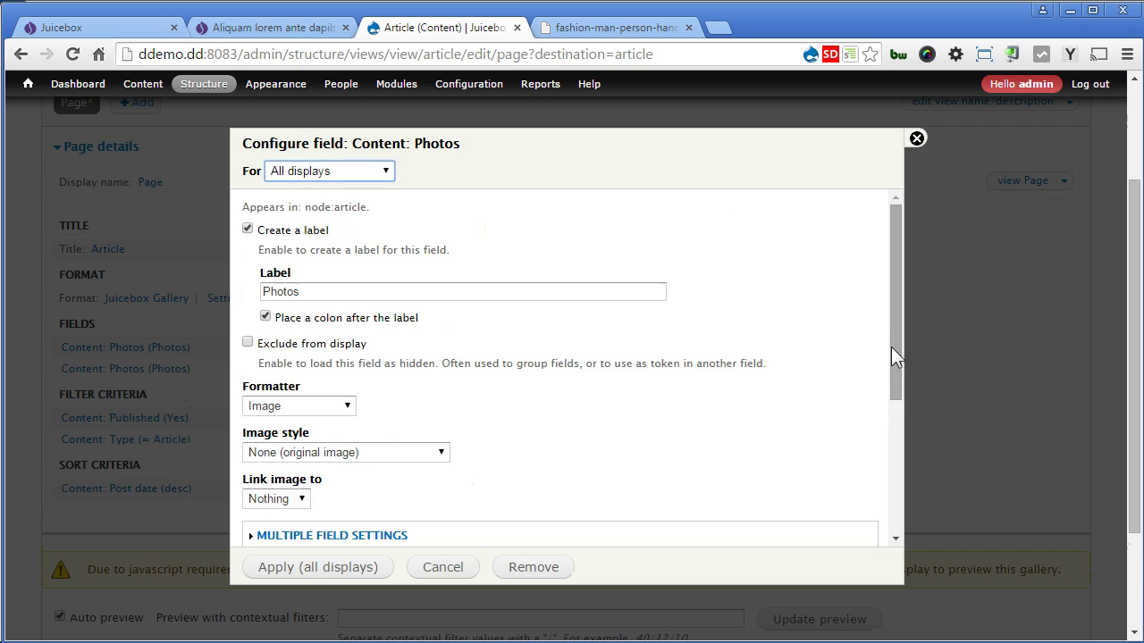
Set the new Photos field to show each value on its own row
{"action": "left_click_drag", "start_coordinate": [891, 347], "coordinate": [901, 459]}
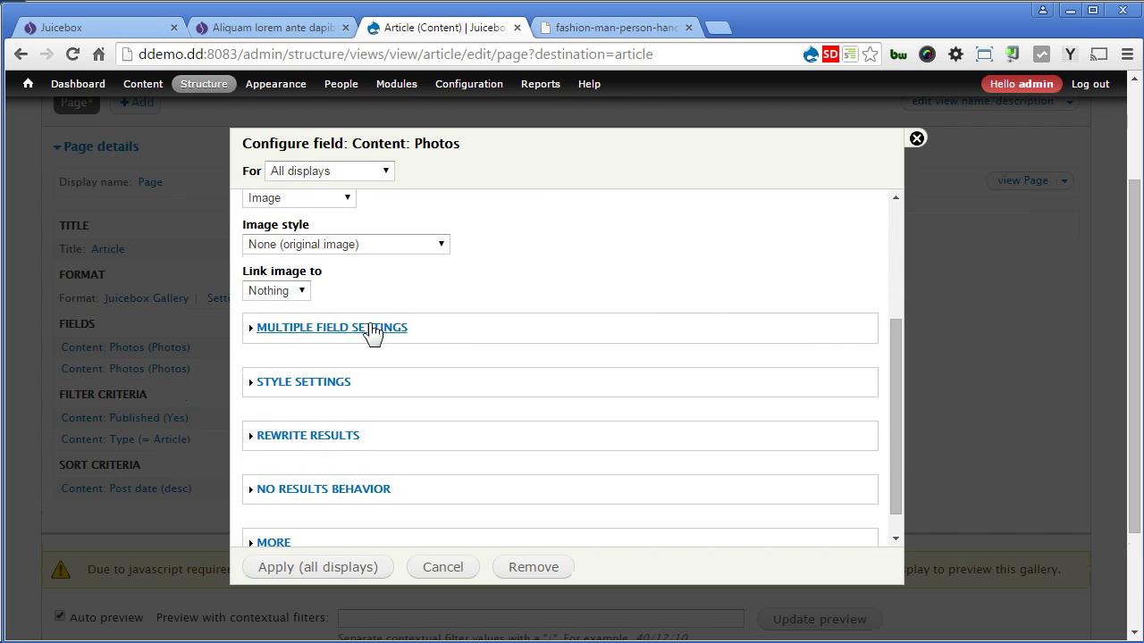
{"action": "left_click", "coordinate": [348, 328]}
{"action": "left_click", "coordinate": [354, 349]}
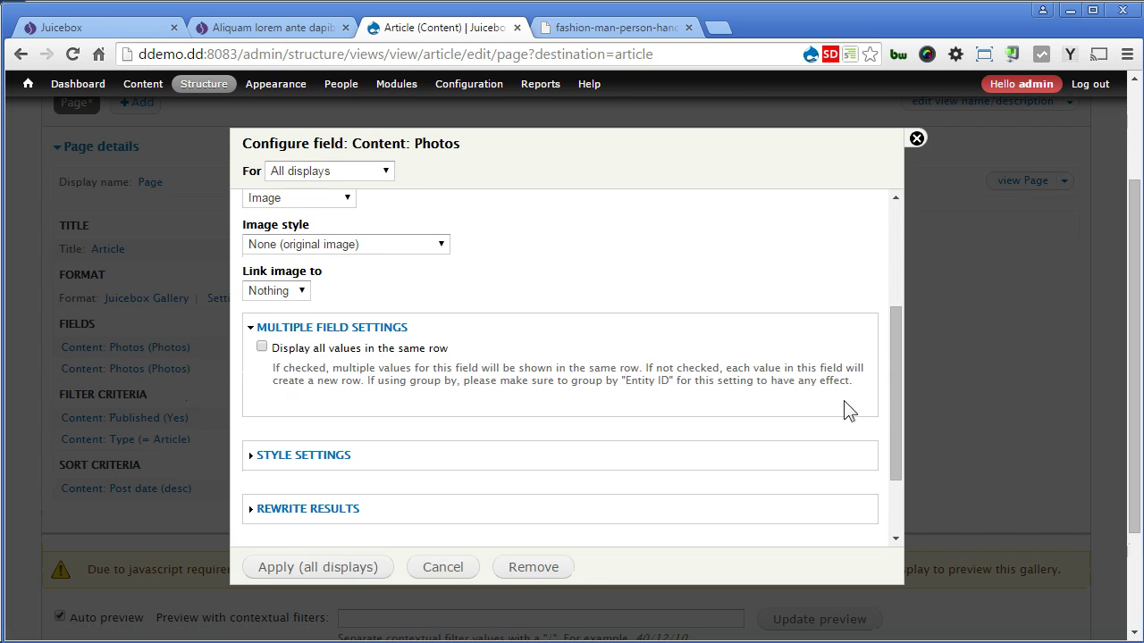
{"action": "left_click_drag", "start_coordinate": [892, 415], "coordinate": [898, 460]}
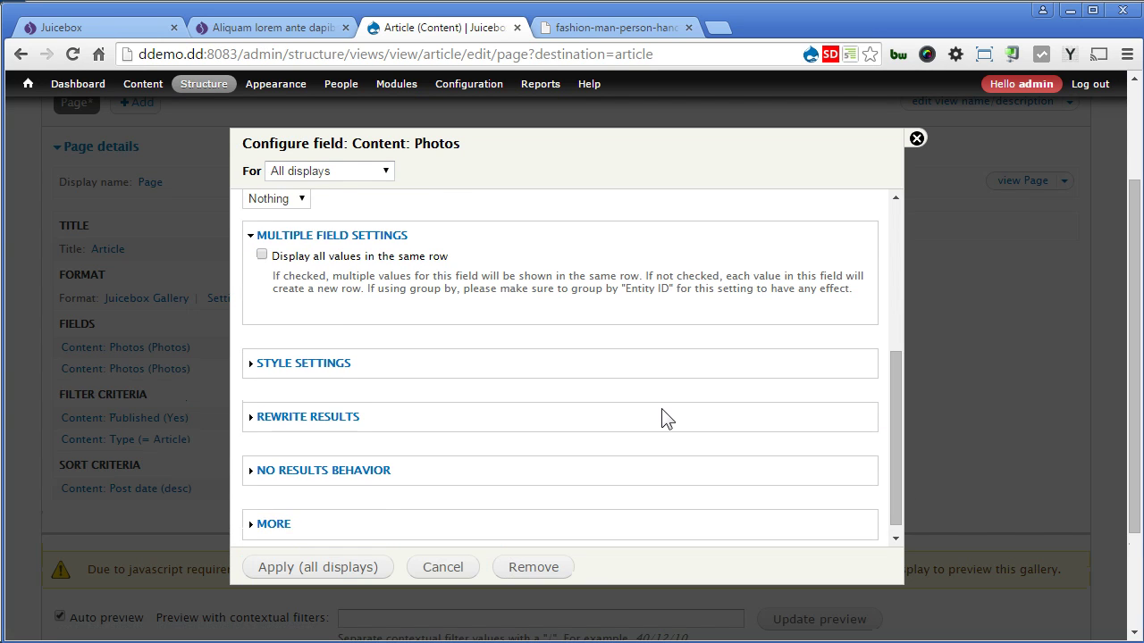
Rewrite the field's output to the title token [field_photos_1-title] and apply
{"action": "left_click", "coordinate": [335, 416]}
{"action": "left_click", "coordinate": [397, 438]}
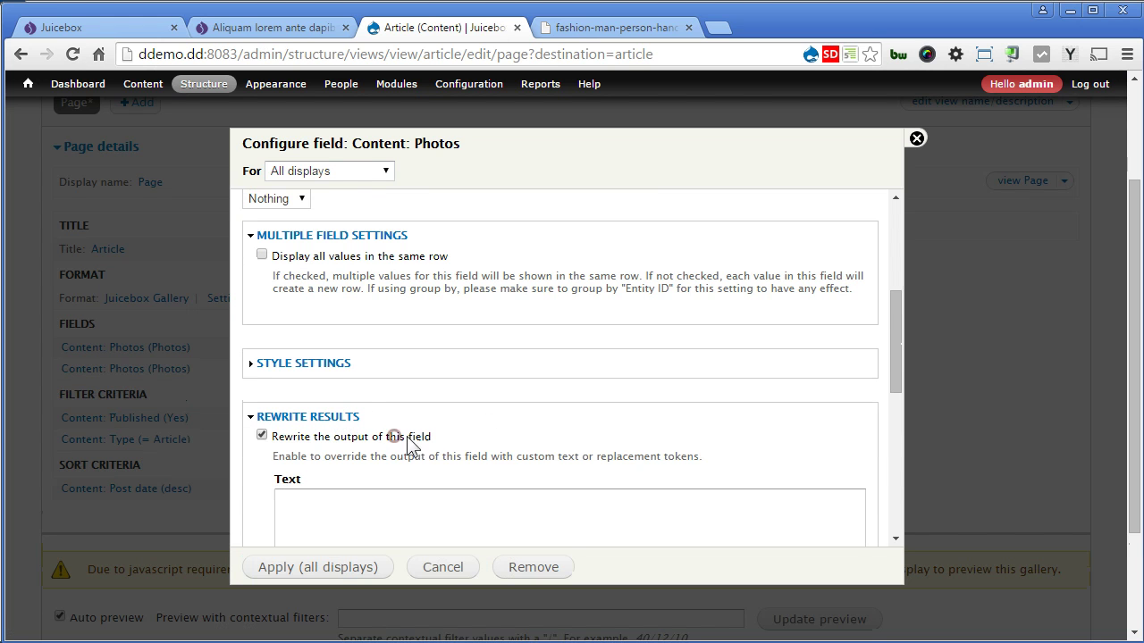
{"action": "scroll", "coordinate": [521, 449], "scroll_direction": "down", "scroll_amount": 2}
{"action": "left_click", "coordinate": [445, 333]}
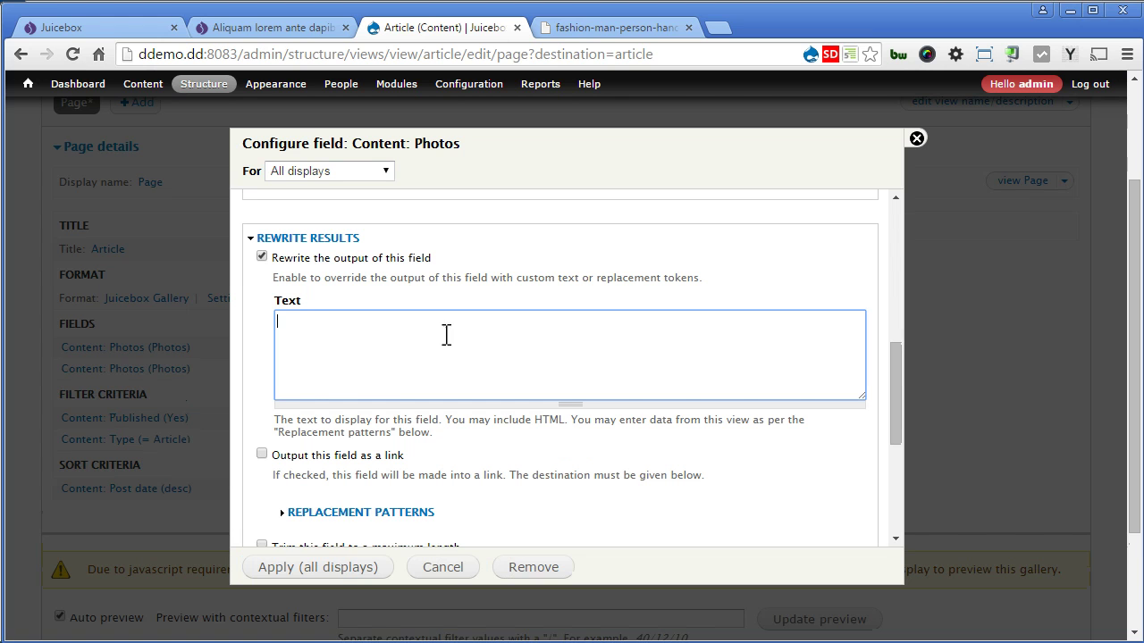
{"action": "left_click", "coordinate": [403, 514]}
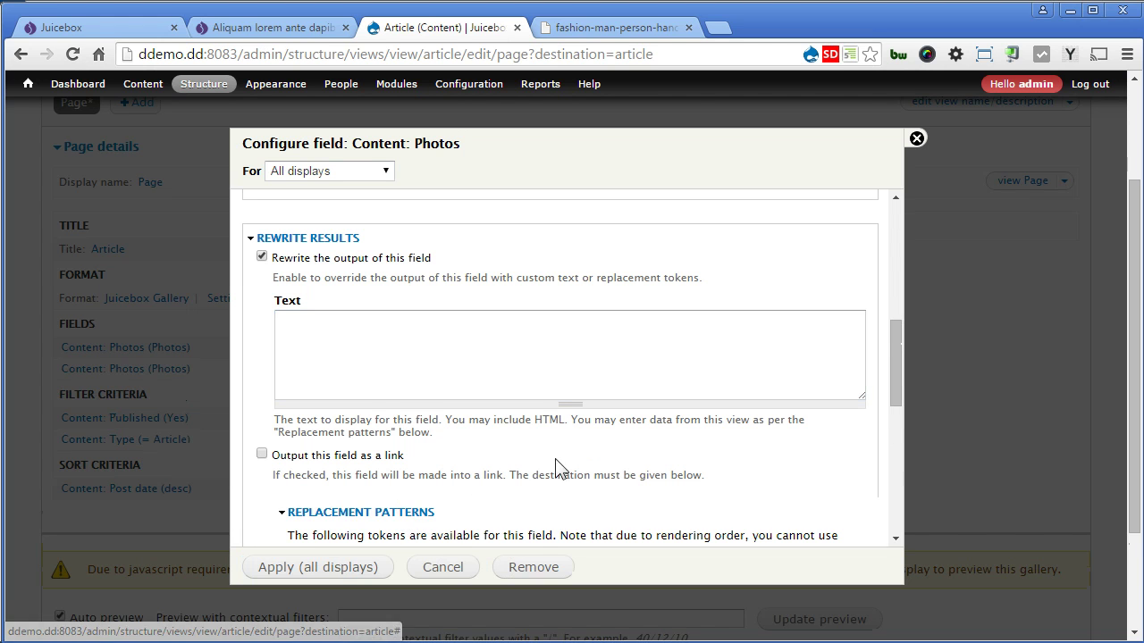
{"action": "scroll", "coordinate": [560, 466], "scroll_direction": "down", "scroll_amount": 3}
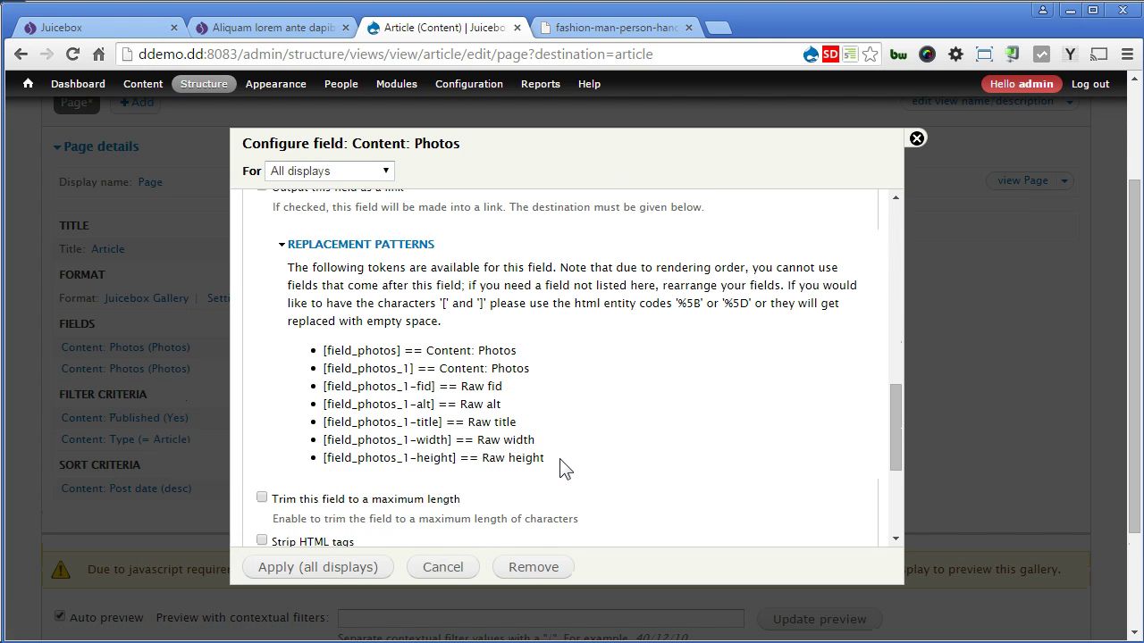
{"action": "left_click_drag", "start_coordinate": [444, 421], "coordinate": [323, 422]}
{"action": "key", "text": "ctrl+c"}
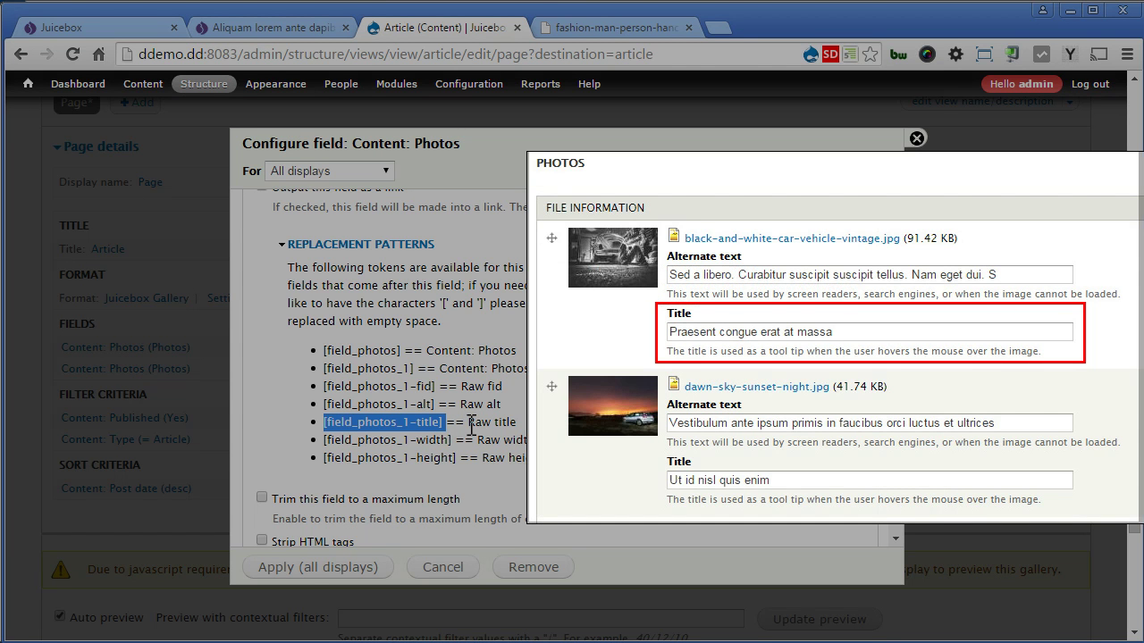
{"action": "scroll", "coordinate": [471, 424], "scroll_direction": "up", "scroll_amount": 4}
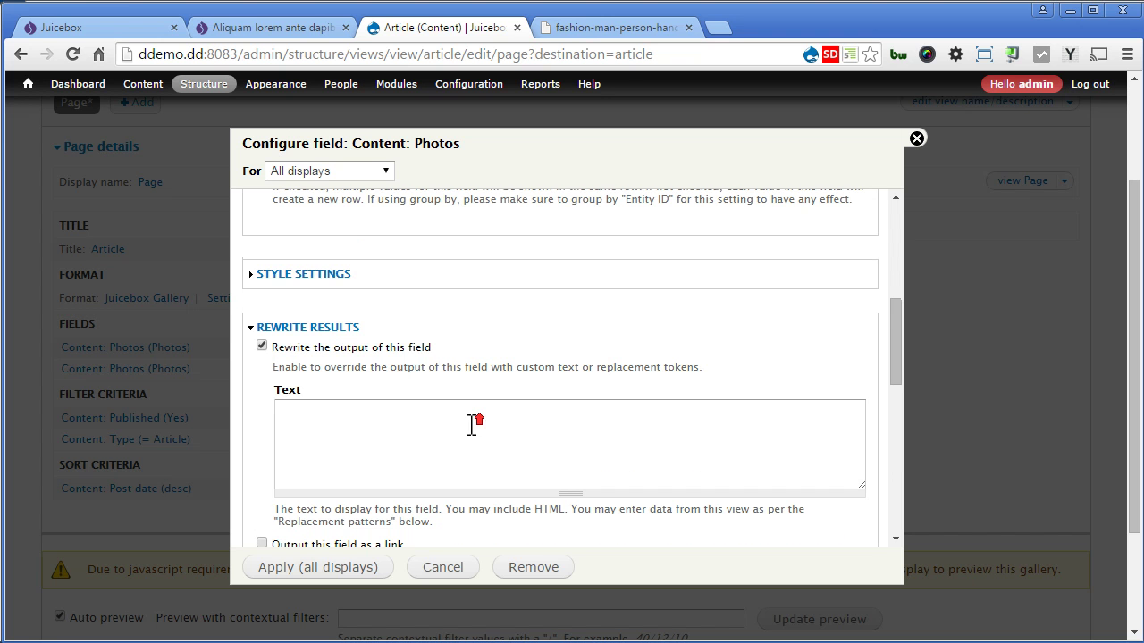
{"action": "left_click", "coordinate": [414, 430]}
{"action": "key", "text": "ctrl+v"}
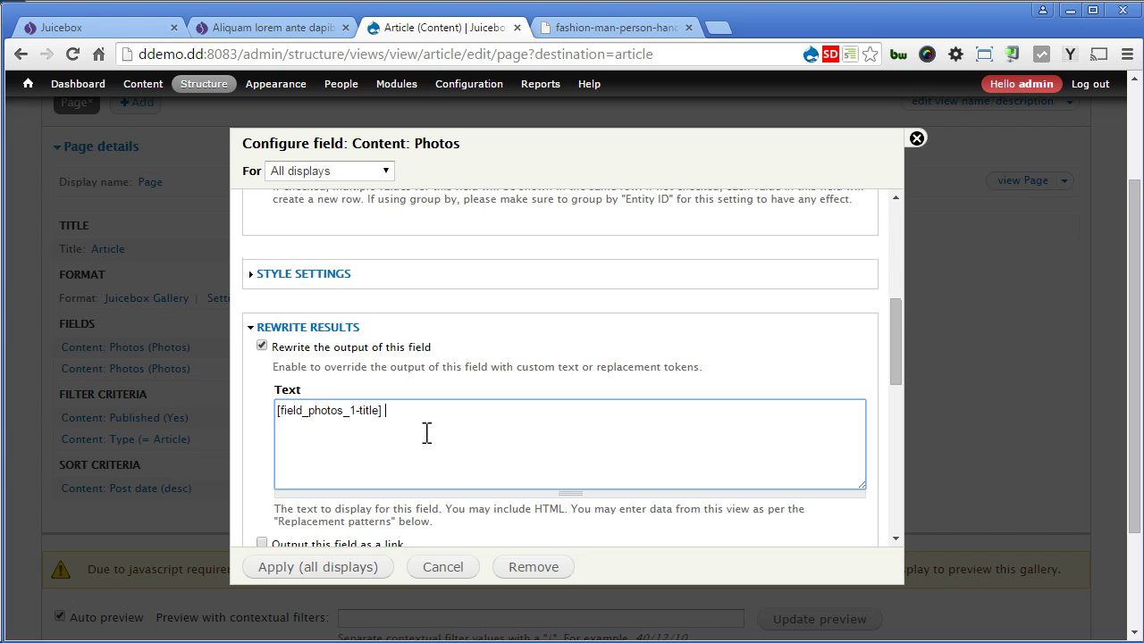
{"action": "left_click", "coordinate": [319, 567]}
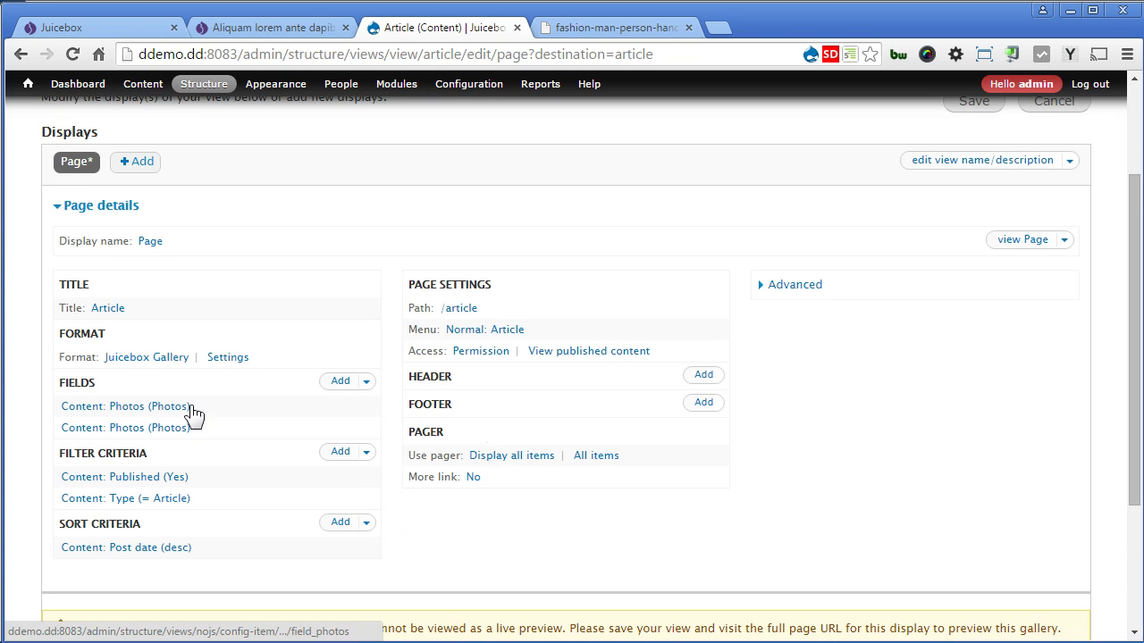
Give the second Photos field the administrative title 'Photos: Title'
{"action": "left_click", "coordinate": [170, 427]}
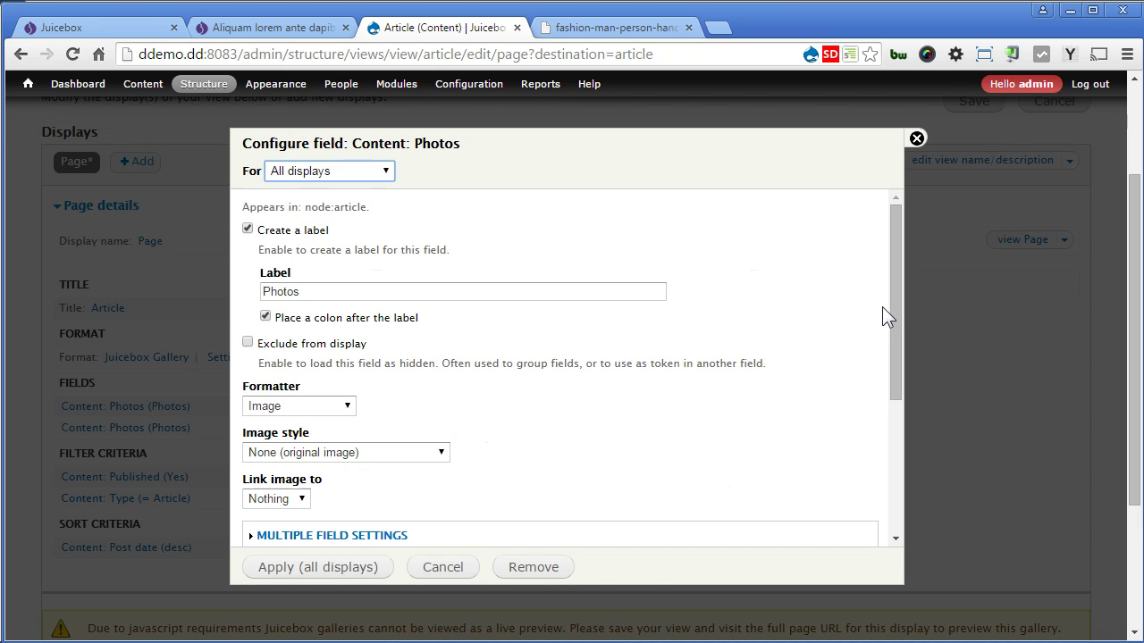
{"action": "left_click_drag", "start_coordinate": [891, 311], "coordinate": [897, 485]}
{"action": "left_click", "coordinate": [273, 511]}
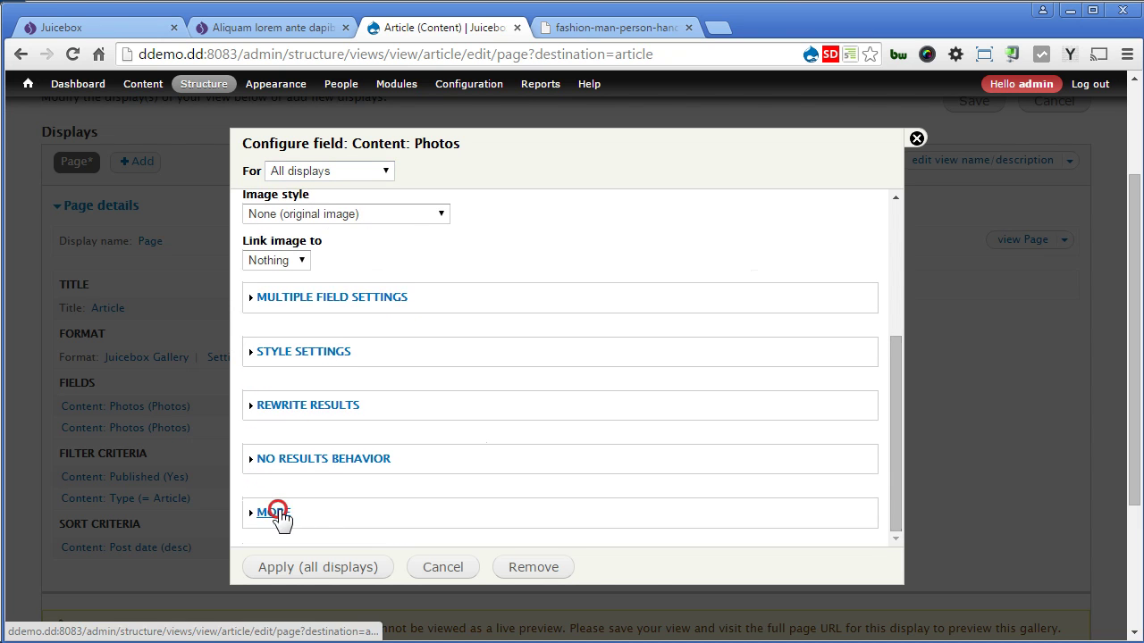
{"action": "scroll", "coordinate": [439, 473], "scroll_direction": "down", "scroll_amount": 1}
{"action": "left_click", "coordinate": [397, 473]}
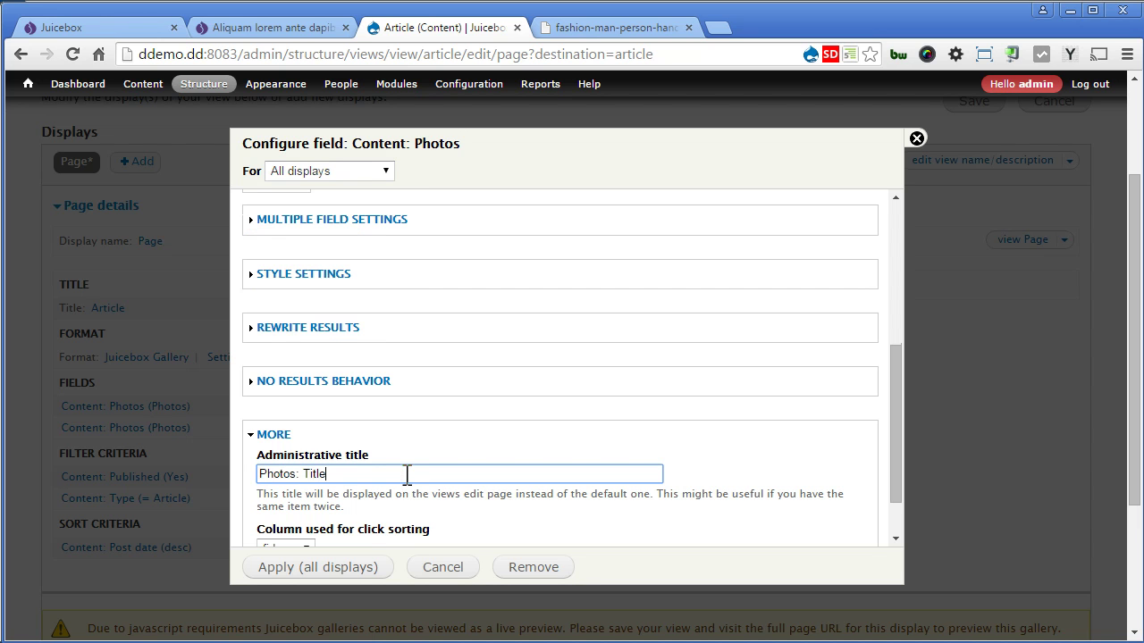
{"action": "left_click", "coordinate": [360, 568]}
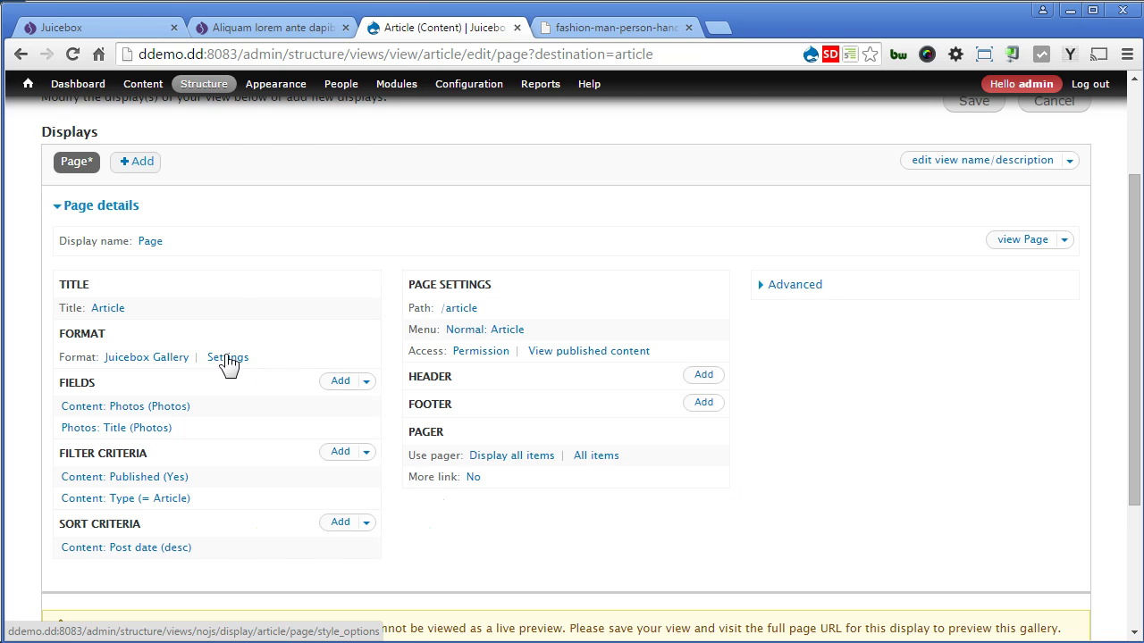
Review the Title Field choices in the Juicebox gallery format settings, then close without changes
{"action": "left_click", "coordinate": [228, 359]}
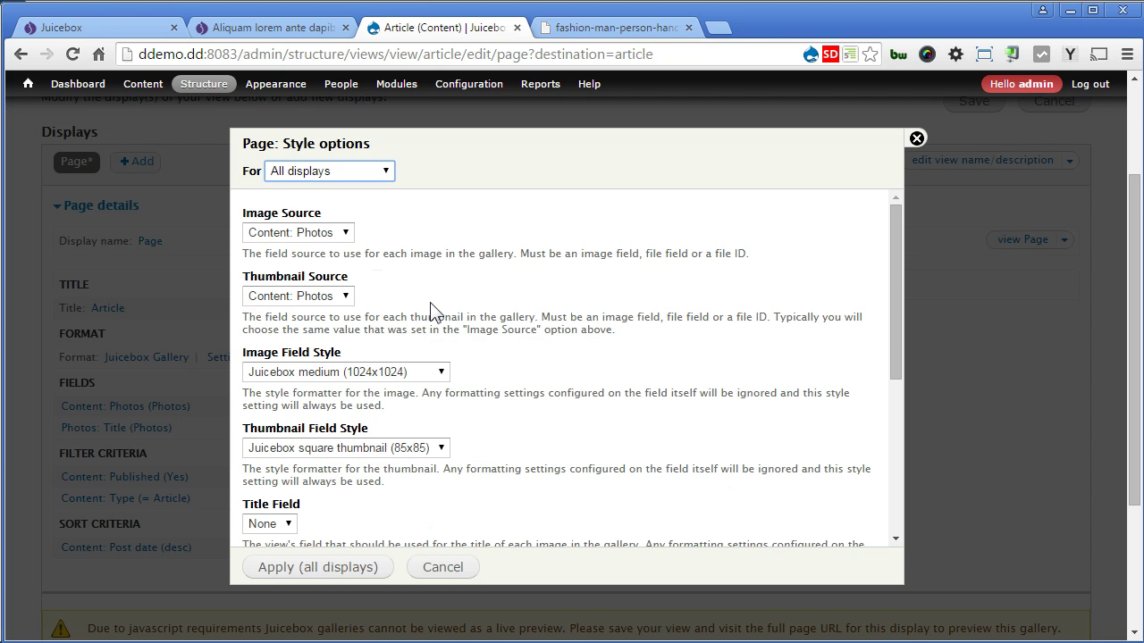
{"action": "left_click_drag", "start_coordinate": [899, 312], "coordinate": [890, 427]}
{"action": "left_click", "coordinate": [282, 289]}
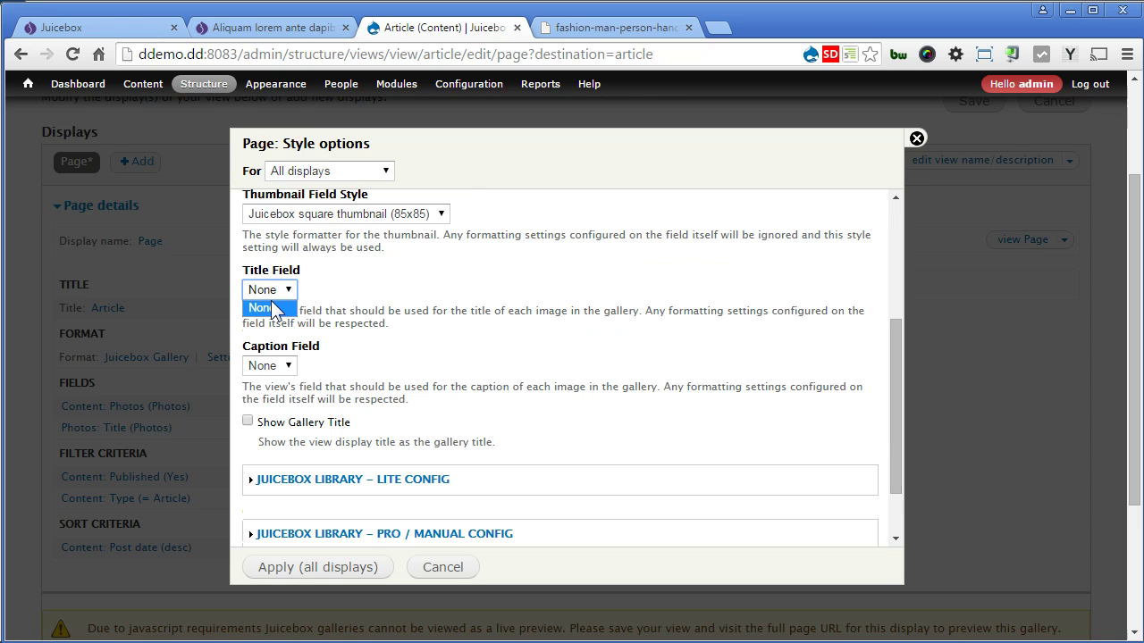
{"action": "left_click", "coordinate": [916, 140]}
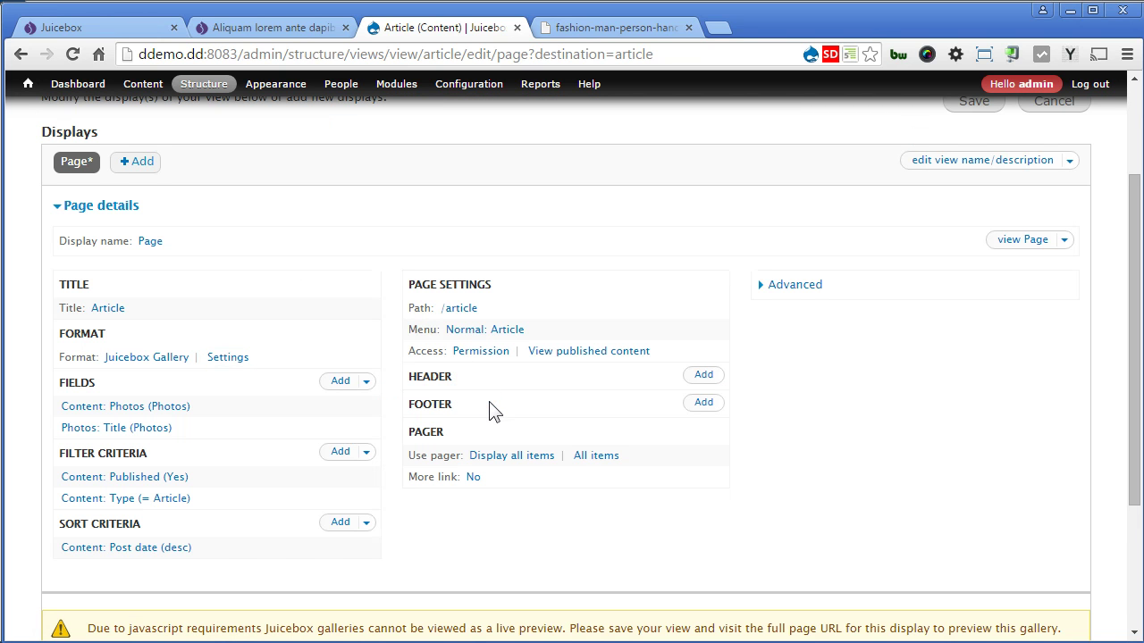
Add another Content: Photos field to the view with its label set to 'hidden'
{"action": "left_click", "coordinate": [340, 384]}
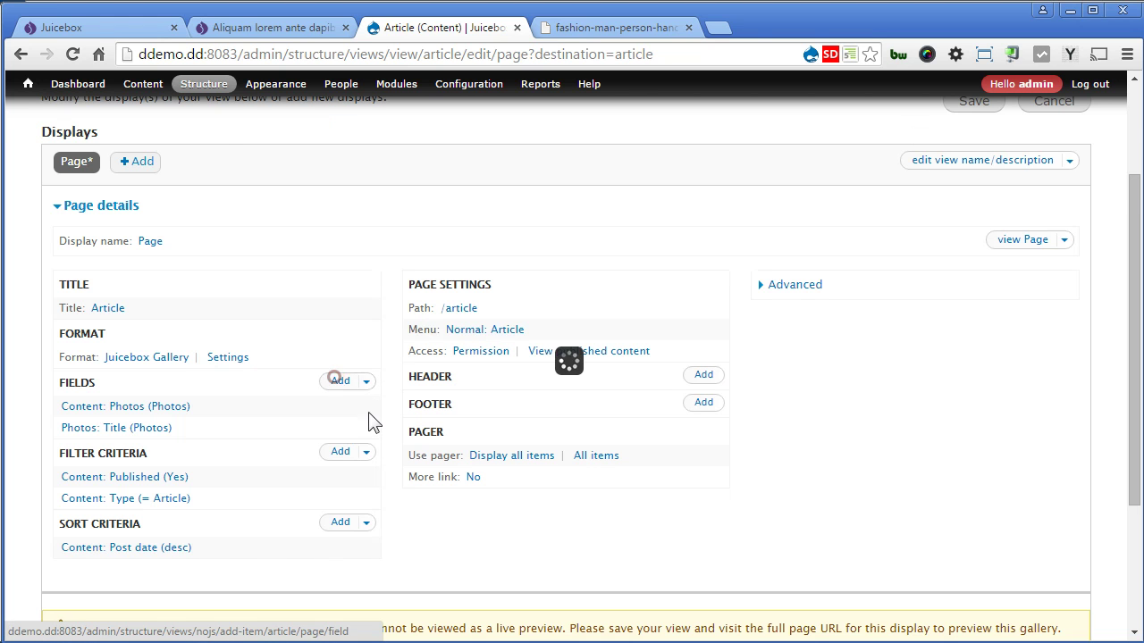
{"action": "left_click", "coordinate": [357, 232]}
{"action": "type", "text": "photos"}
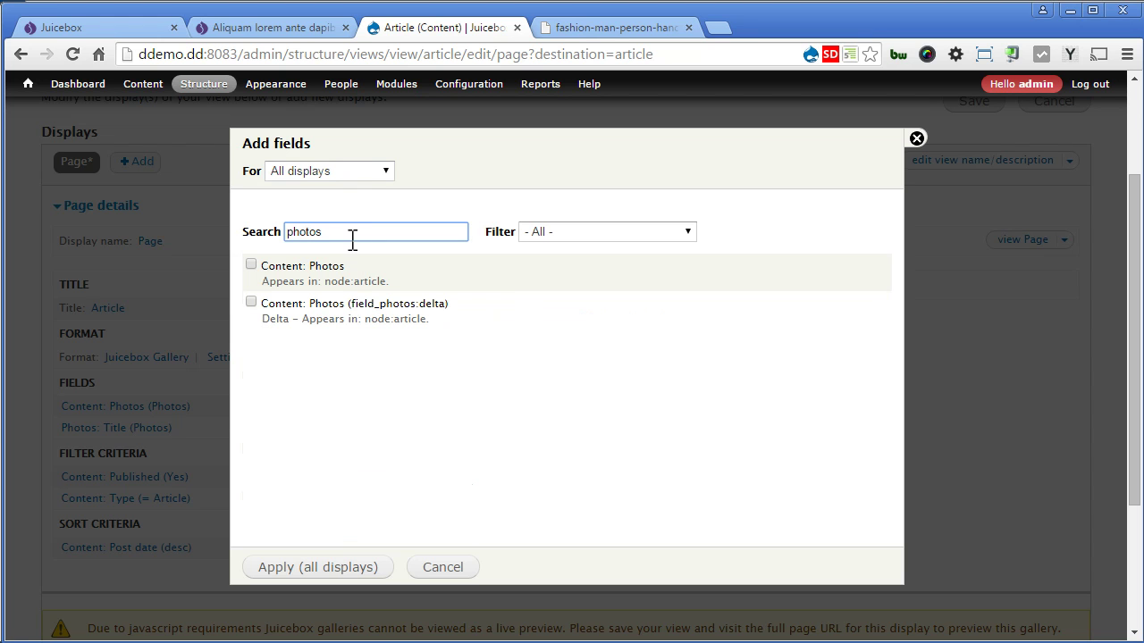
{"action": "left_click", "coordinate": [344, 268]}
{"action": "left_click", "coordinate": [341, 570]}
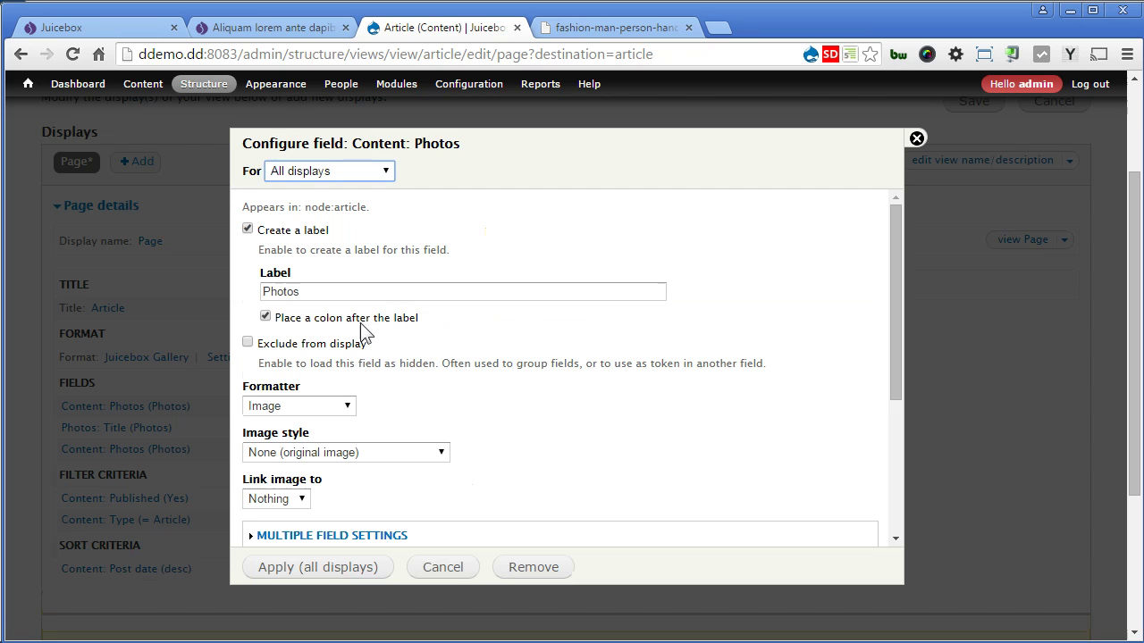
{"action": "double_click", "coordinate": [326, 293]}
{"action": "type", "text": "hidden"}
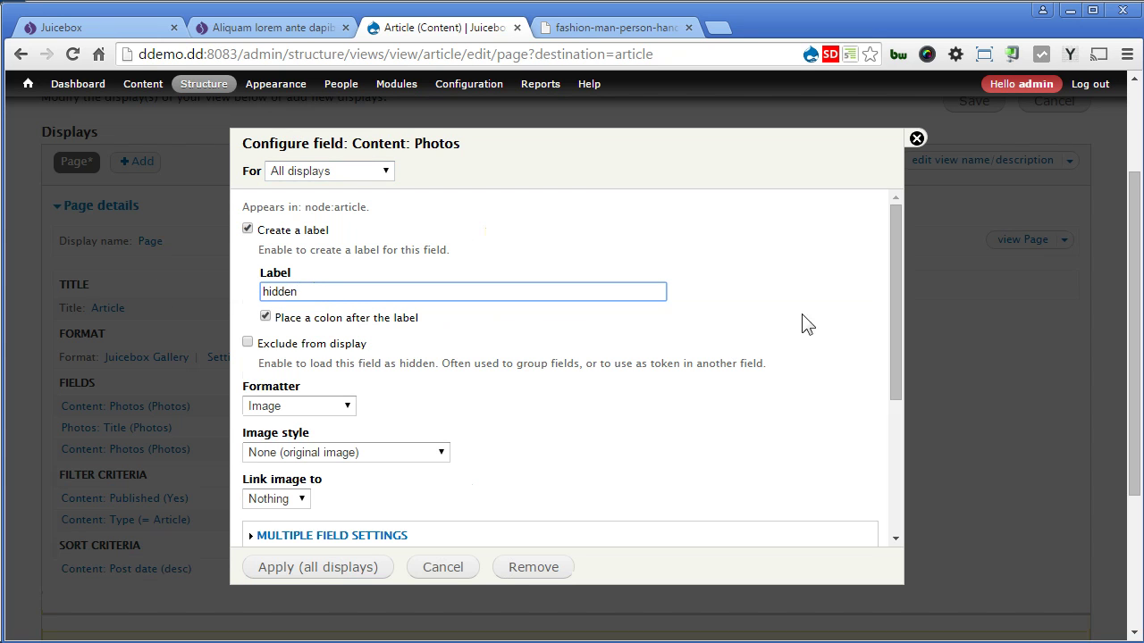
Show each photo value on its own row and rewrite the output to [field_photos_2-alt]
{"action": "left_click_drag", "start_coordinate": [895, 311], "coordinate": [905, 438]}
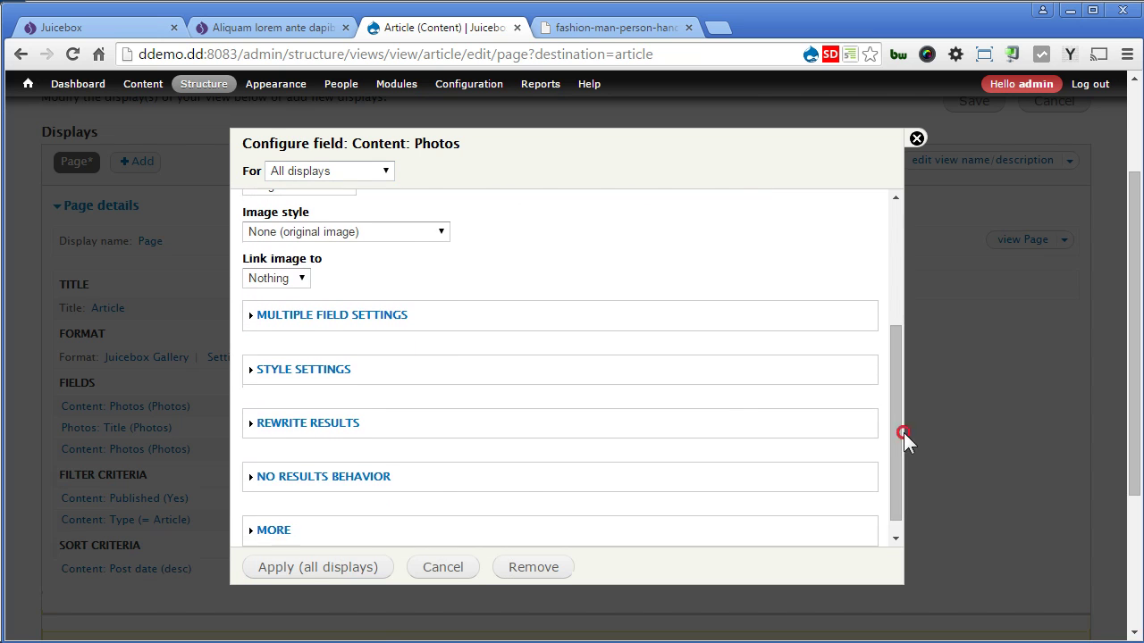
{"action": "left_click", "coordinate": [380, 314]}
{"action": "left_click", "coordinate": [362, 336]}
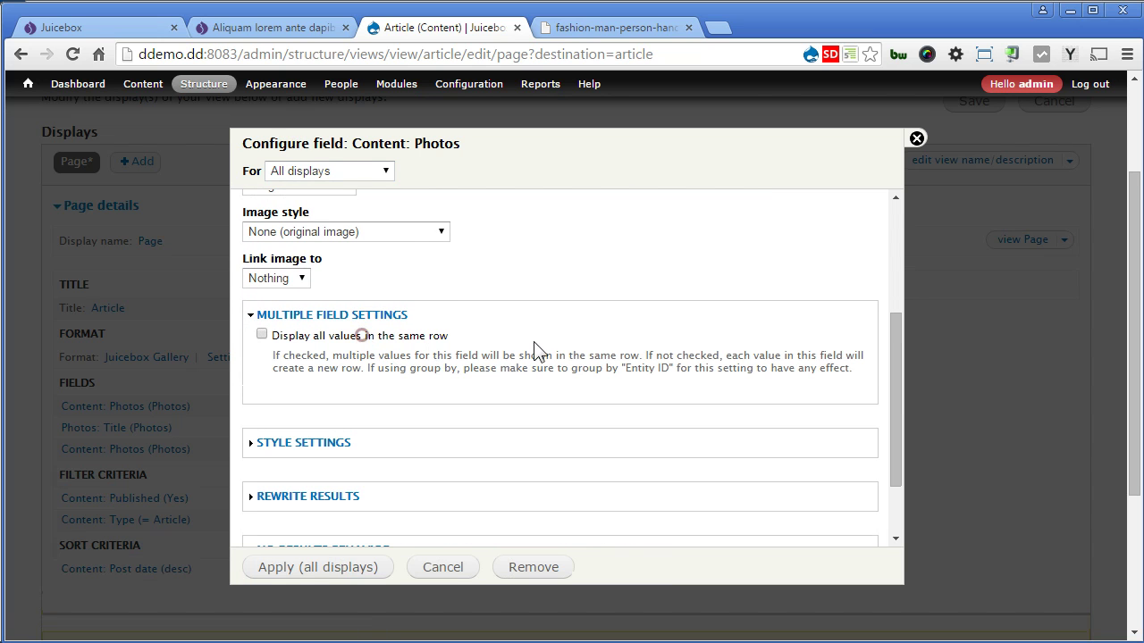
{"action": "left_click_drag", "start_coordinate": [892, 418], "coordinate": [896, 501]}
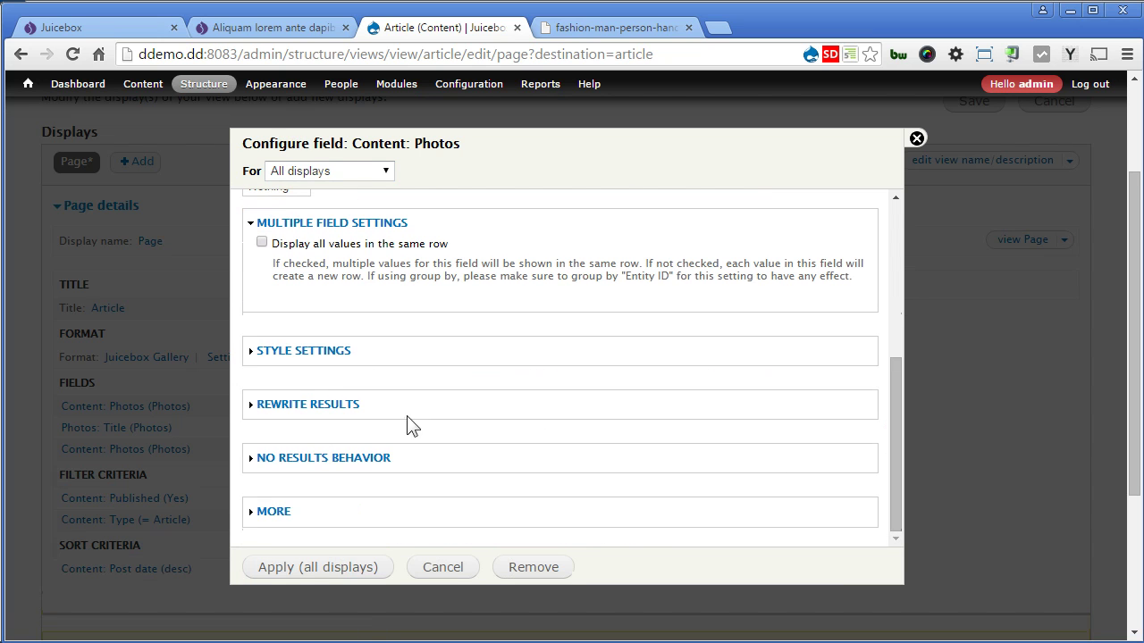
{"action": "left_click", "coordinate": [309, 411]}
{"action": "scroll", "coordinate": [495, 413], "scroll_direction": "down", "scroll_amount": 1}
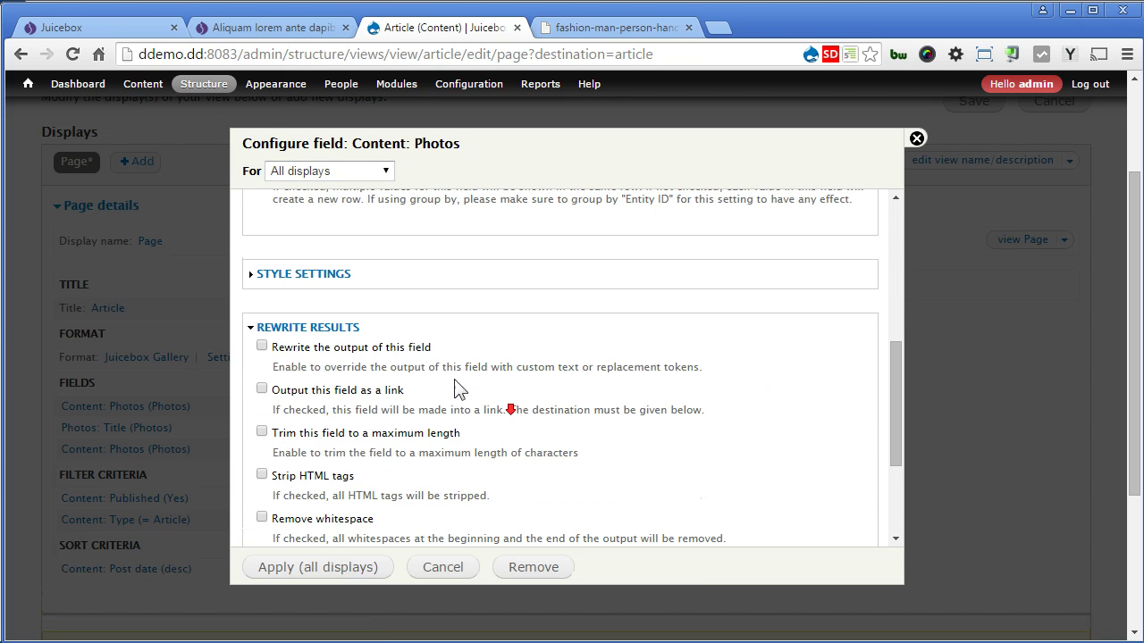
{"action": "left_click", "coordinate": [382, 348]}
{"action": "scroll", "coordinate": [590, 384], "scroll_direction": "down", "scroll_amount": 1}
{"action": "left_click", "coordinate": [445, 339]}
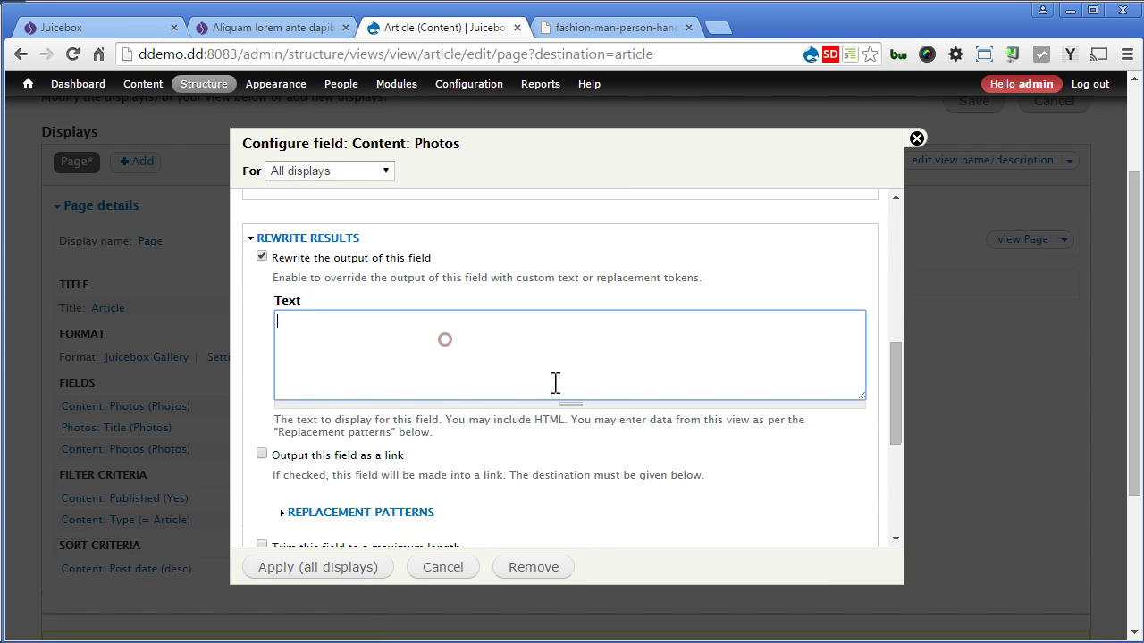
{"action": "scroll", "coordinate": [554, 382], "scroll_direction": "down", "scroll_amount": 1}
{"action": "left_click", "coordinate": [397, 424]}
{"action": "scroll", "coordinate": [595, 417], "scroll_direction": "down", "scroll_amount": 2}
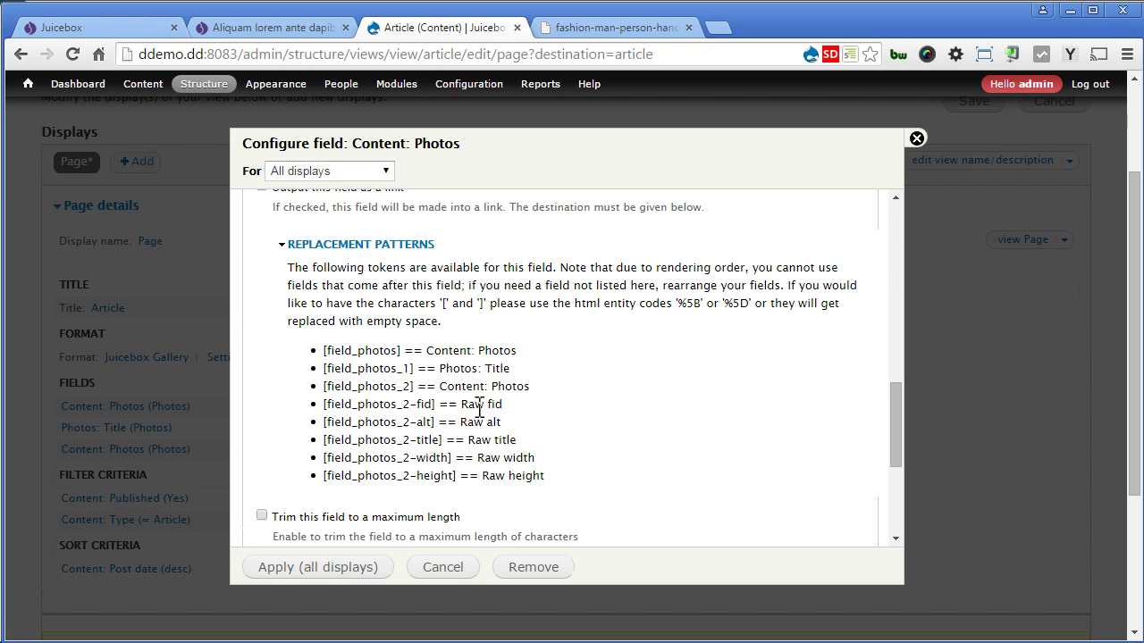
{"action": "left_click_drag", "start_coordinate": [439, 422], "coordinate": [323, 422]}
{"action": "key", "text": "ctrl+c"}
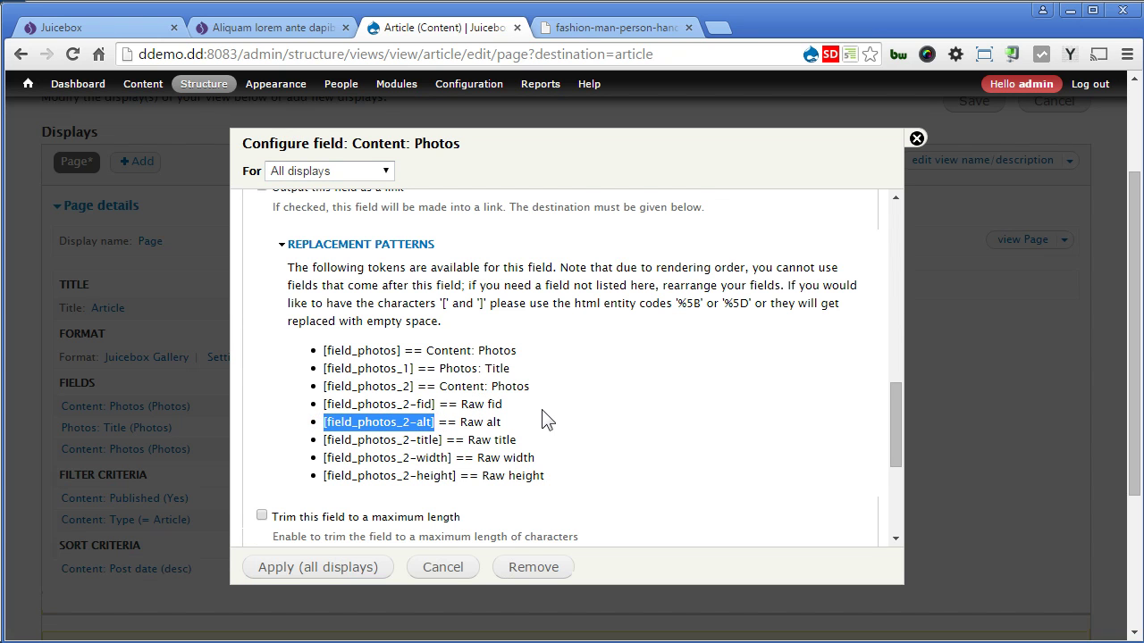
{"action": "scroll", "coordinate": [547, 420], "scroll_direction": "up", "scroll_amount": 2}
{"action": "left_click", "coordinate": [382, 245]}
{"action": "key", "text": "ctrl+v"}
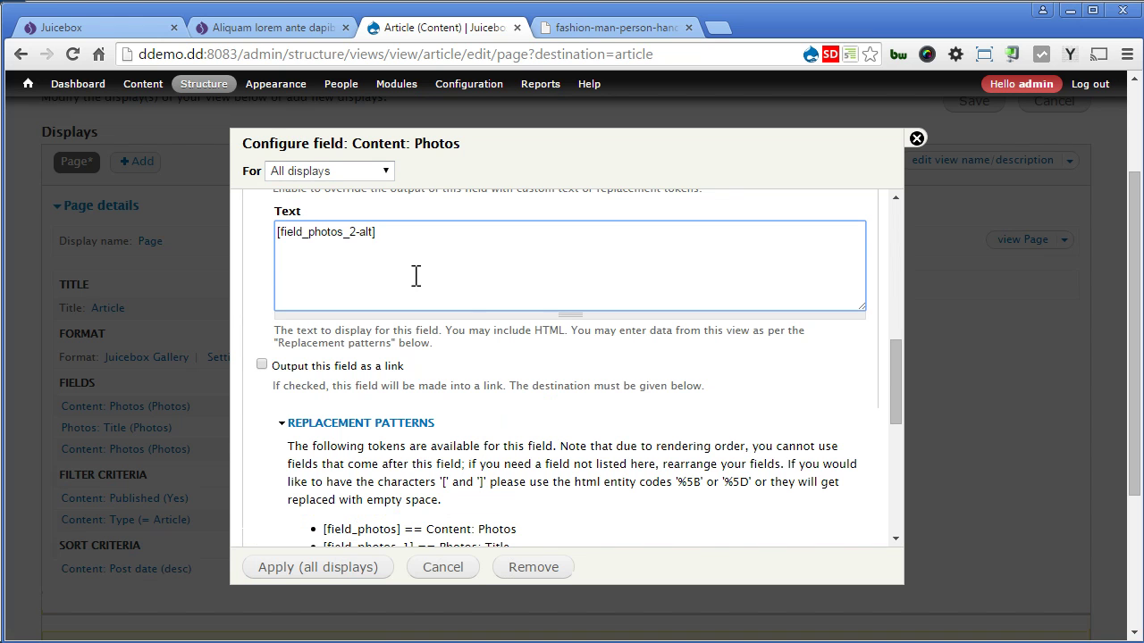
Give the field the administrative title 'Photos: Alt' and apply to all displays
{"action": "left_click_drag", "start_coordinate": [900, 379], "coordinate": [906, 527]}
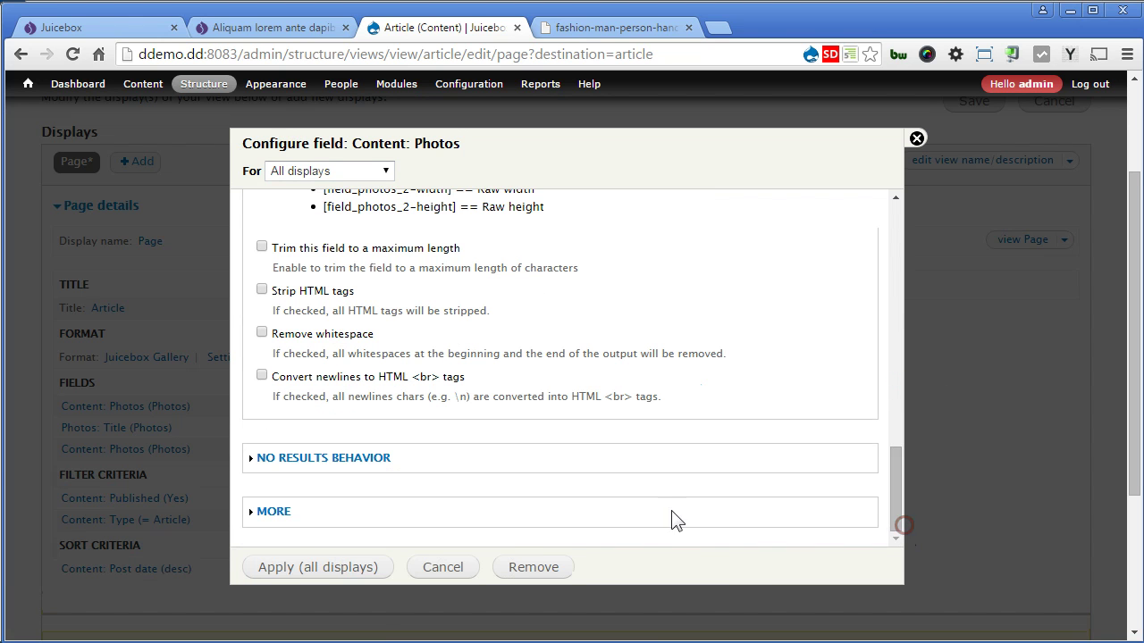
{"action": "left_click", "coordinate": [273, 512]}
{"action": "scroll", "coordinate": [477, 460], "scroll_direction": "down", "scroll_amount": 2}
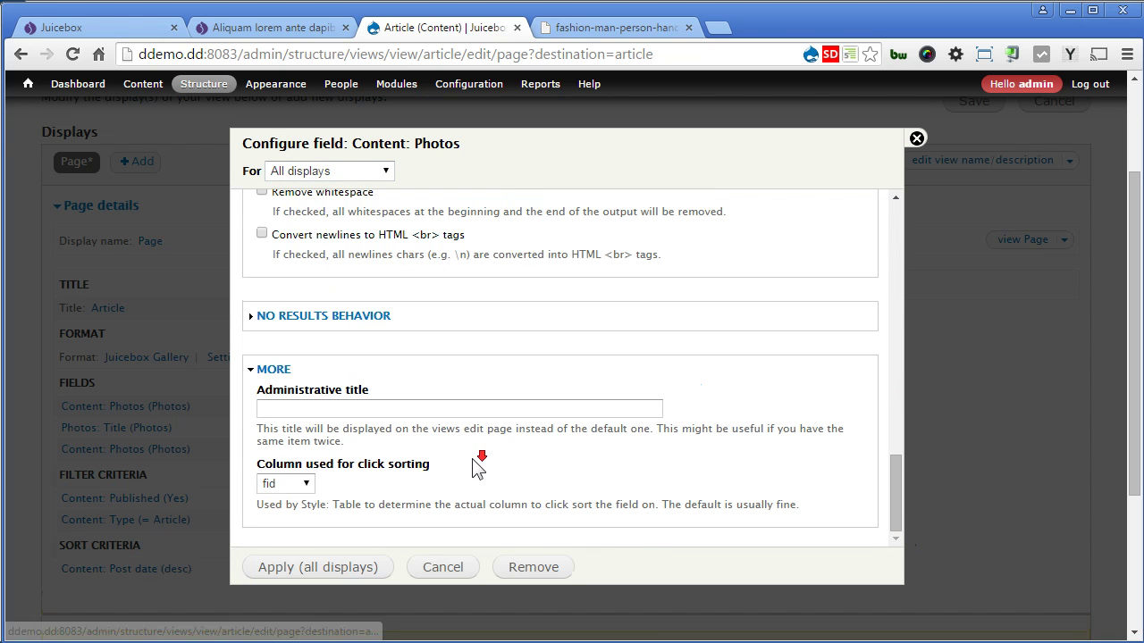
{"action": "left_click", "coordinate": [397, 404]}
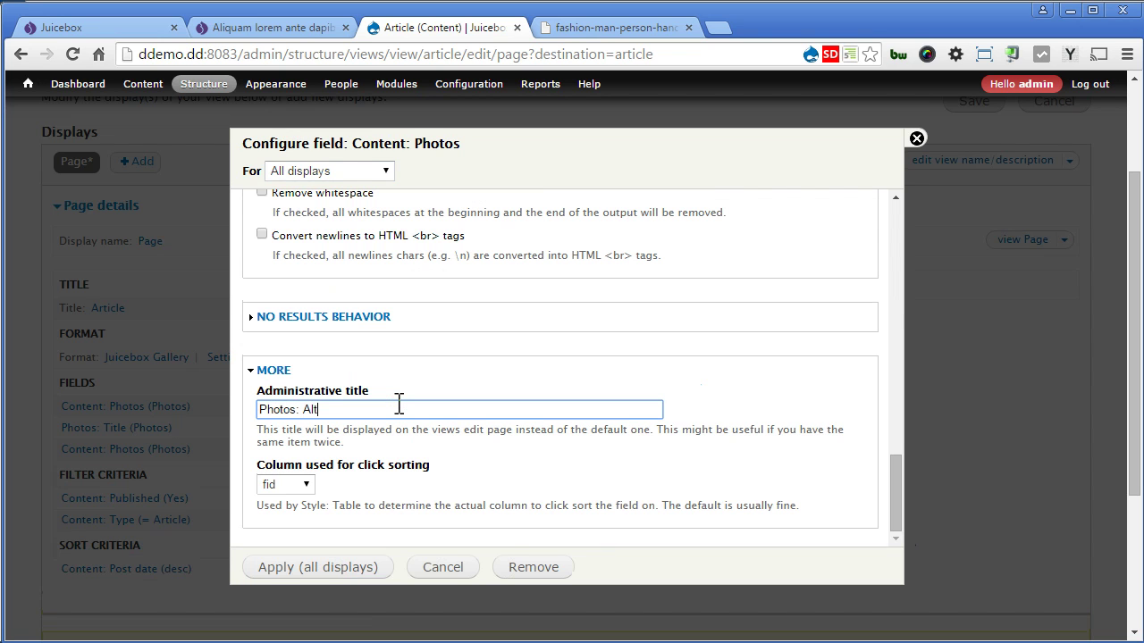
{"action": "left_click", "coordinate": [318, 565]}
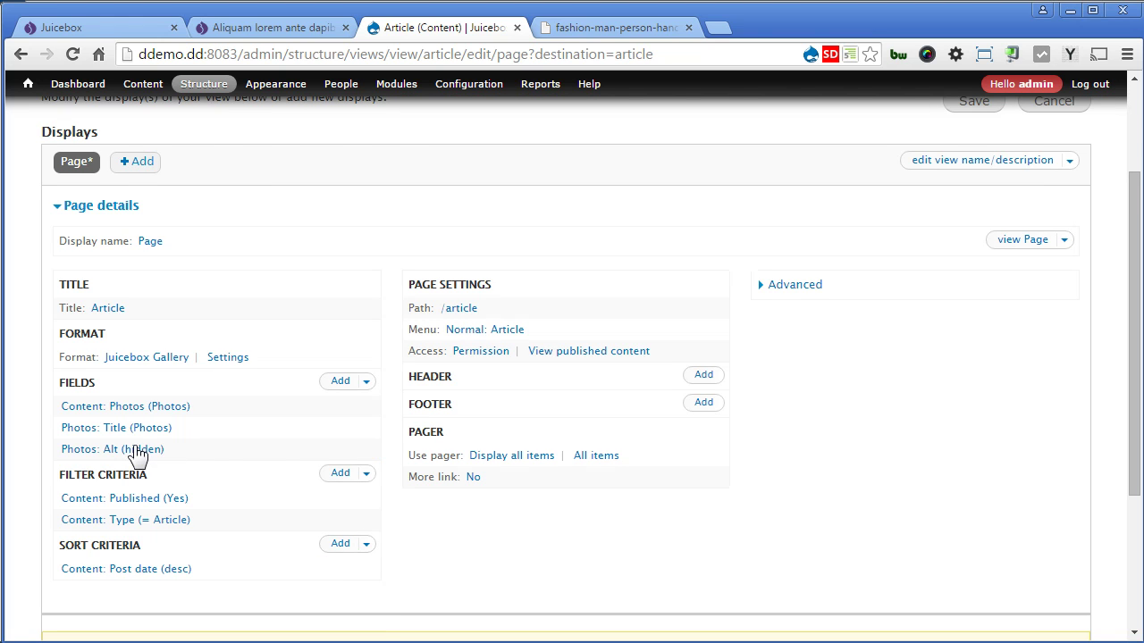
Exclude the Photos: Alt field from display
{"action": "left_click", "coordinate": [137, 451]}
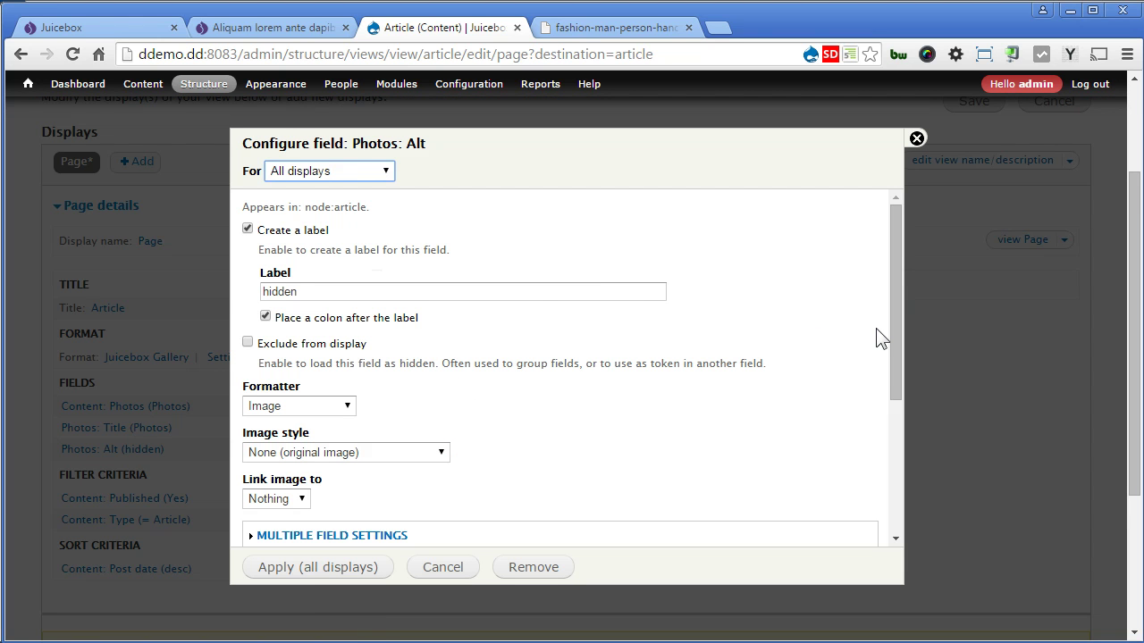
{"action": "left_click", "coordinate": [295, 348]}
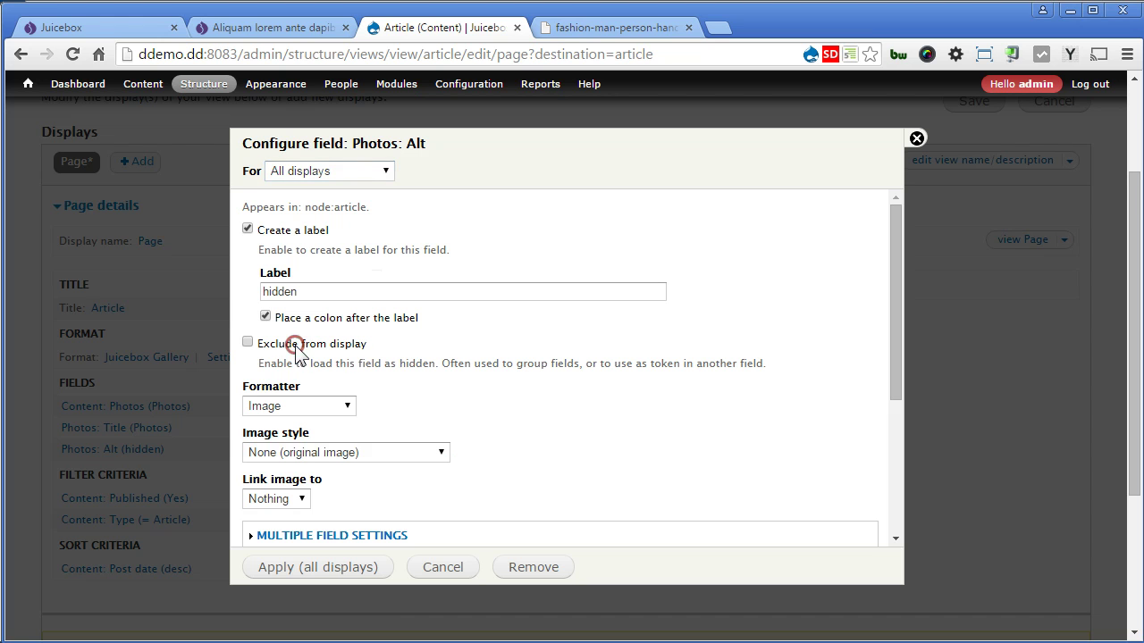
{"action": "left_click", "coordinate": [323, 569]}
Relabel the Photos: Title field 'hidden' and exclude it from display
{"action": "left_click", "coordinate": [161, 428]}
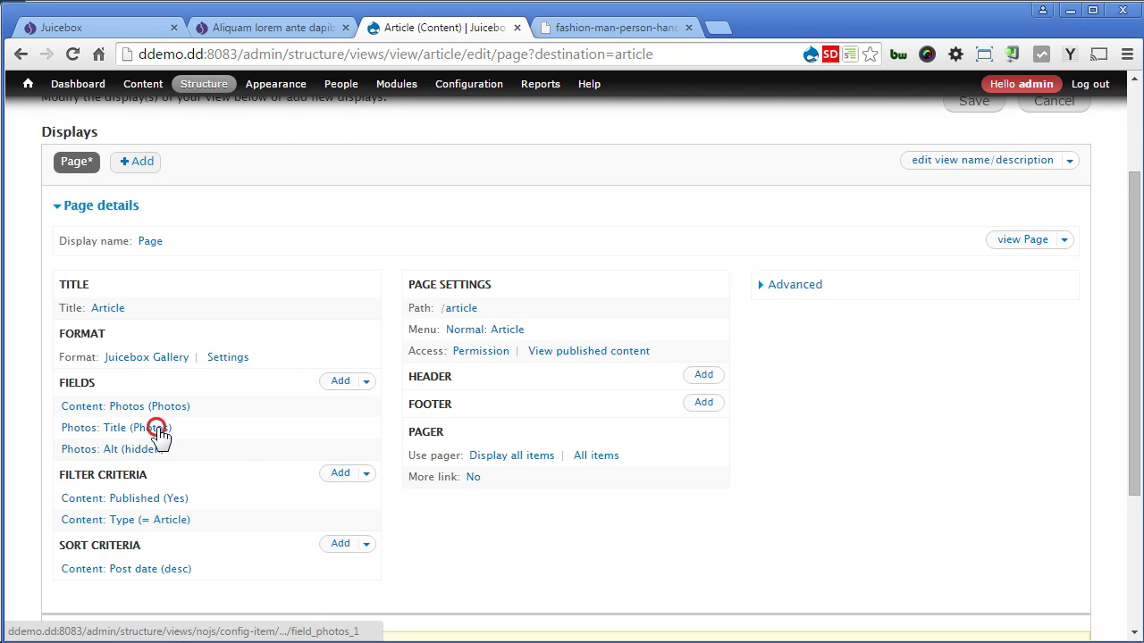
{"action": "double_click", "coordinate": [350, 291]}
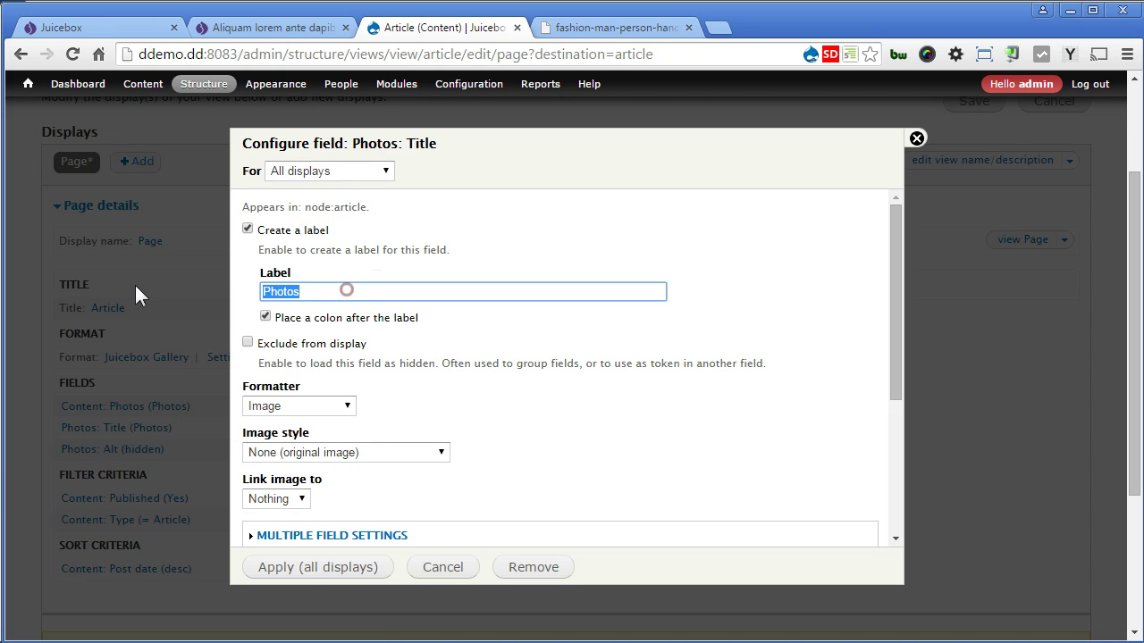
{"action": "type", "text": "hidden"}
{"action": "left_click", "coordinate": [248, 343]}
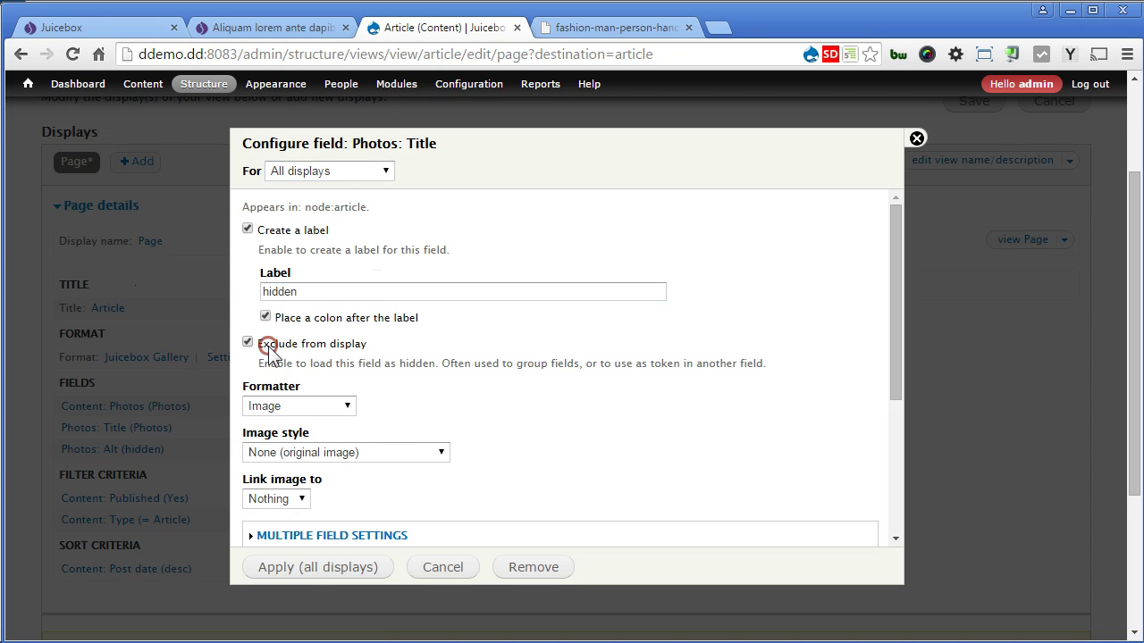
{"action": "left_click", "coordinate": [322, 569]}
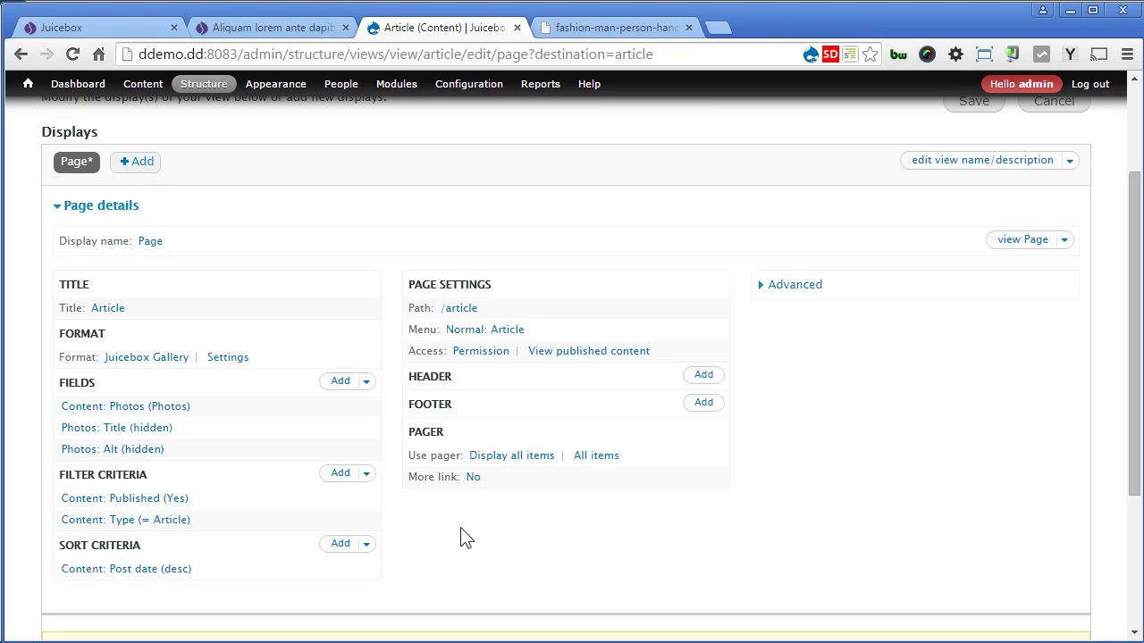
Add a Global: Custom text field to the view without a label
{"action": "left_click", "coordinate": [338, 380]}
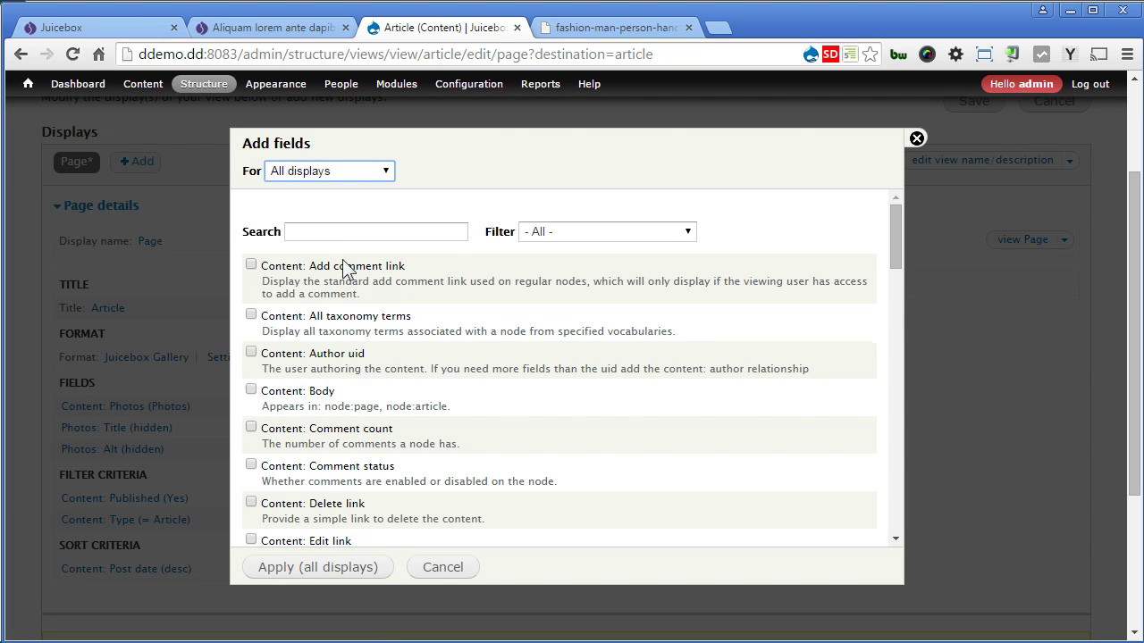
{"action": "left_click", "coordinate": [349, 231]}
{"action": "type", "text": "global"}
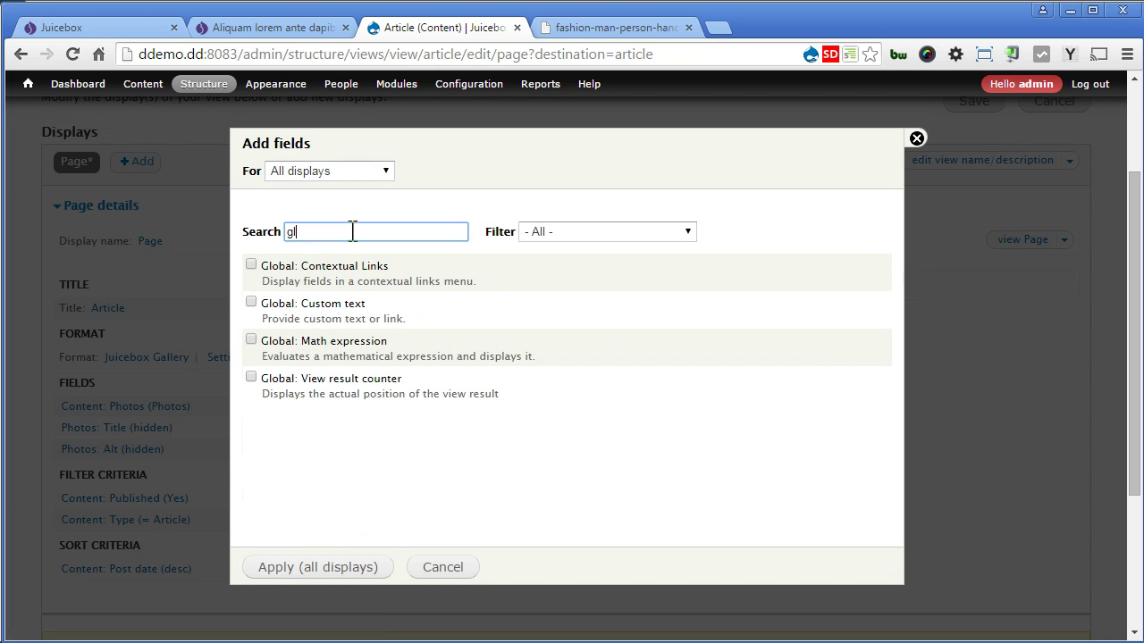
{"action": "left_click", "coordinate": [329, 305]}
{"action": "left_click", "coordinate": [331, 567]}
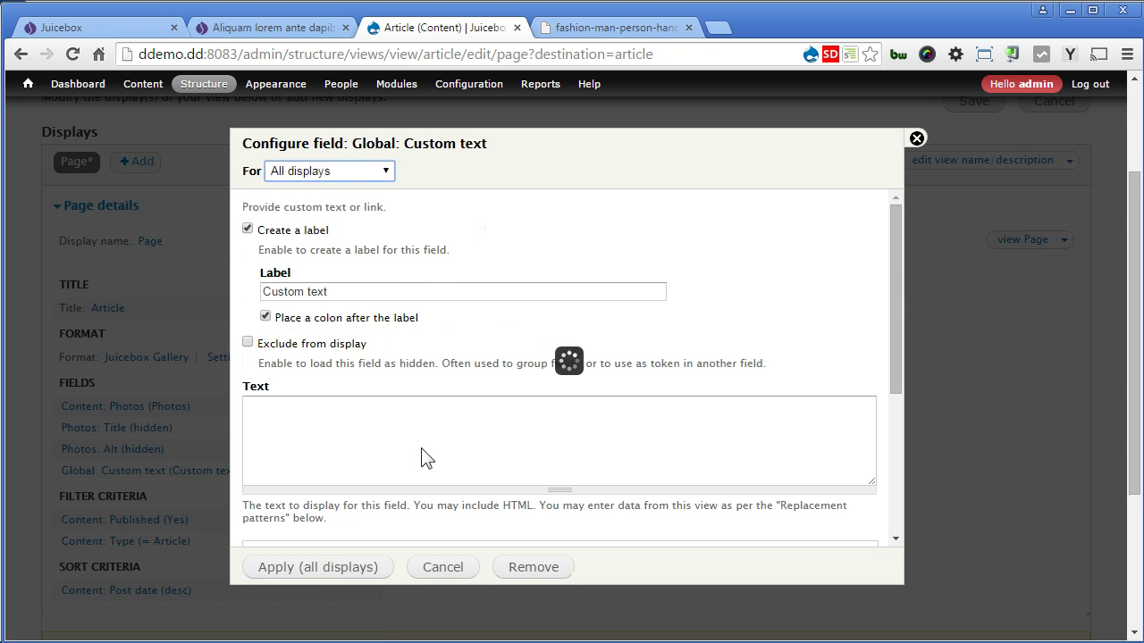
{"action": "left_click", "coordinate": [312, 231]}
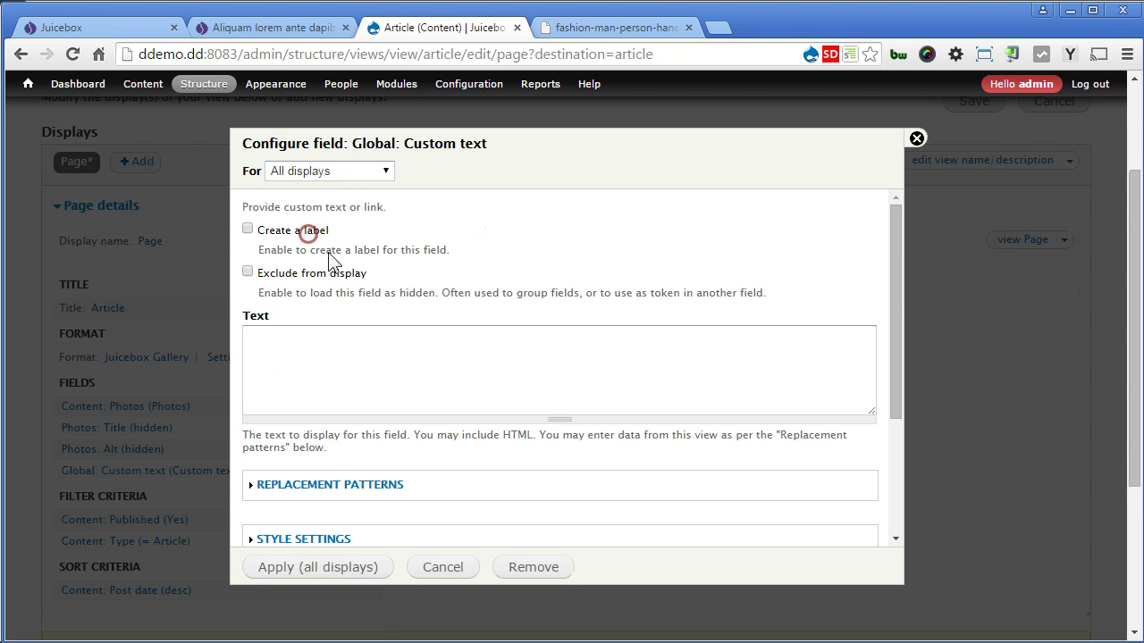
Set the custom text to the [field_photos_1] token with administrative title 'Title', then apply
{"action": "left_click", "coordinate": [424, 360]}
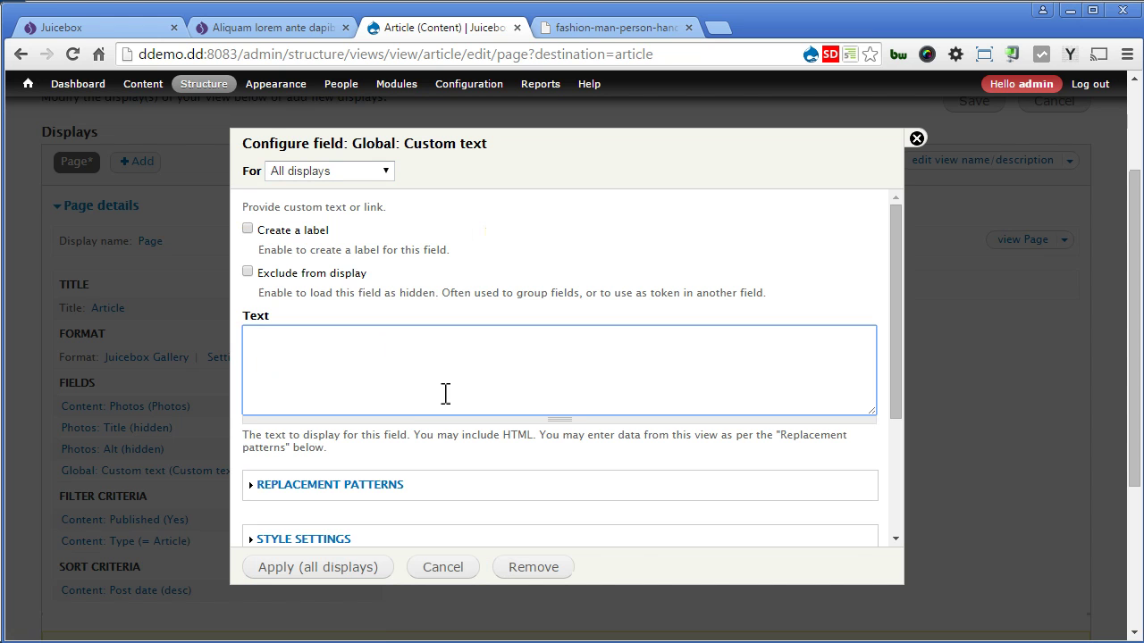
{"action": "left_click", "coordinate": [383, 487]}
{"action": "scroll", "coordinate": [523, 486], "scroll_direction": "down", "scroll_amount": 3}
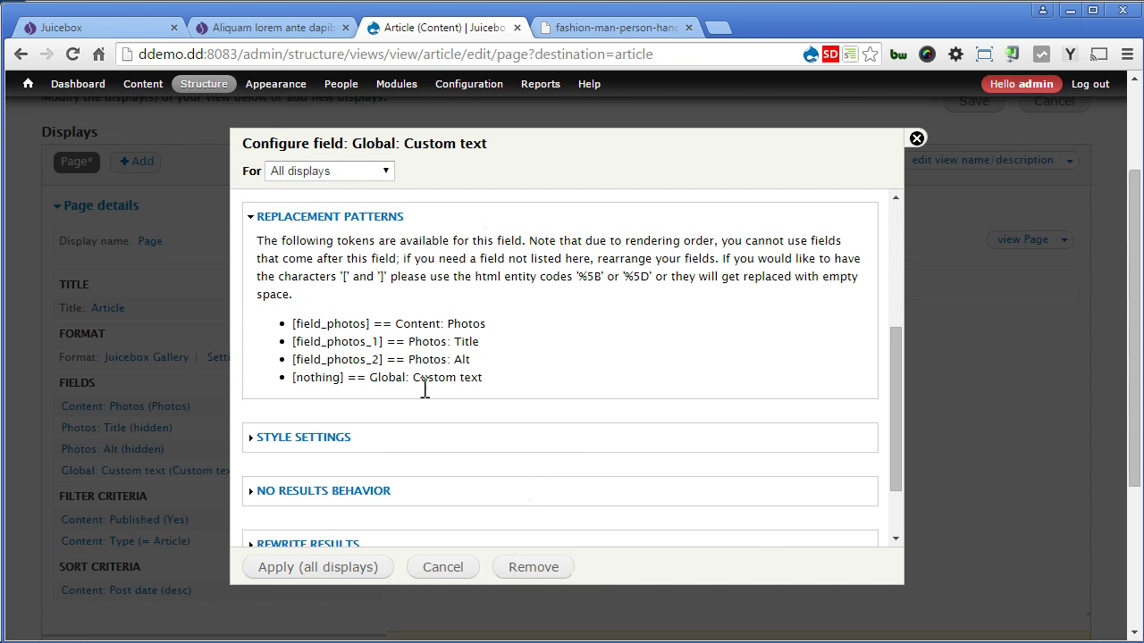
{"action": "left_click_drag", "start_coordinate": [385, 343], "coordinate": [252, 342]}
{"action": "key", "text": "ctrl+c"}
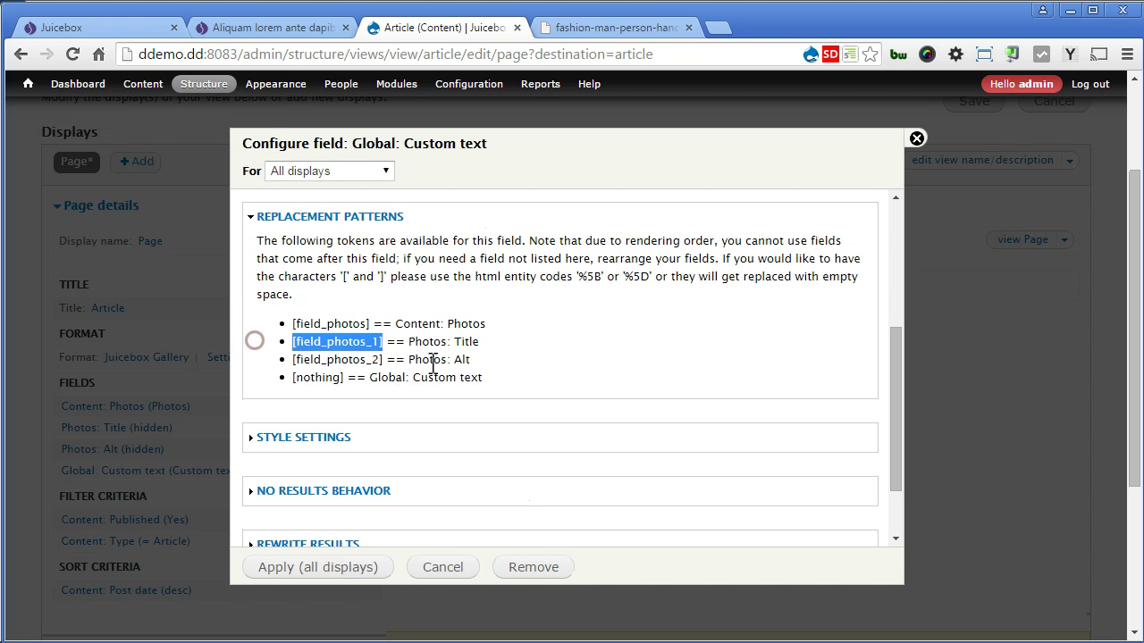
{"action": "scroll", "coordinate": [438, 364], "scroll_direction": "up", "scroll_amount": 3}
{"action": "left_click", "coordinate": [402, 356]}
{"action": "key", "text": "ctrl+v"}
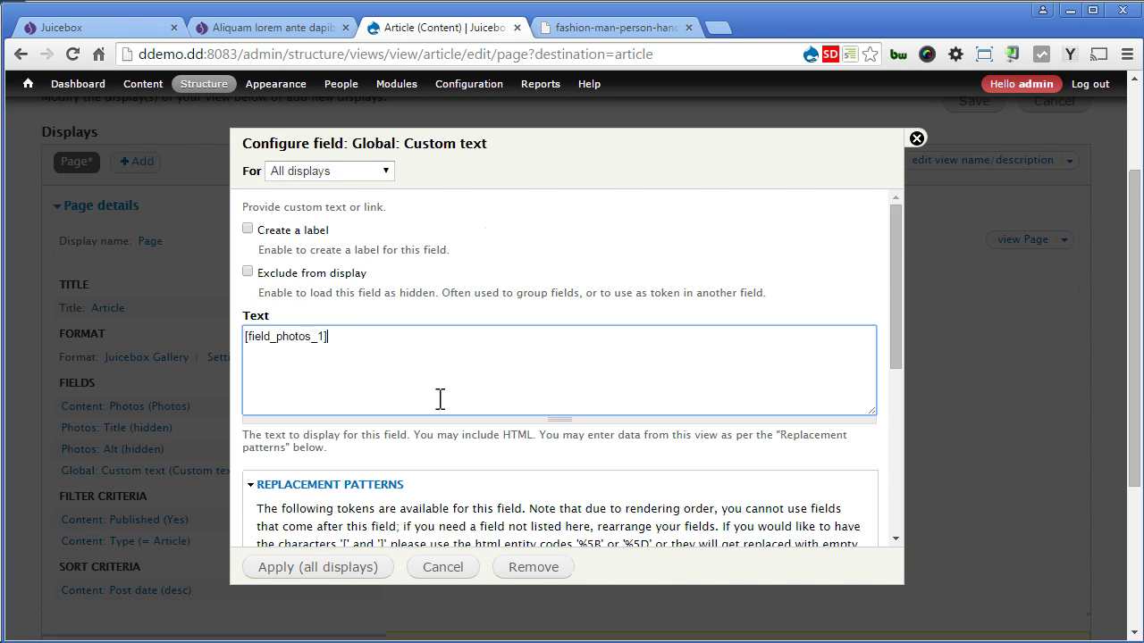
{"action": "scroll", "coordinate": [454, 445], "scroll_direction": "down", "scroll_amount": 5}
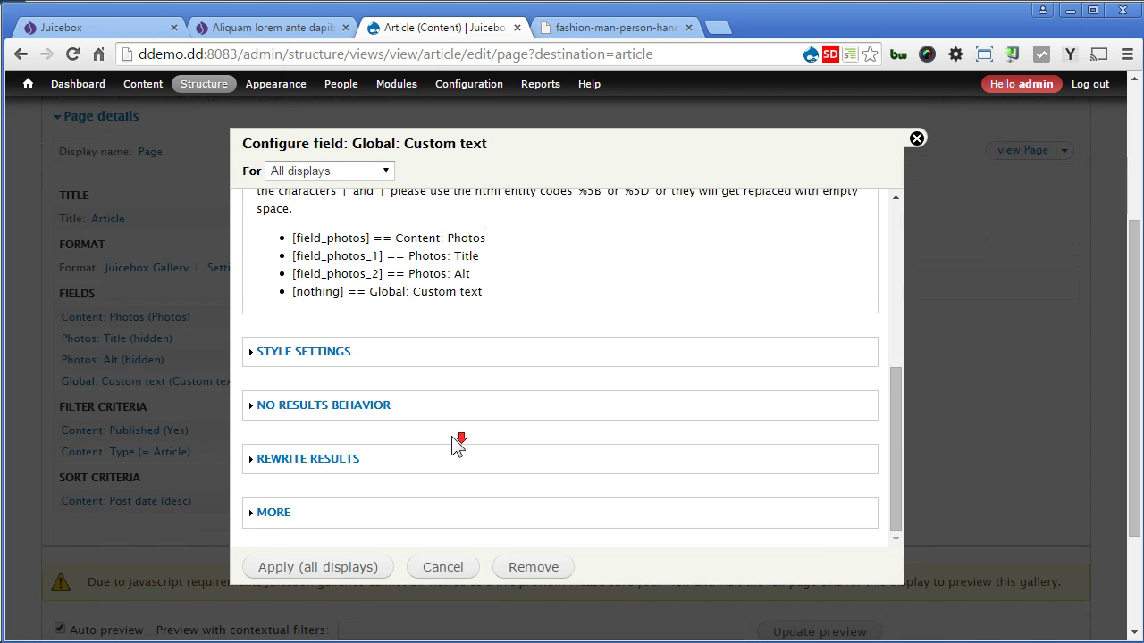
{"action": "left_click", "coordinate": [268, 511]}
{"action": "left_click", "coordinate": [380, 474]}
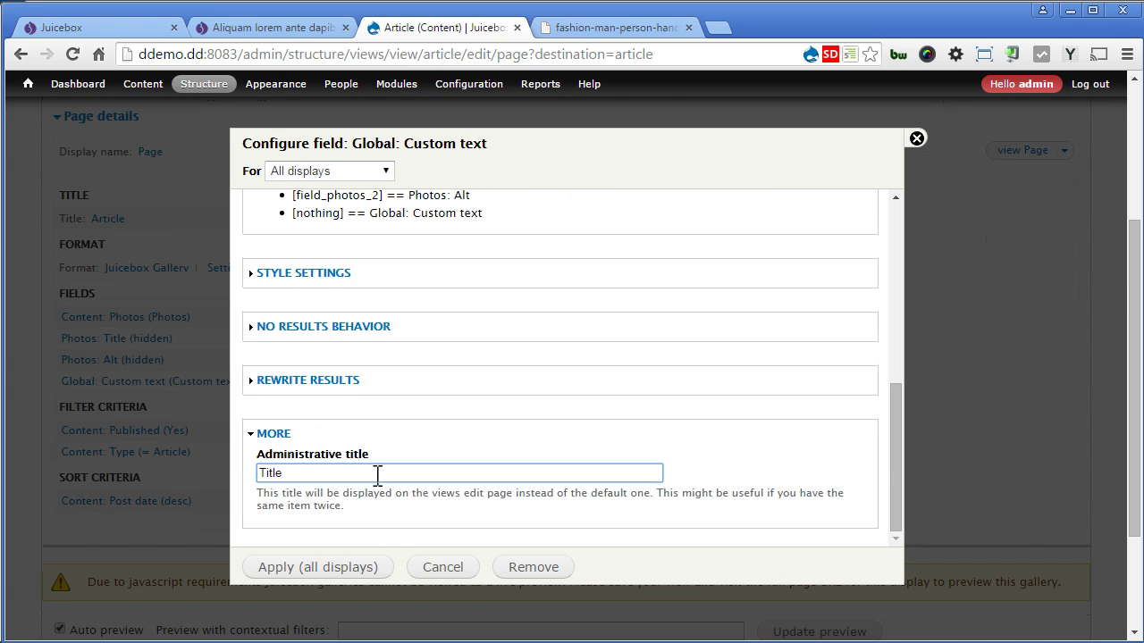
{"action": "left_click", "coordinate": [308, 568]}
Add another Global: Custom text field with its label turned off
{"action": "left_click", "coordinate": [338, 292]}
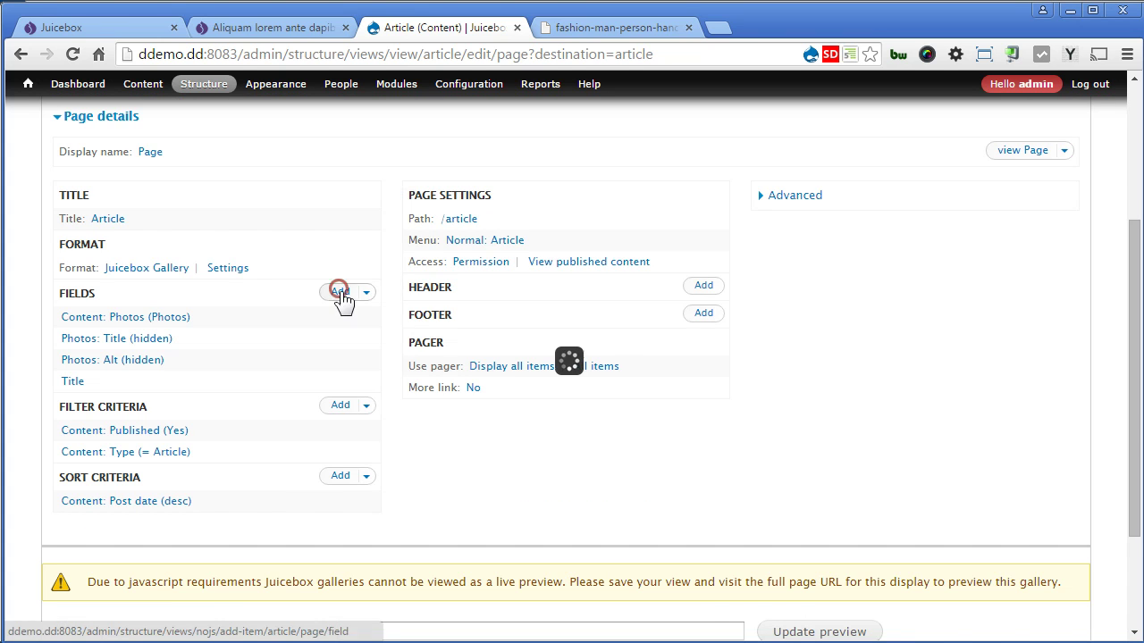
{"action": "left_click", "coordinate": [373, 233]}
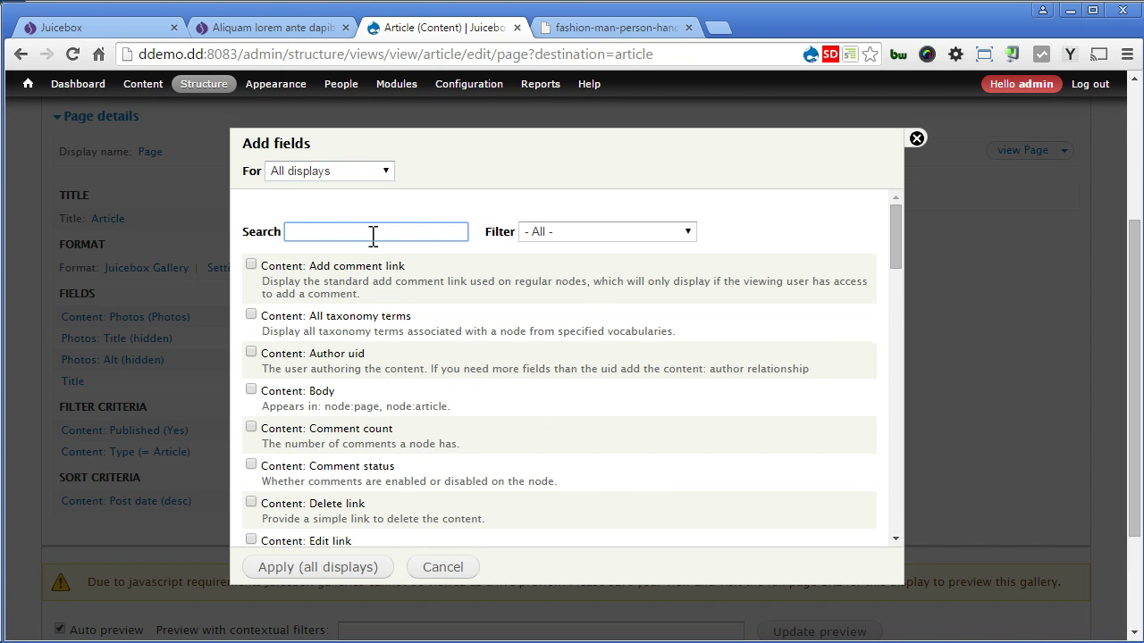
{"action": "type", "text": "global"}
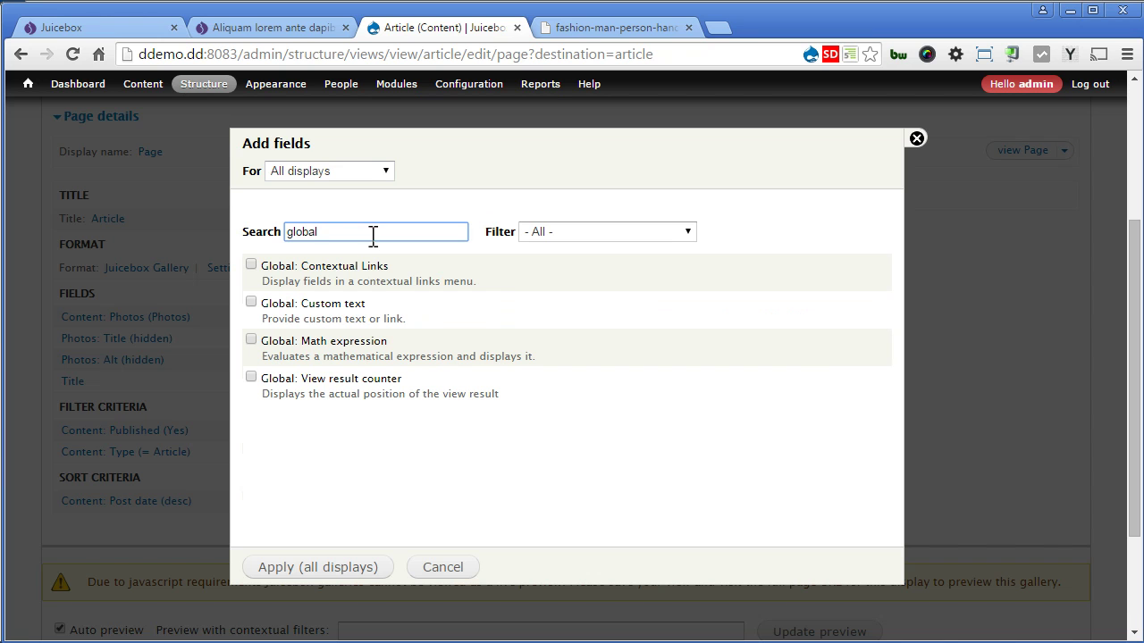
{"action": "left_click", "coordinate": [347, 303]}
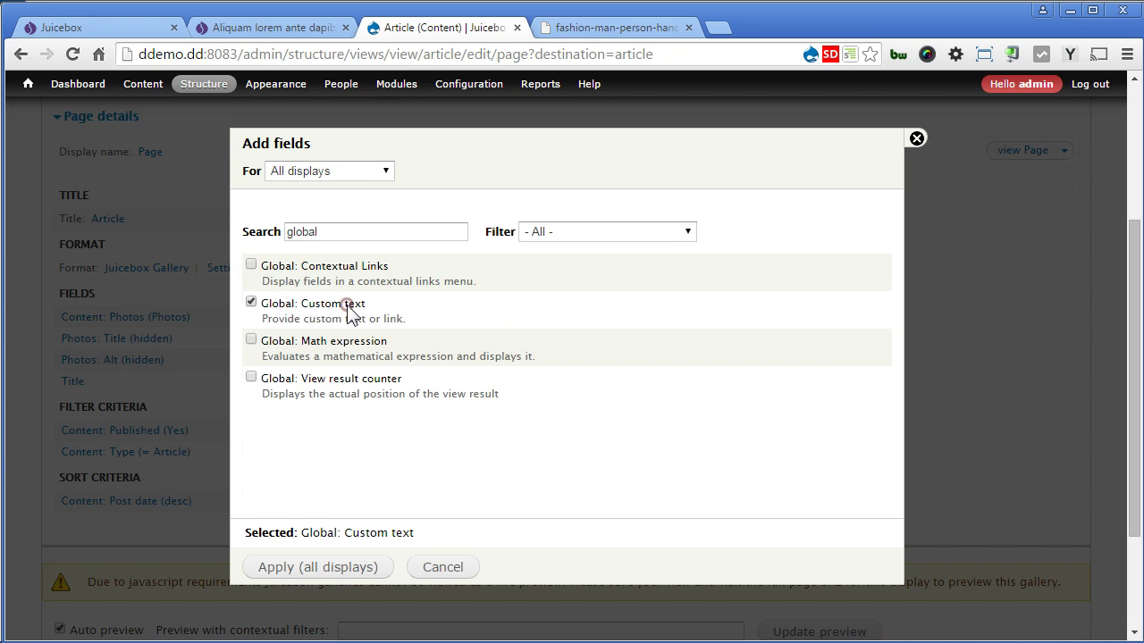
{"action": "left_click", "coordinate": [338, 570]}
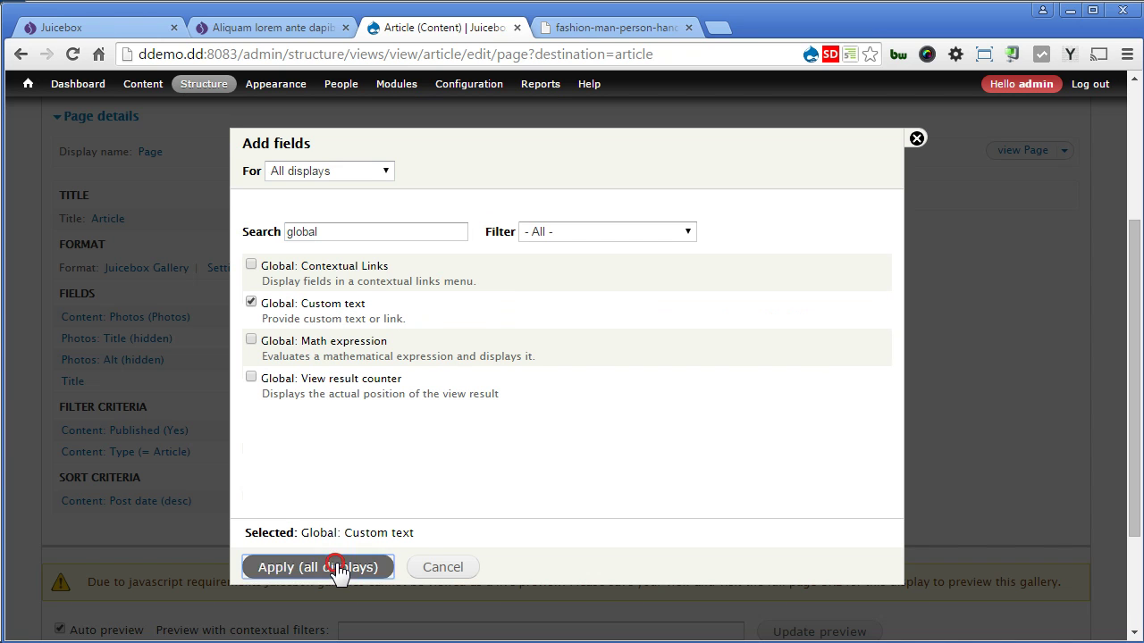
{"action": "left_click", "coordinate": [302, 234]}
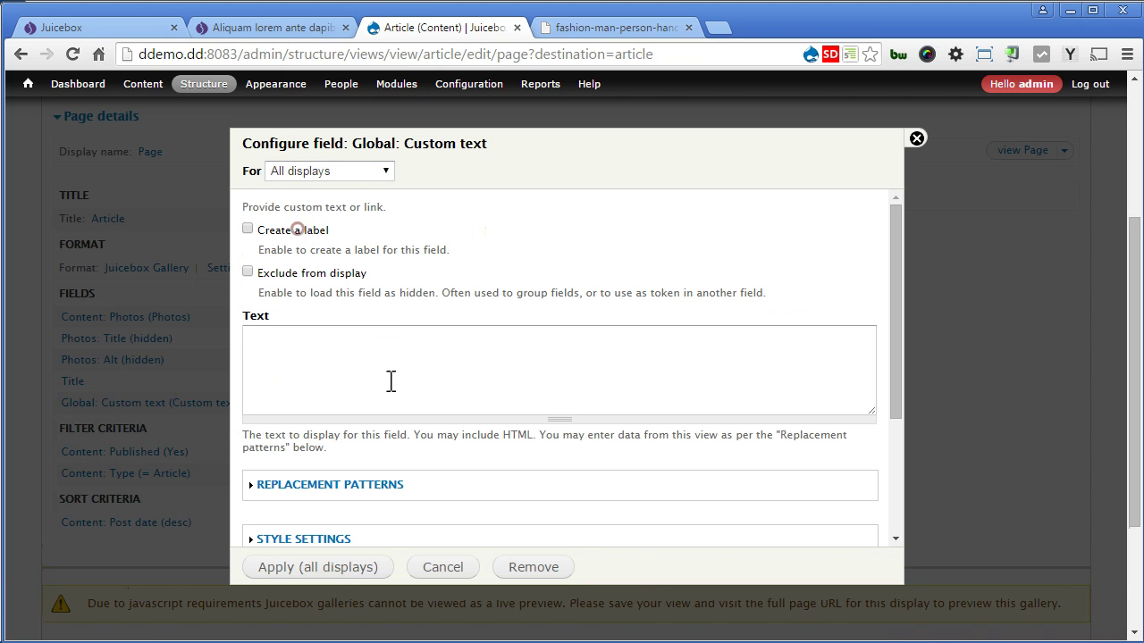
Set its text to the [field_photos_2] token and its administrative title to 'Caption', then apply
{"action": "left_click", "coordinate": [377, 485]}
{"action": "scroll", "coordinate": [496, 478], "scroll_direction": "down", "scroll_amount": 3}
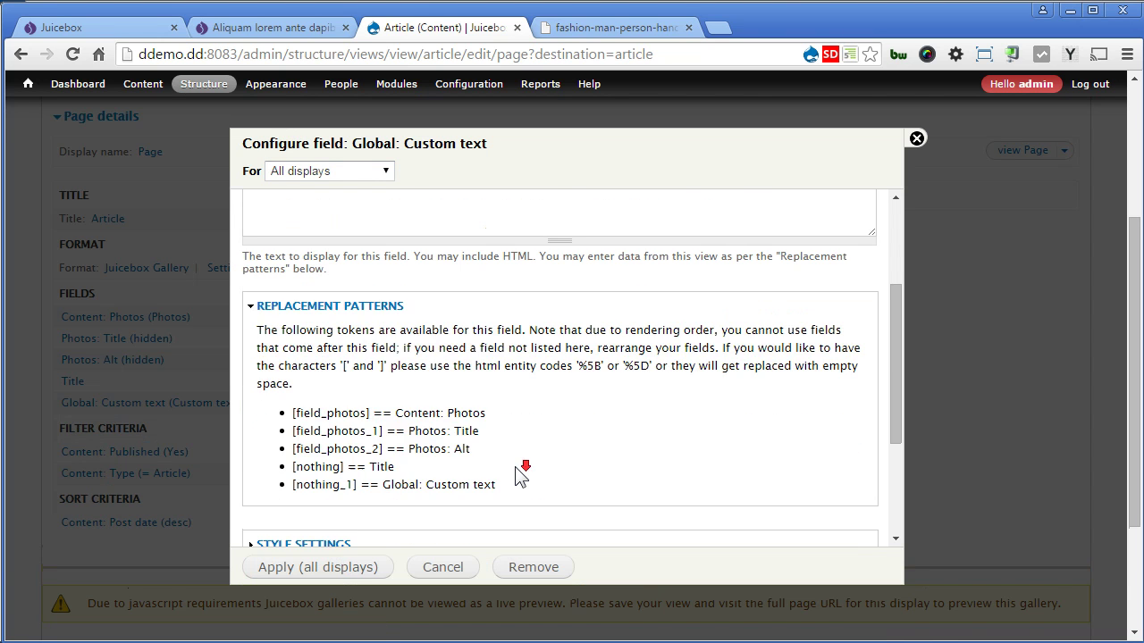
{"action": "left_click_drag", "start_coordinate": [382, 359], "coordinate": [255, 365]}
{"action": "key", "text": "ctrl+c"}
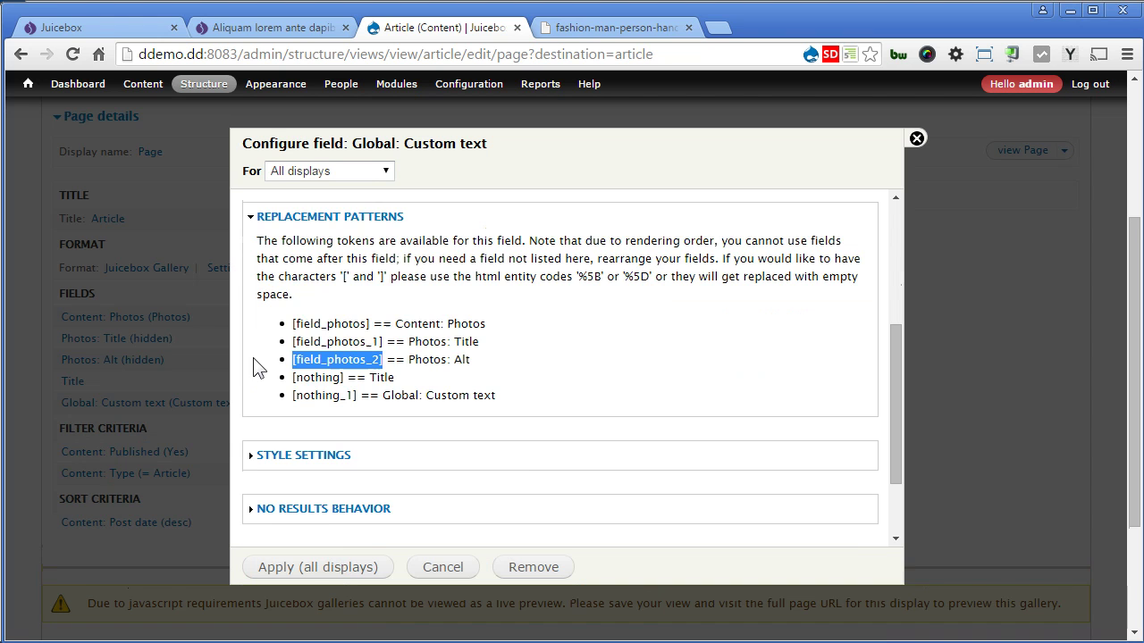
{"action": "scroll", "coordinate": [393, 375], "scroll_direction": "up", "scroll_amount": 3}
{"action": "left_click", "coordinate": [378, 353]}
{"action": "key", "text": "ctrl+v"}
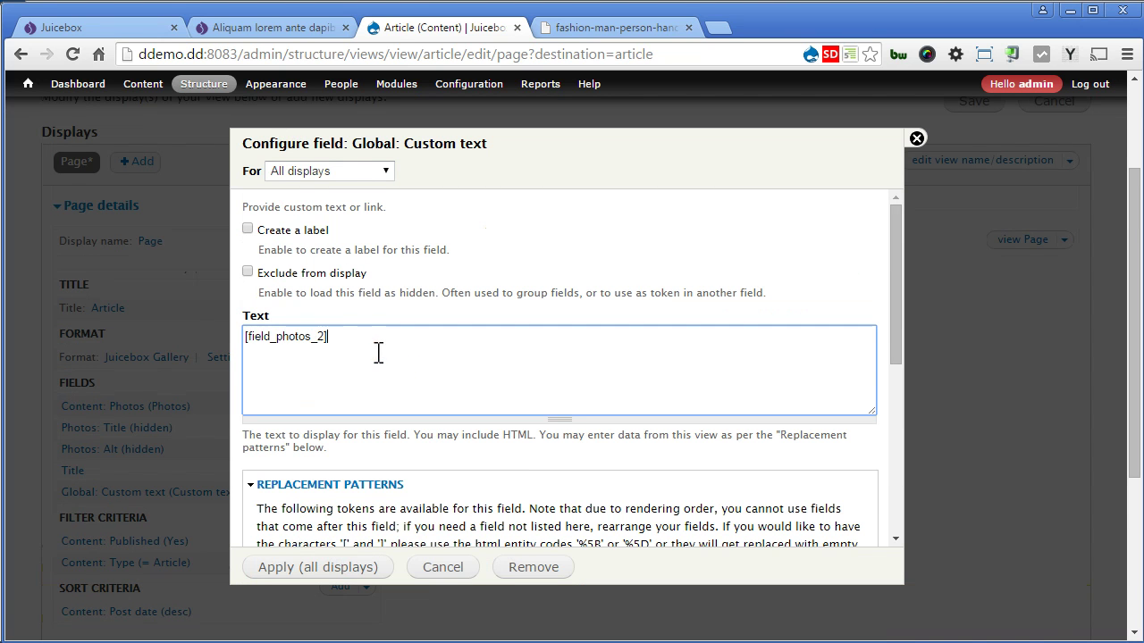
{"action": "scroll", "coordinate": [396, 373], "scroll_direction": "down", "scroll_amount": 5}
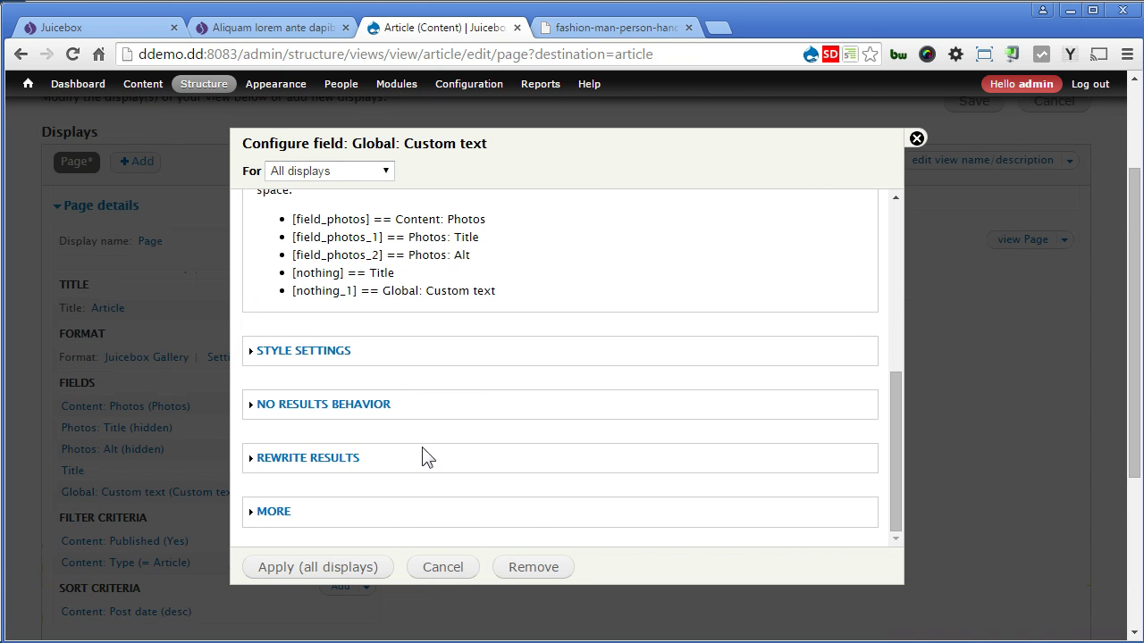
{"action": "left_click", "coordinate": [277, 508]}
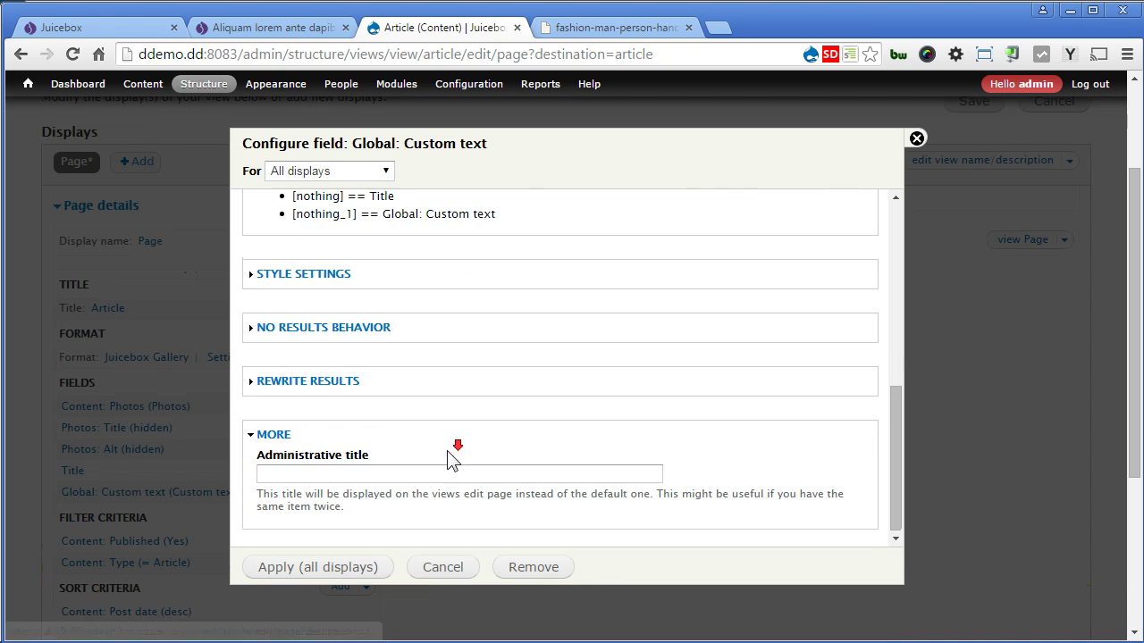
{"action": "left_click", "coordinate": [360, 473]}
{"action": "type", "text": "Caption"}
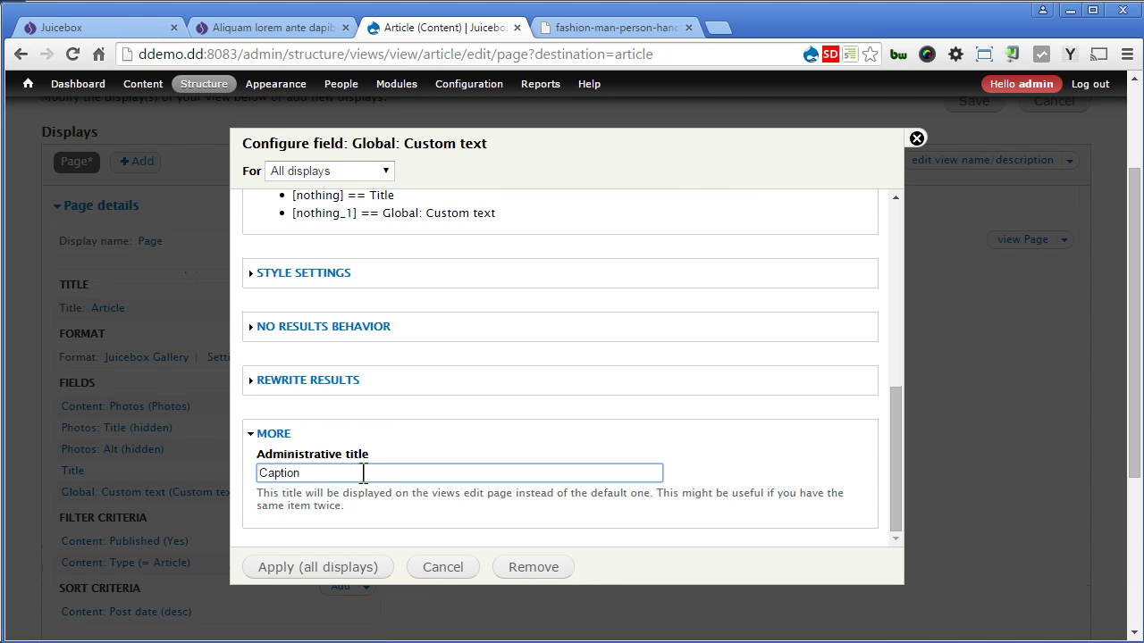
{"action": "left_click", "coordinate": [332, 568]}
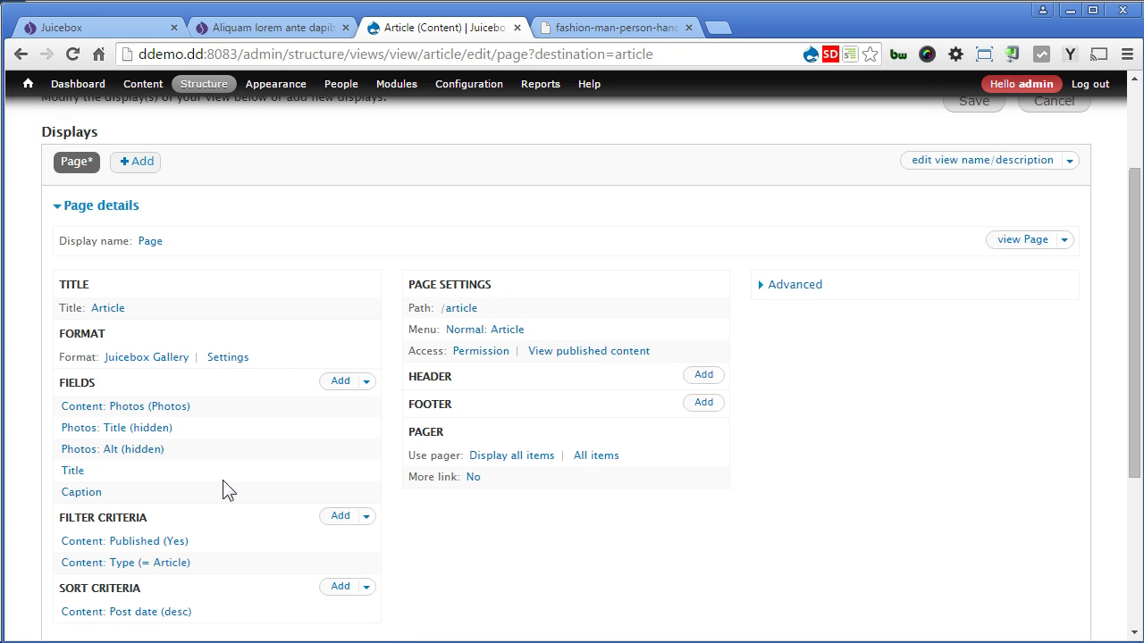
In the Juicebox format settings, set Title Field to Title and Caption Field to Caption
{"action": "left_click", "coordinate": [226, 359]}
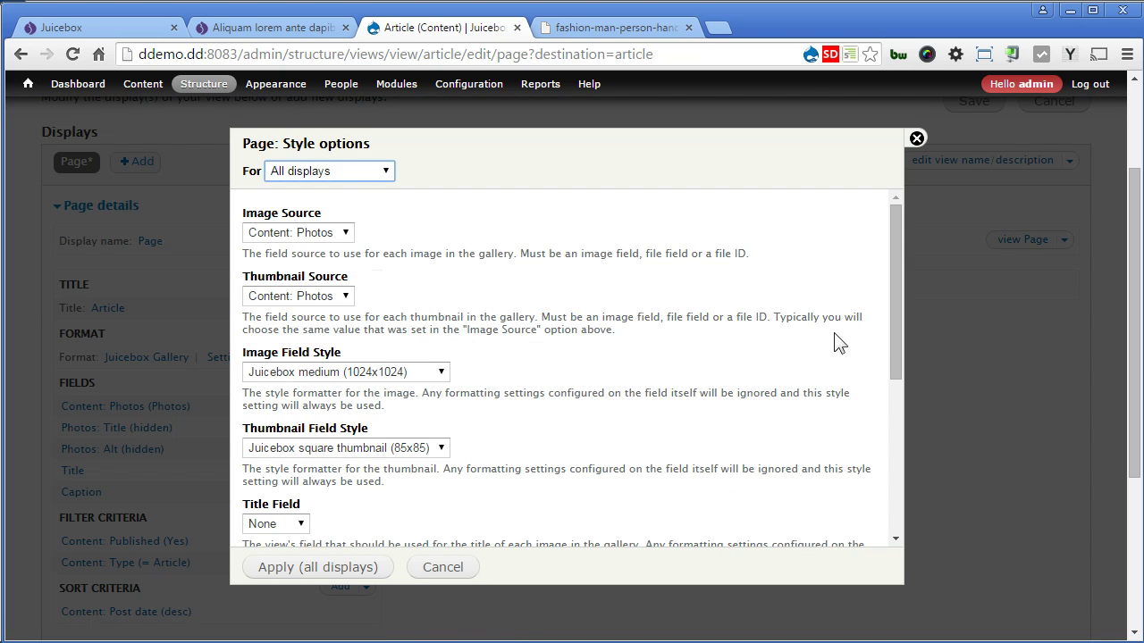
{"action": "left_click_drag", "start_coordinate": [894, 340], "coordinate": [899, 463]}
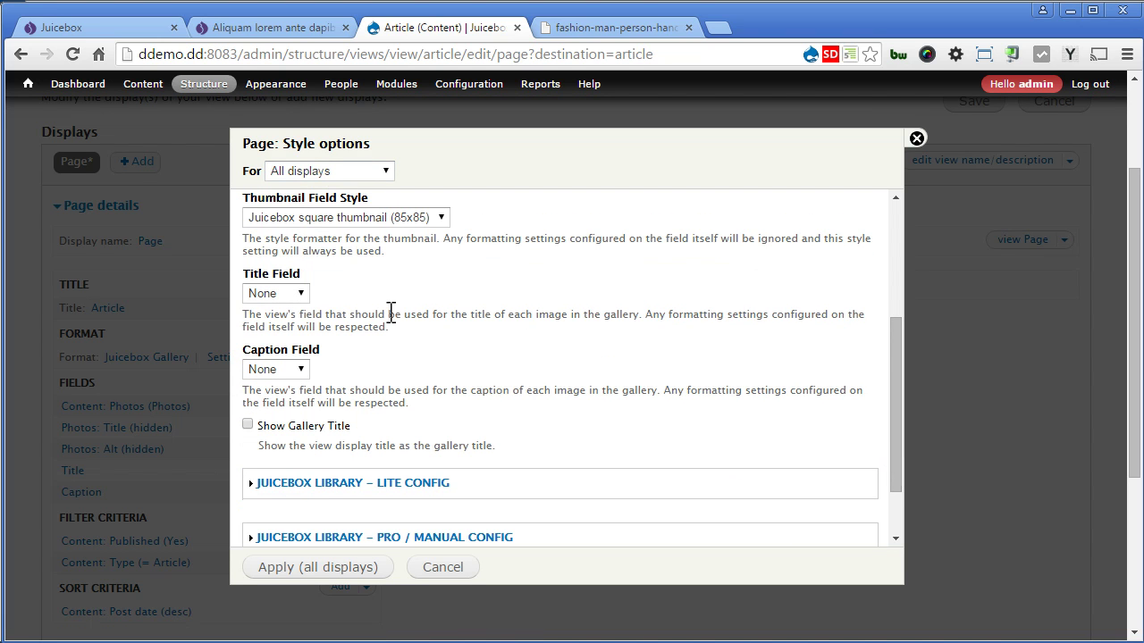
{"action": "left_click", "coordinate": [296, 295]}
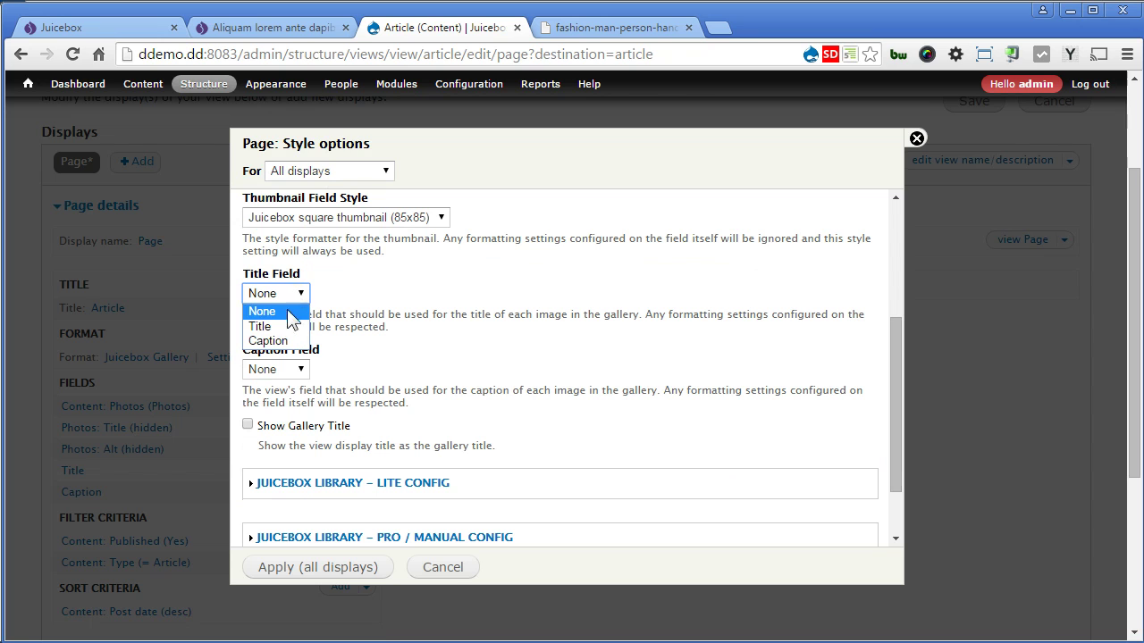
{"action": "left_click", "coordinate": [298, 327]}
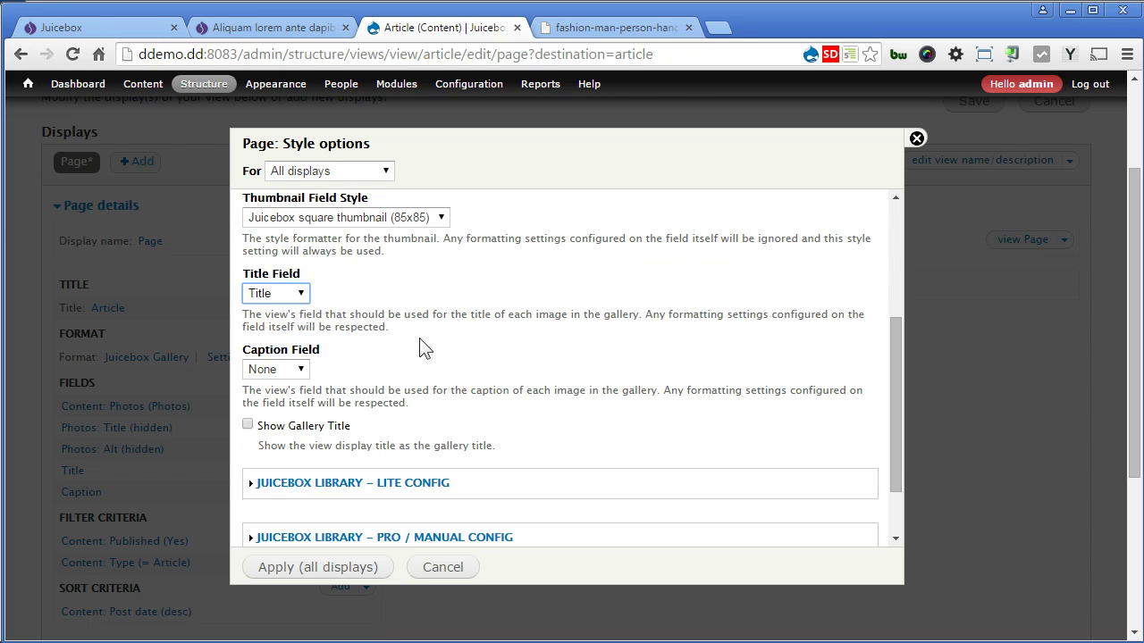
{"action": "left_click", "coordinate": [293, 369]}
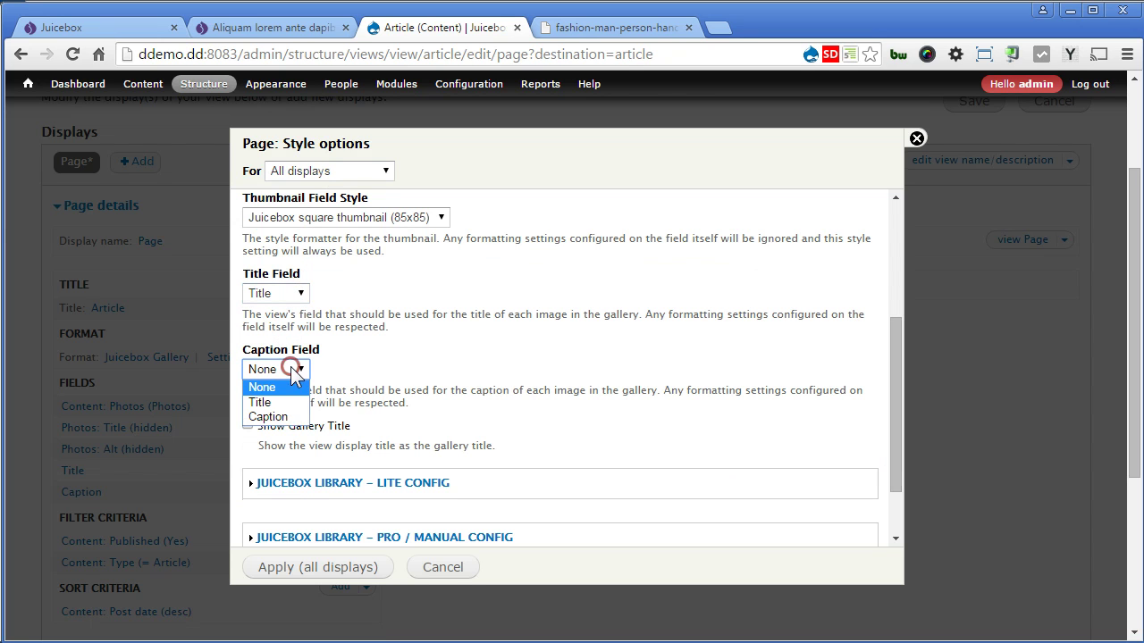
{"action": "left_click", "coordinate": [269, 418]}
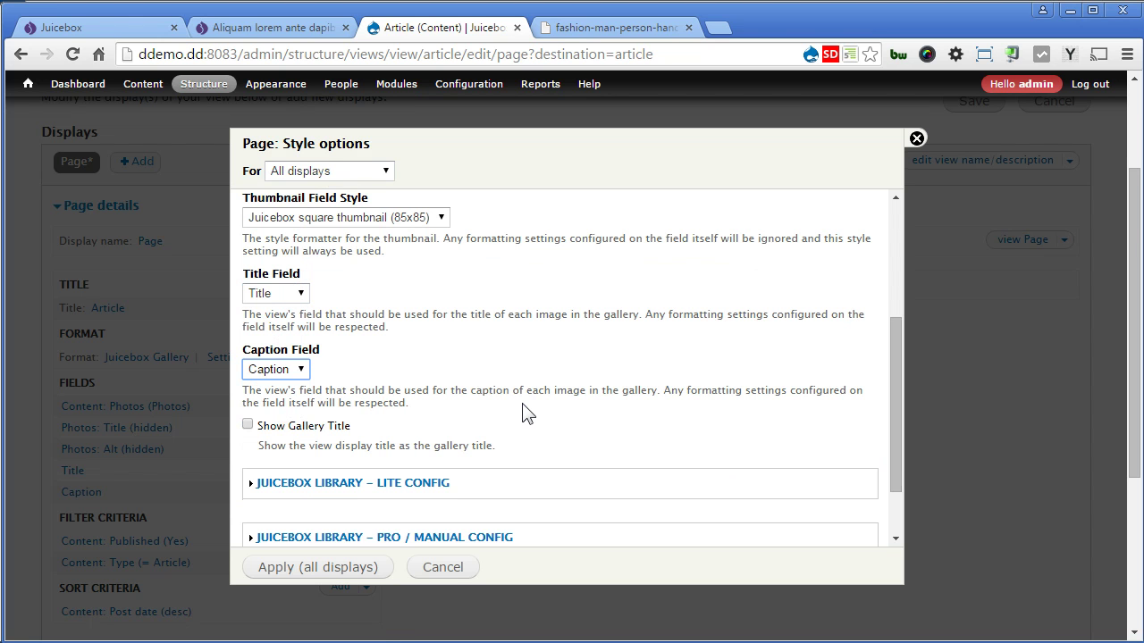
{"action": "left_click", "coordinate": [308, 567]}
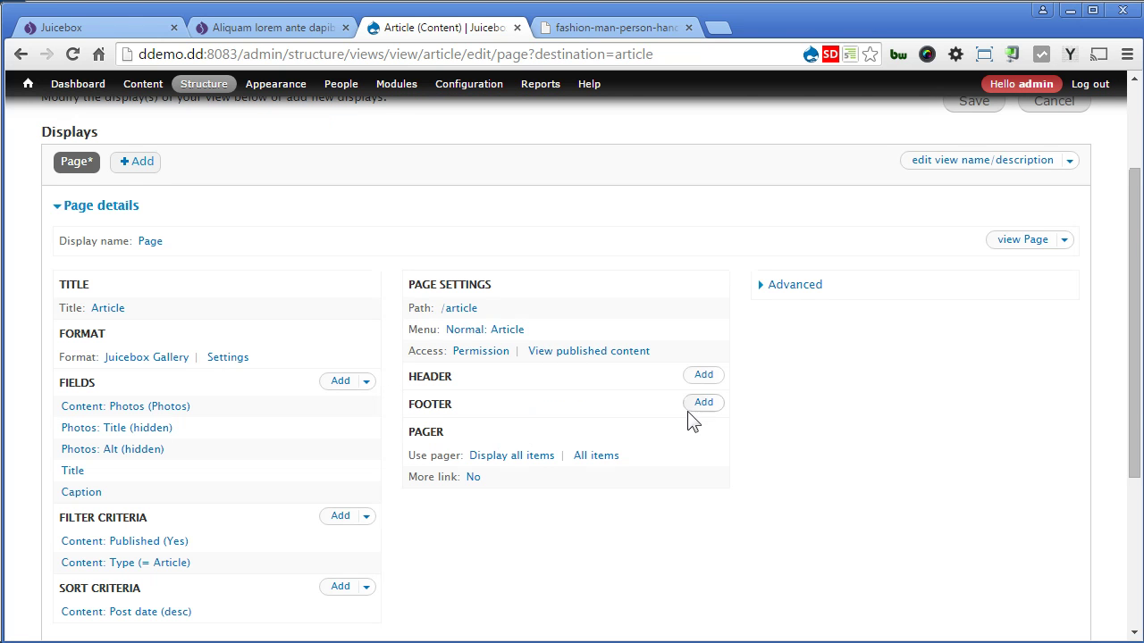
{"action": "scroll", "coordinate": [1131, 409], "scroll_direction": "up", "scroll_amount": 2}
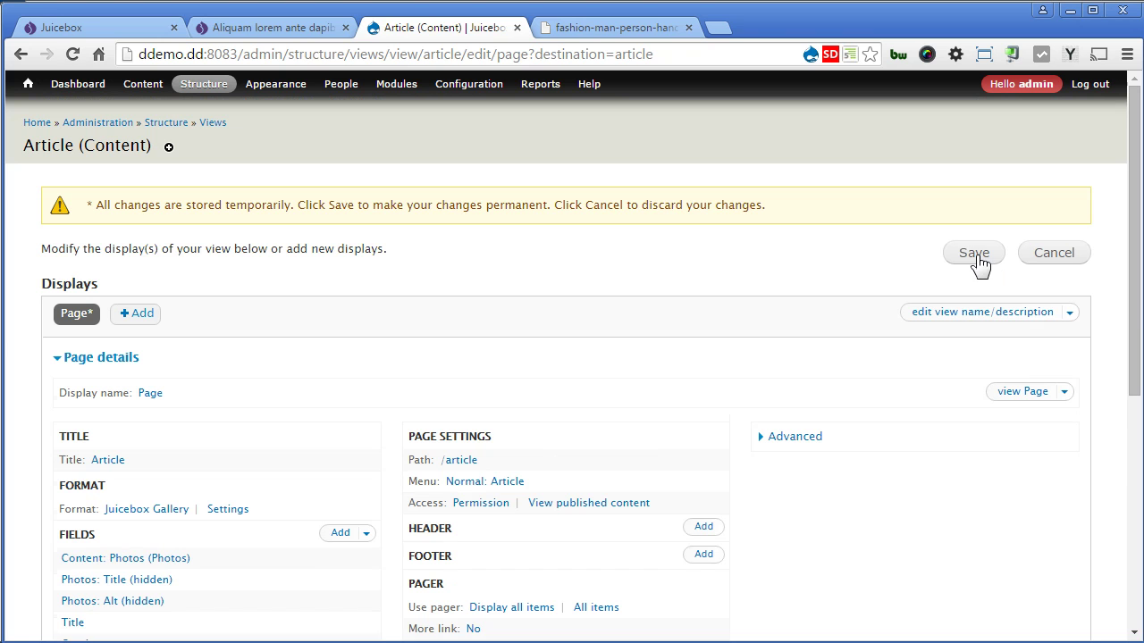
Save the view and browse the /article gallery's second, third and fifth photos
{"action": "left_click", "coordinate": [975, 255]}
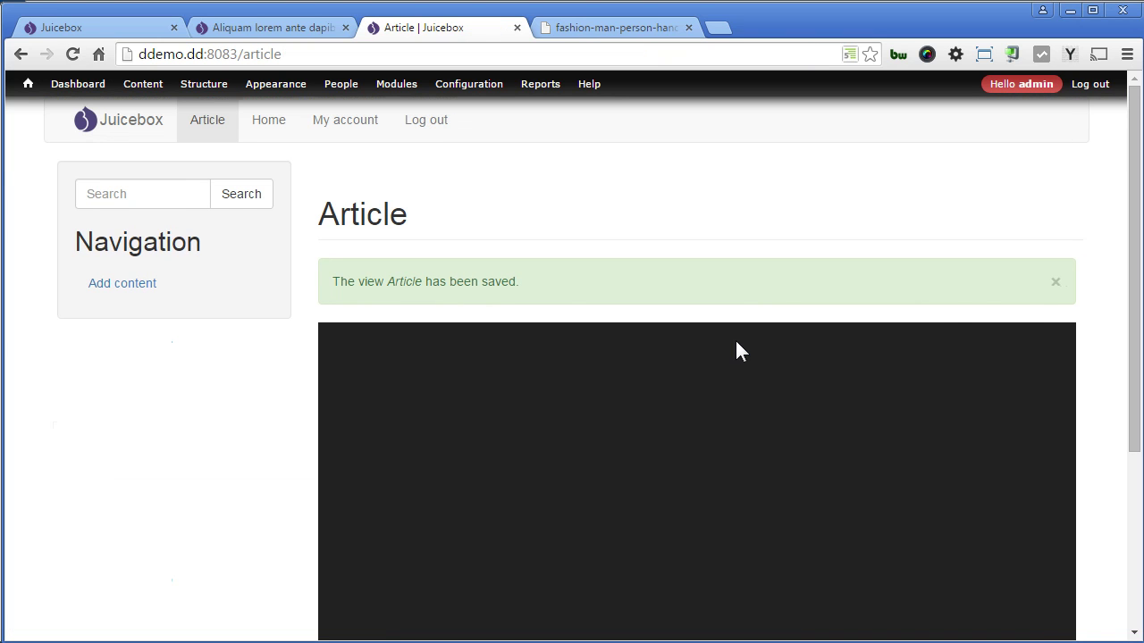
{"action": "left_click_drag", "start_coordinate": [1135, 301], "coordinate": [1136, 462]}
{"action": "mouse_move", "coordinate": [554, 431]}
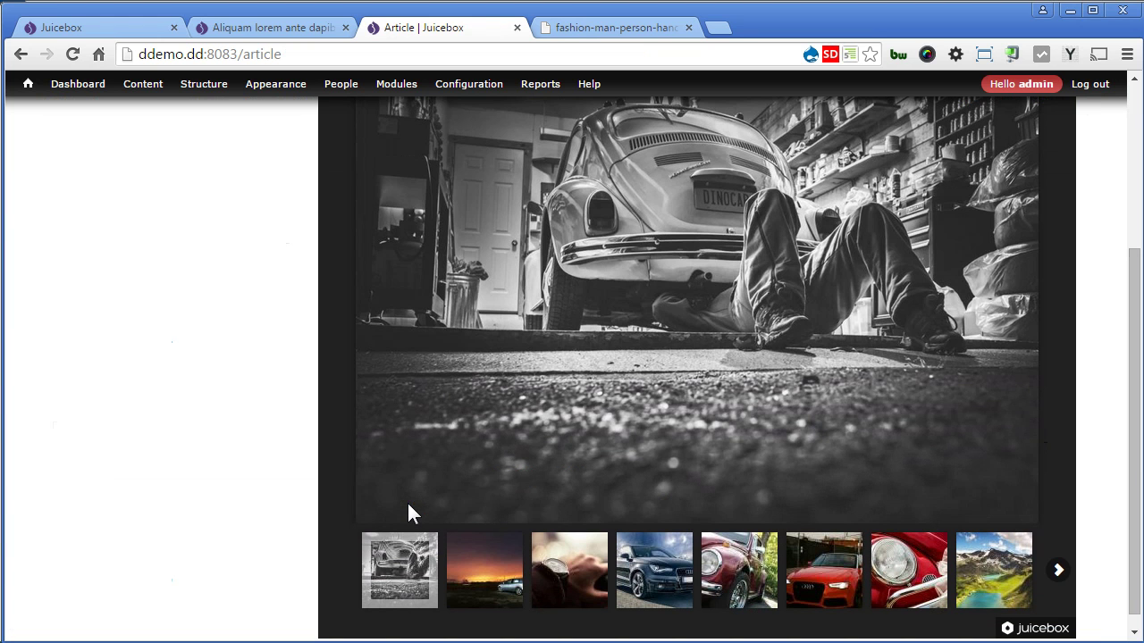
{"action": "left_click", "coordinate": [485, 568]}
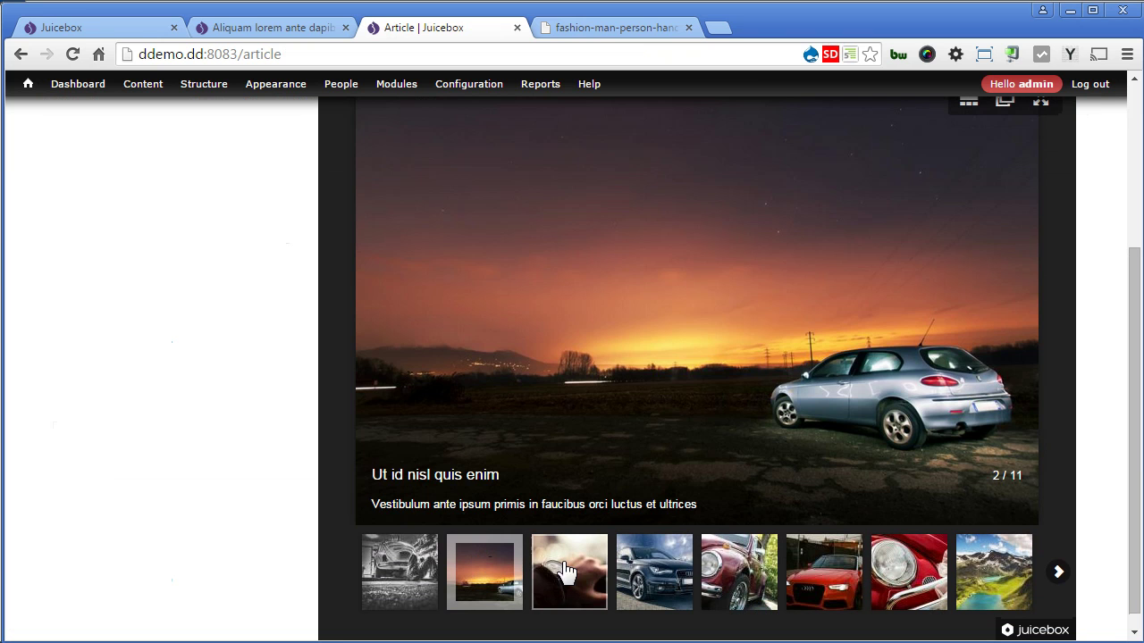
{"action": "left_click", "coordinate": [594, 576]}
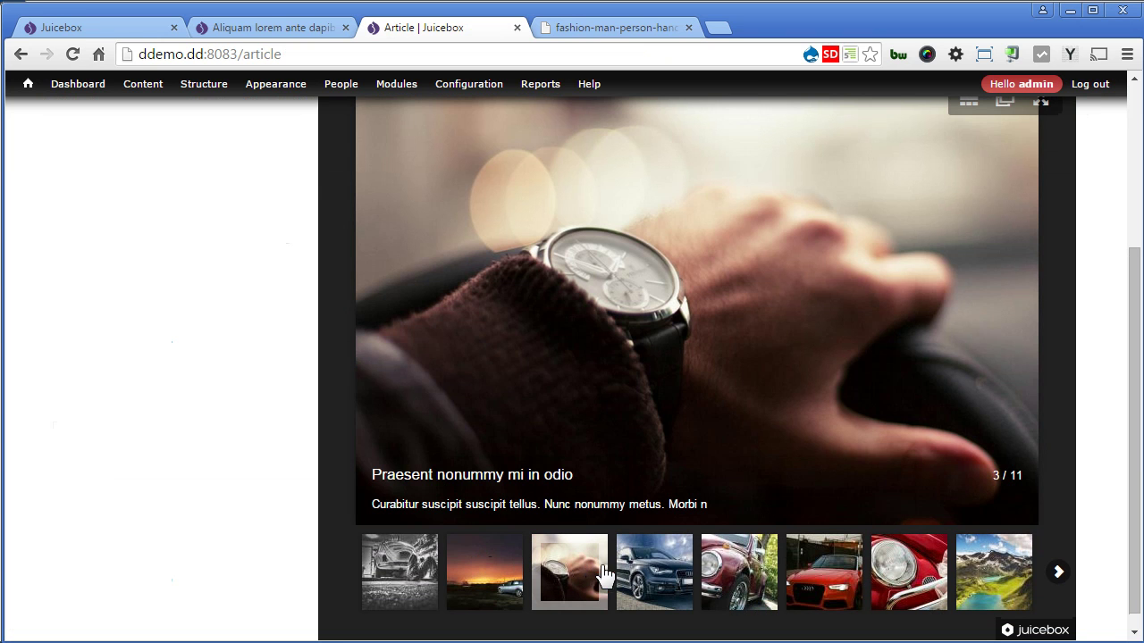
{"action": "left_click", "coordinate": [742, 574]}
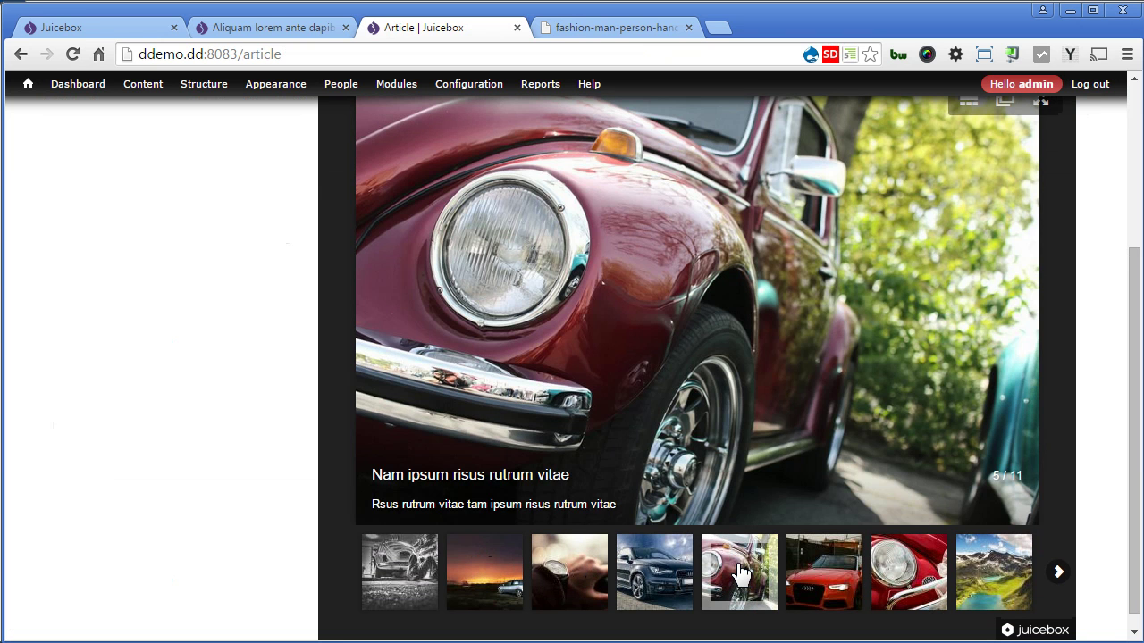